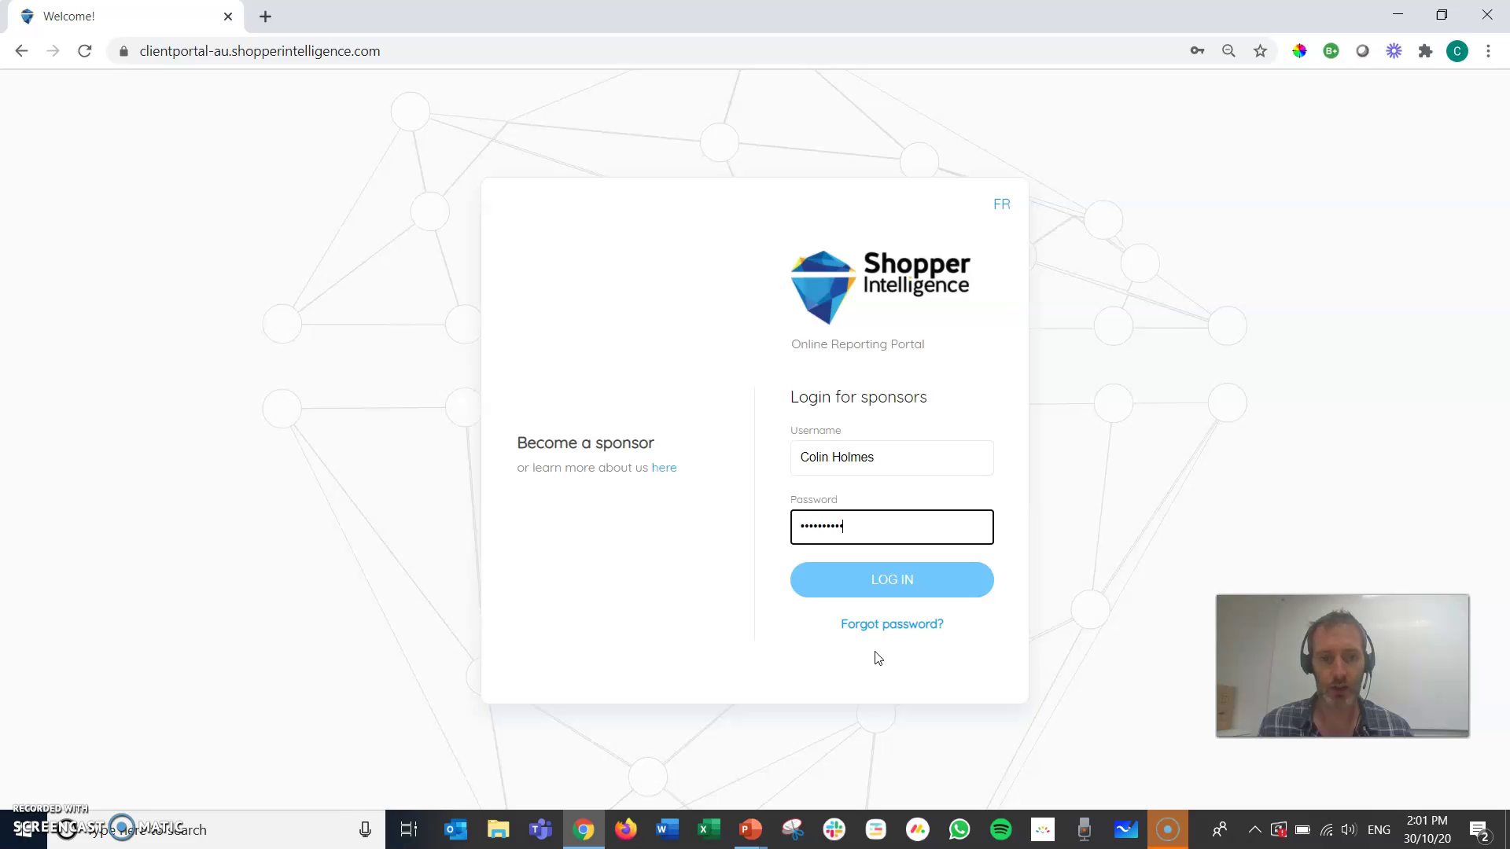
- Log in to the sponsor reporting portal and decline the browser's offer to save the password
left_click(868, 580)
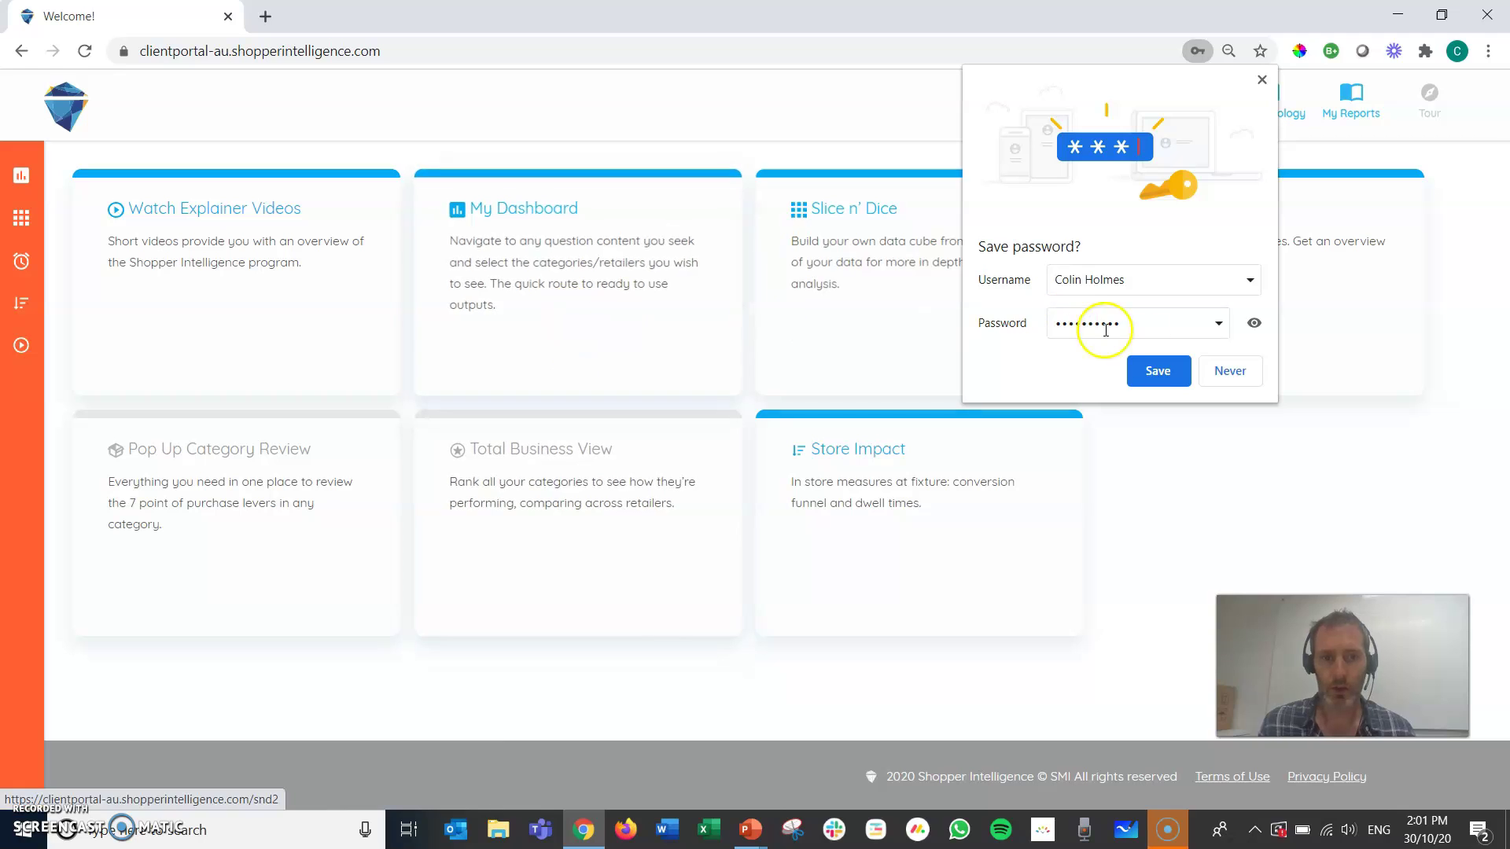
left_click(1217, 373)
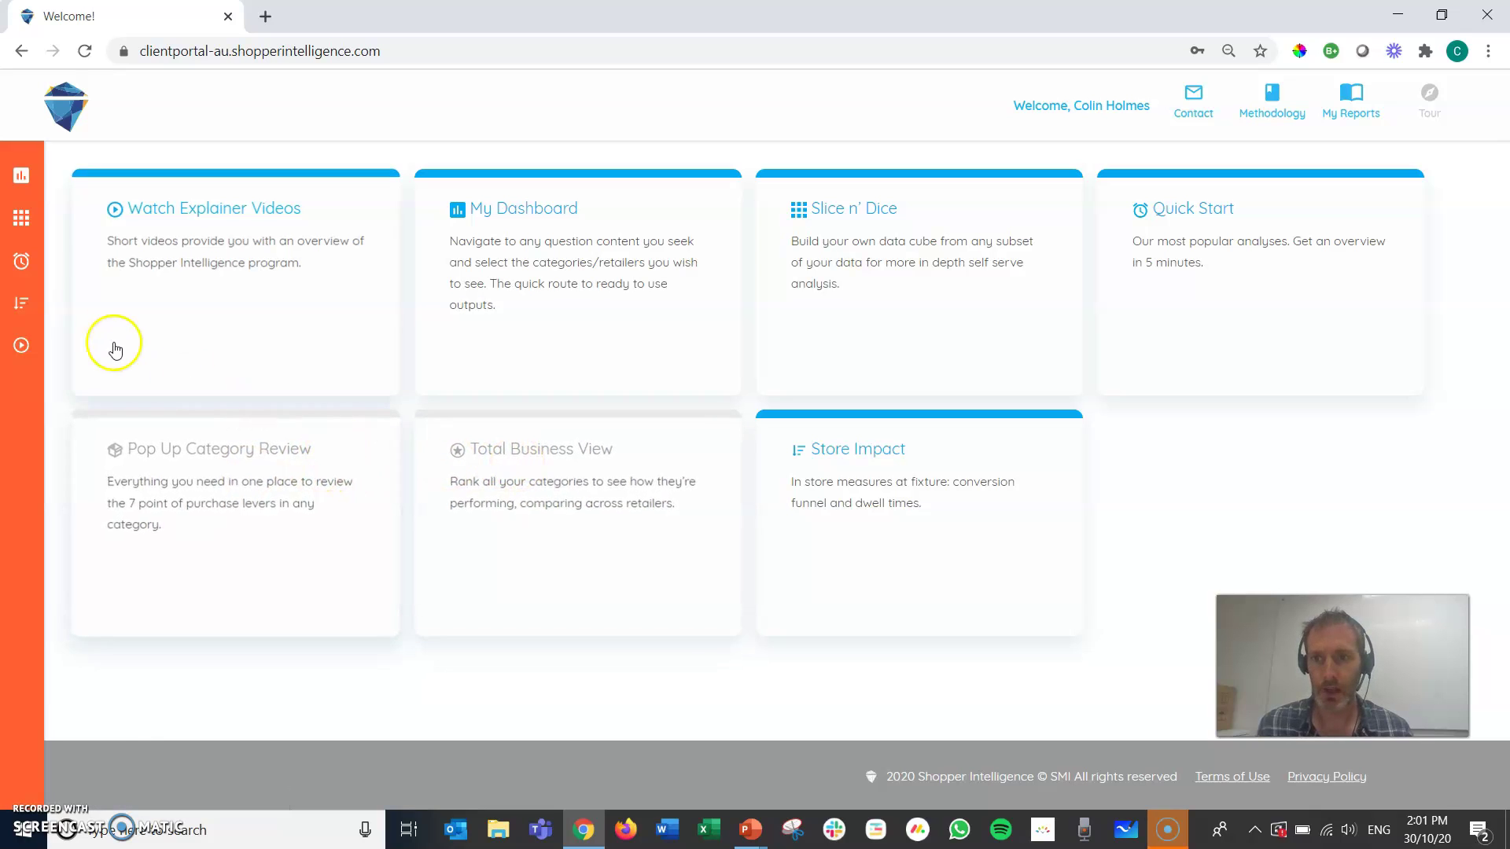
- Open Slice n' Dice and check the available channel and year options
mouse_move(31, 172)
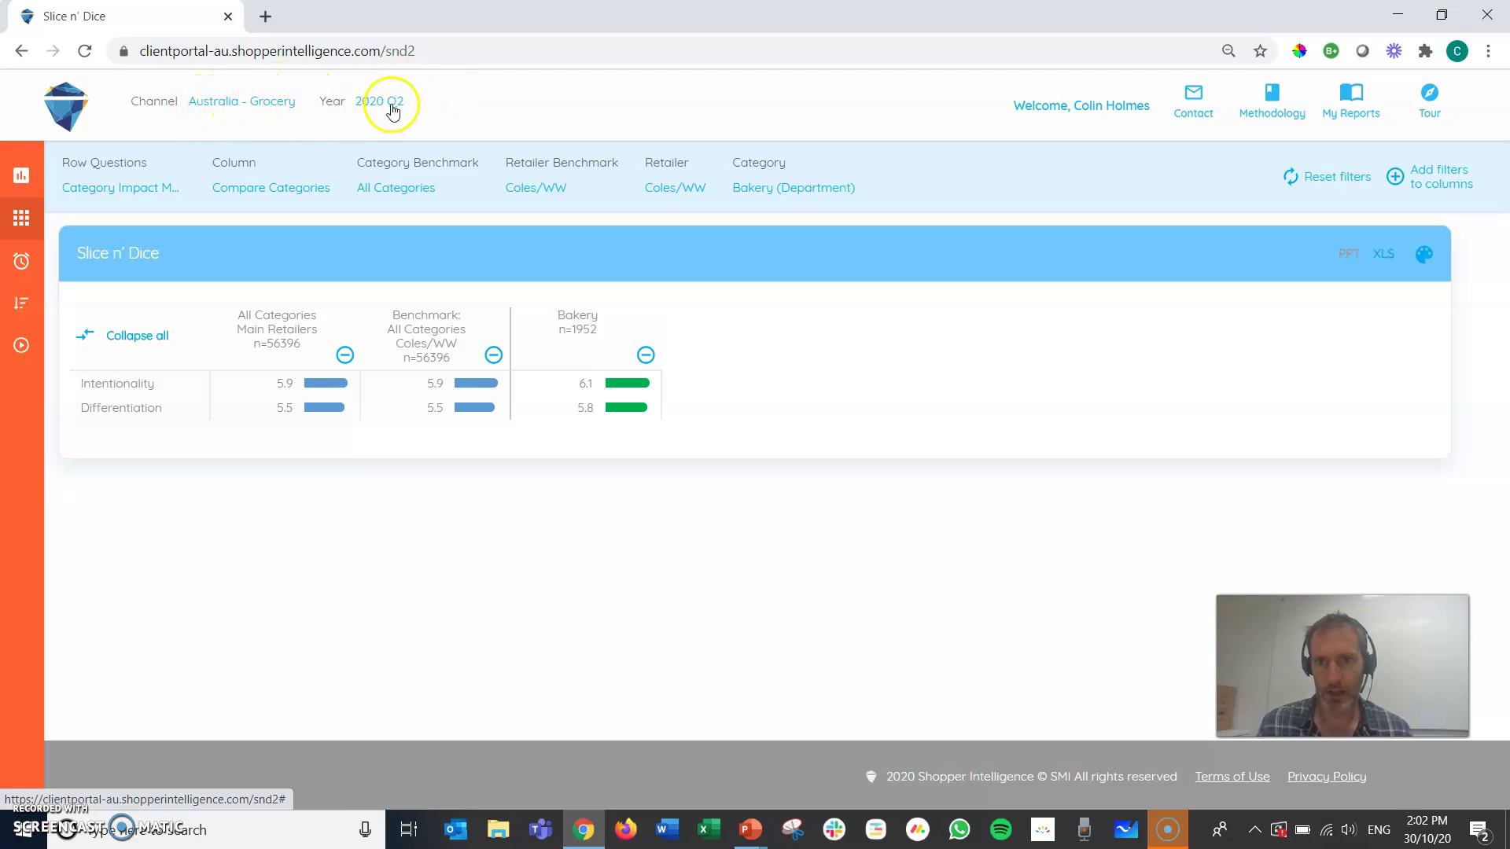
left_click(273, 108)
left_click(384, 104)
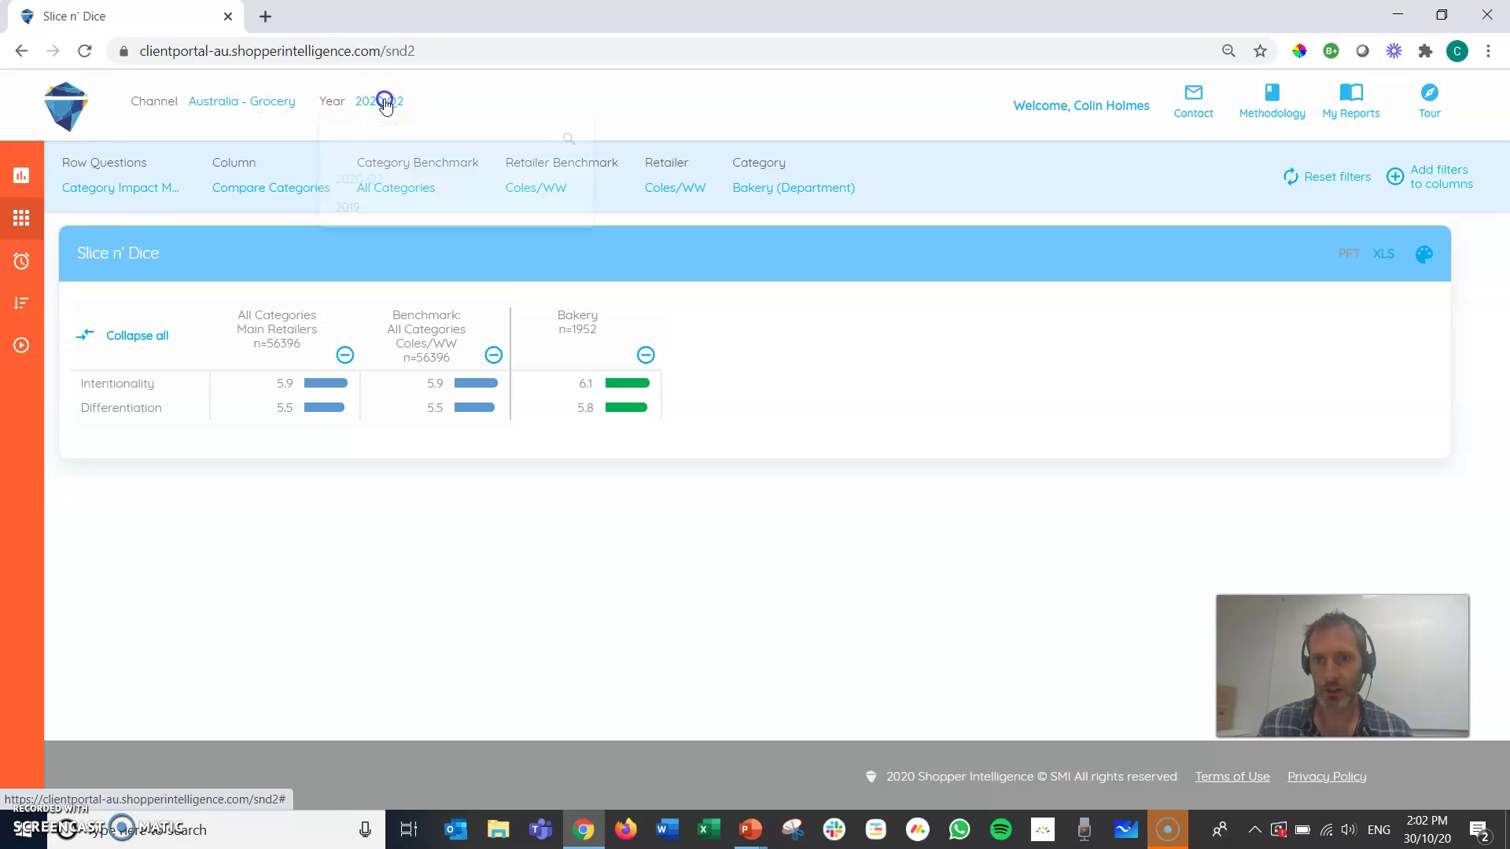
left_click(249, 124)
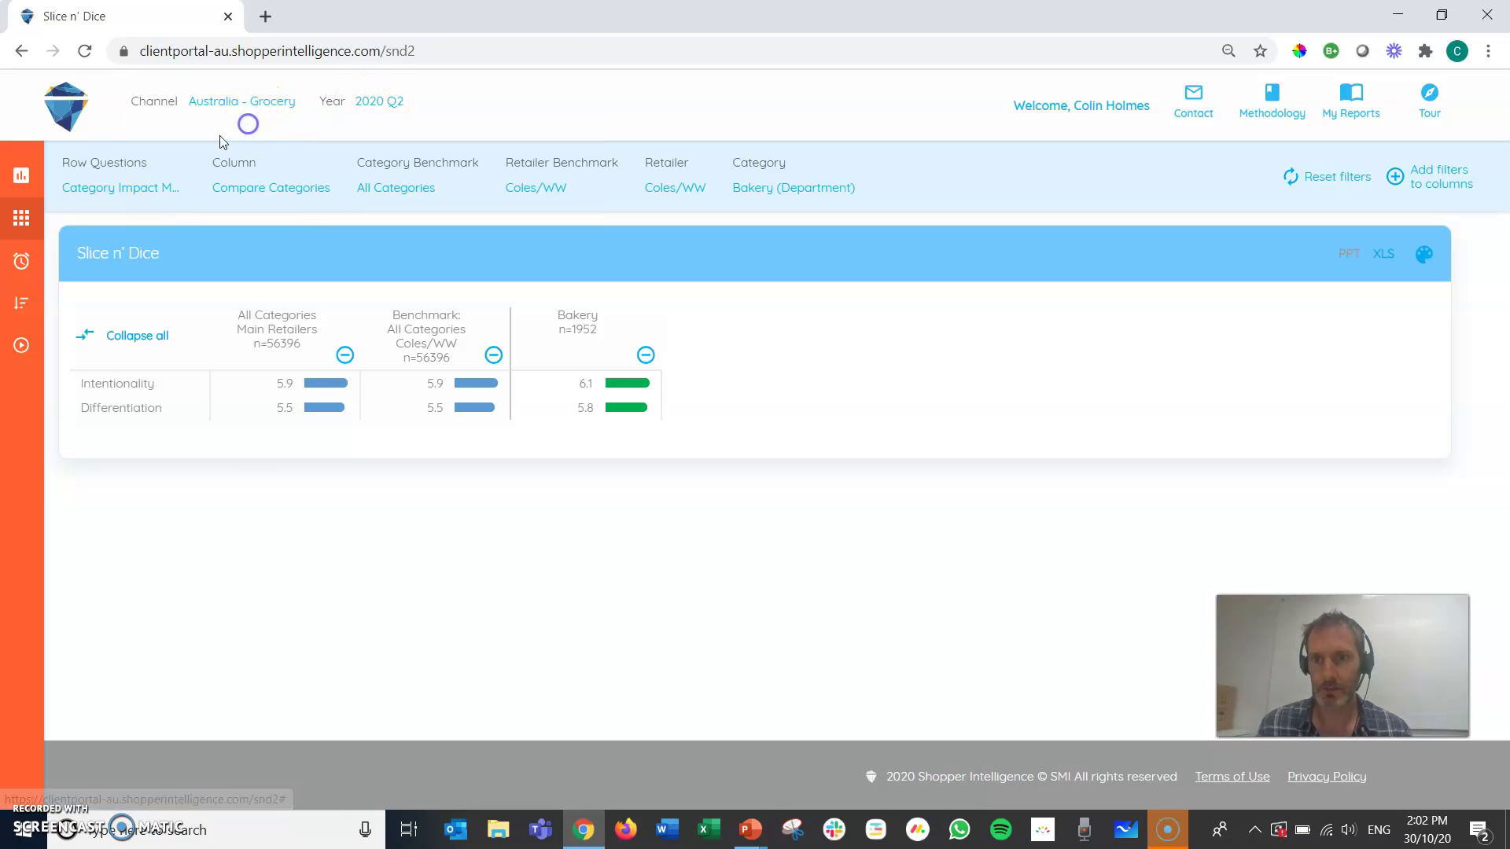
- Examine the row questions offered under Category DNA and Satisfaction without choosing one
left_click(136, 190)
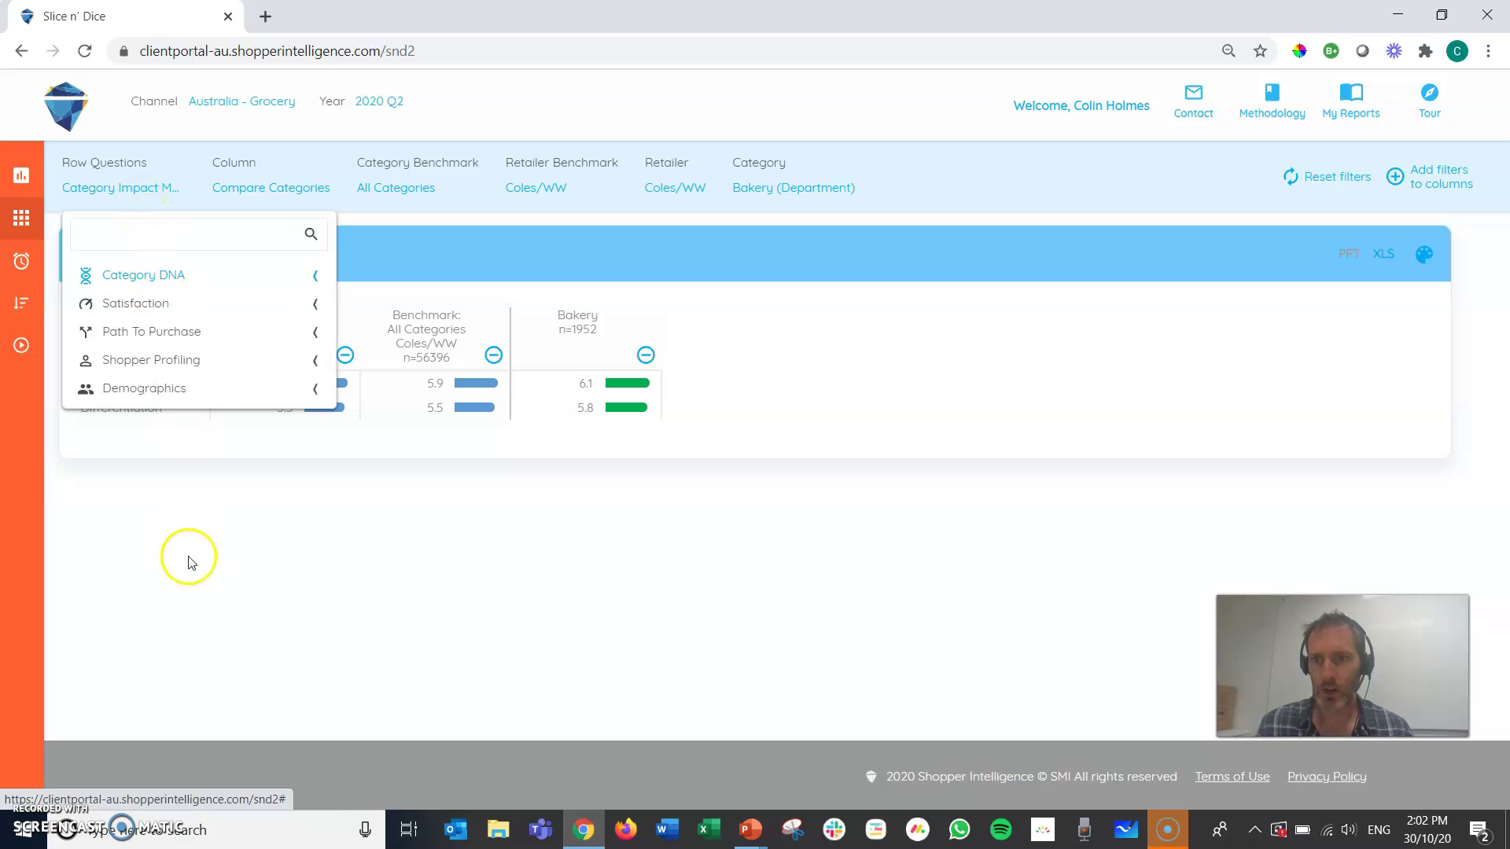
left_click(138, 277)
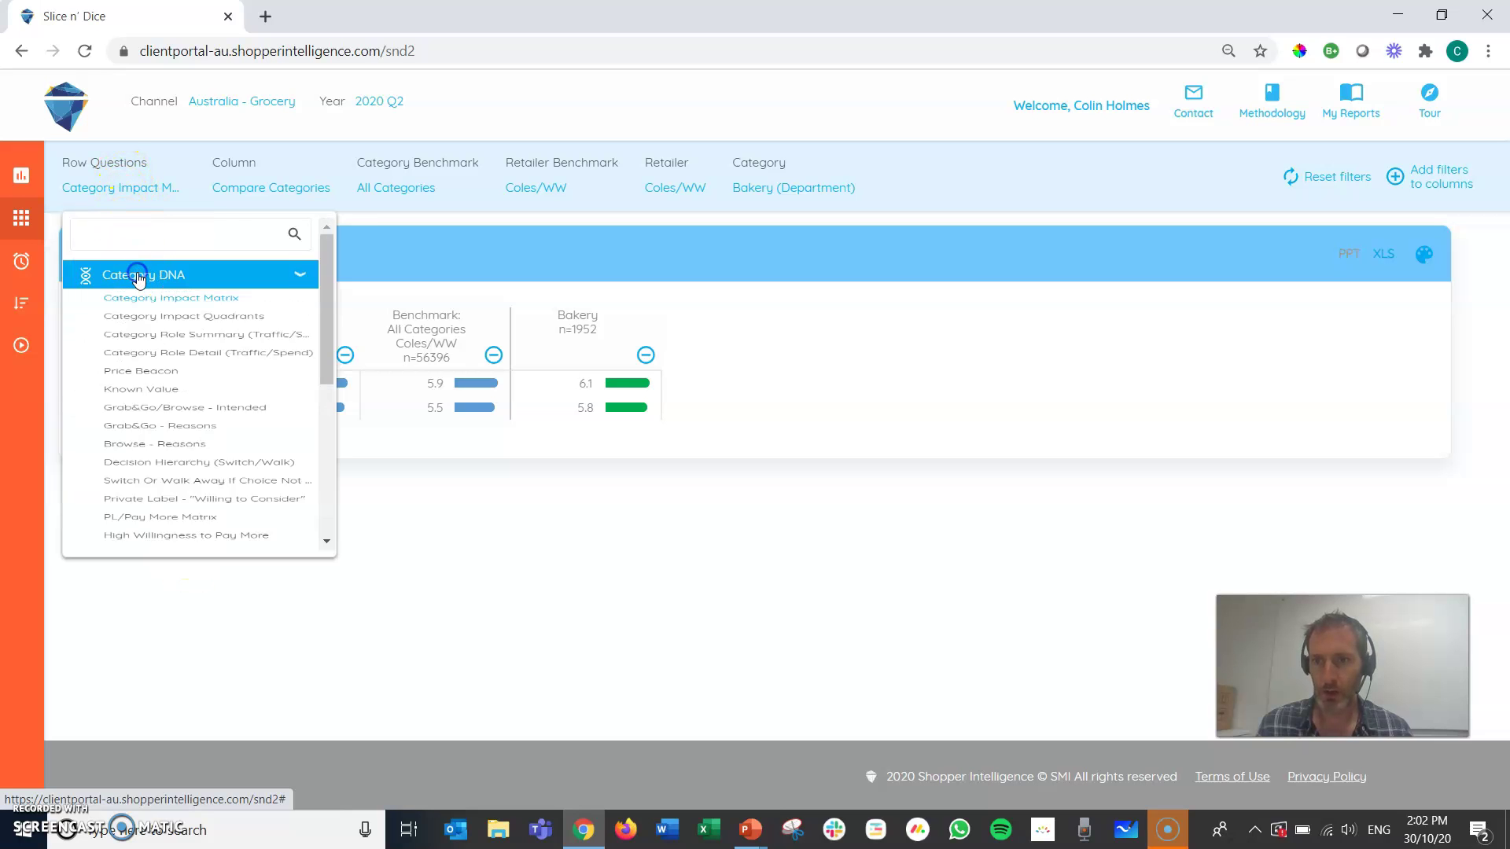
left_click(156, 277)
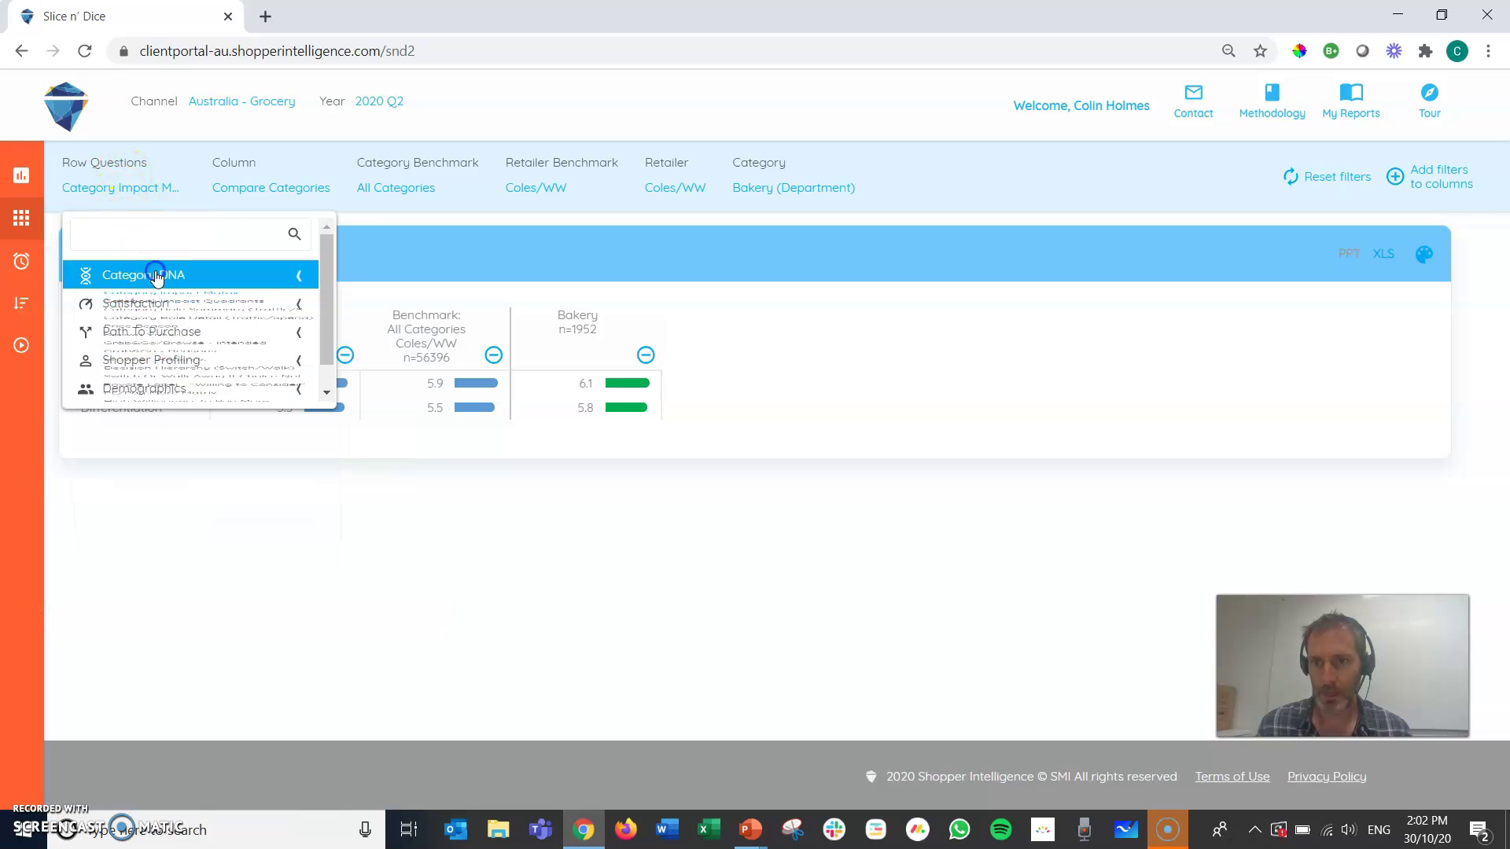
left_click(146, 304)
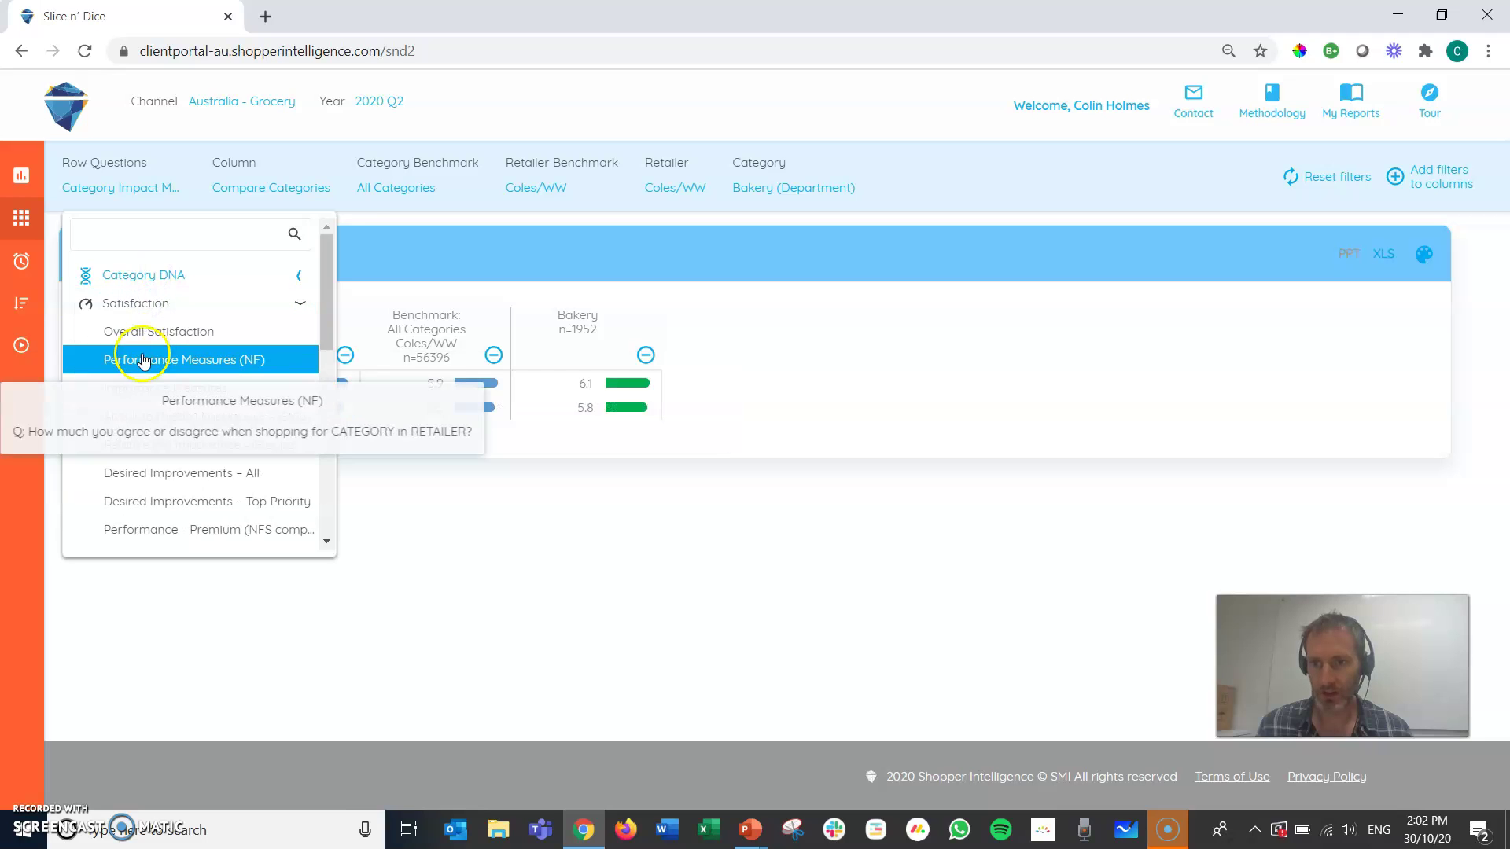
left_click(143, 309)
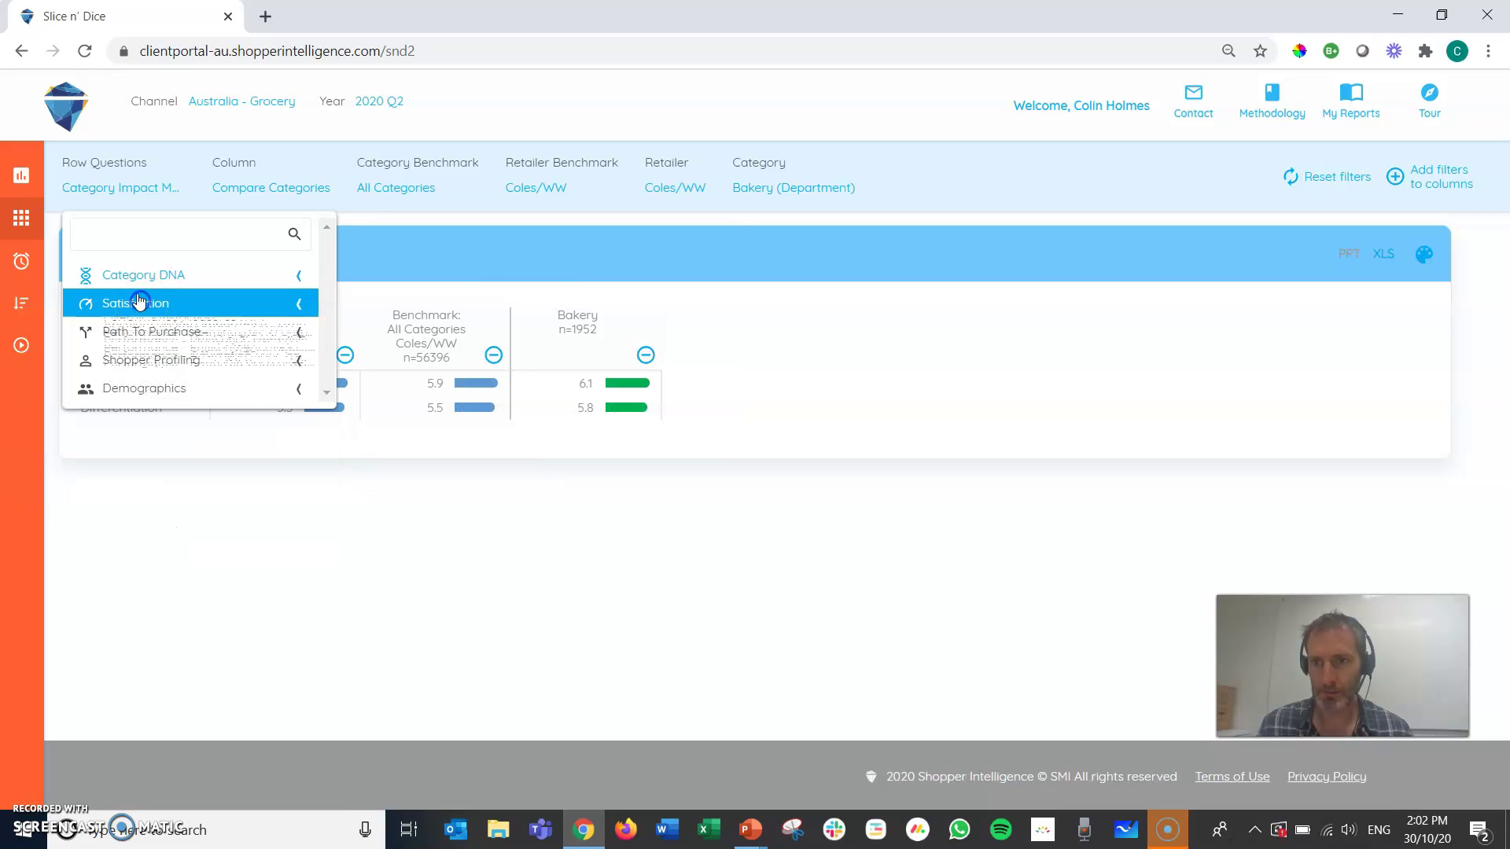
left_click(149, 492)
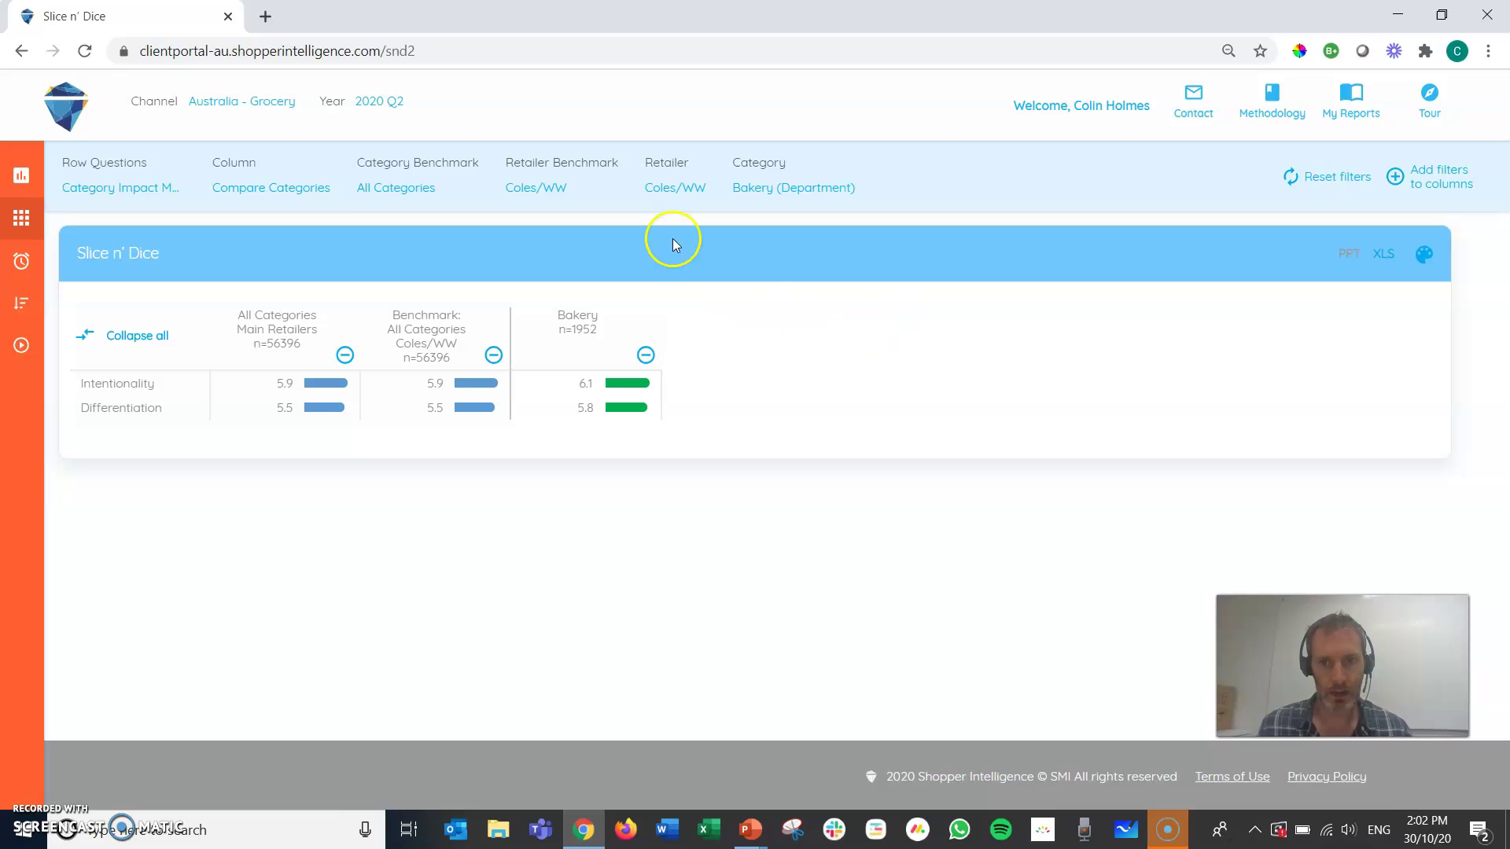
- Set the row questions to Importance Measures from the Satisfaction group
left_click(269, 189)
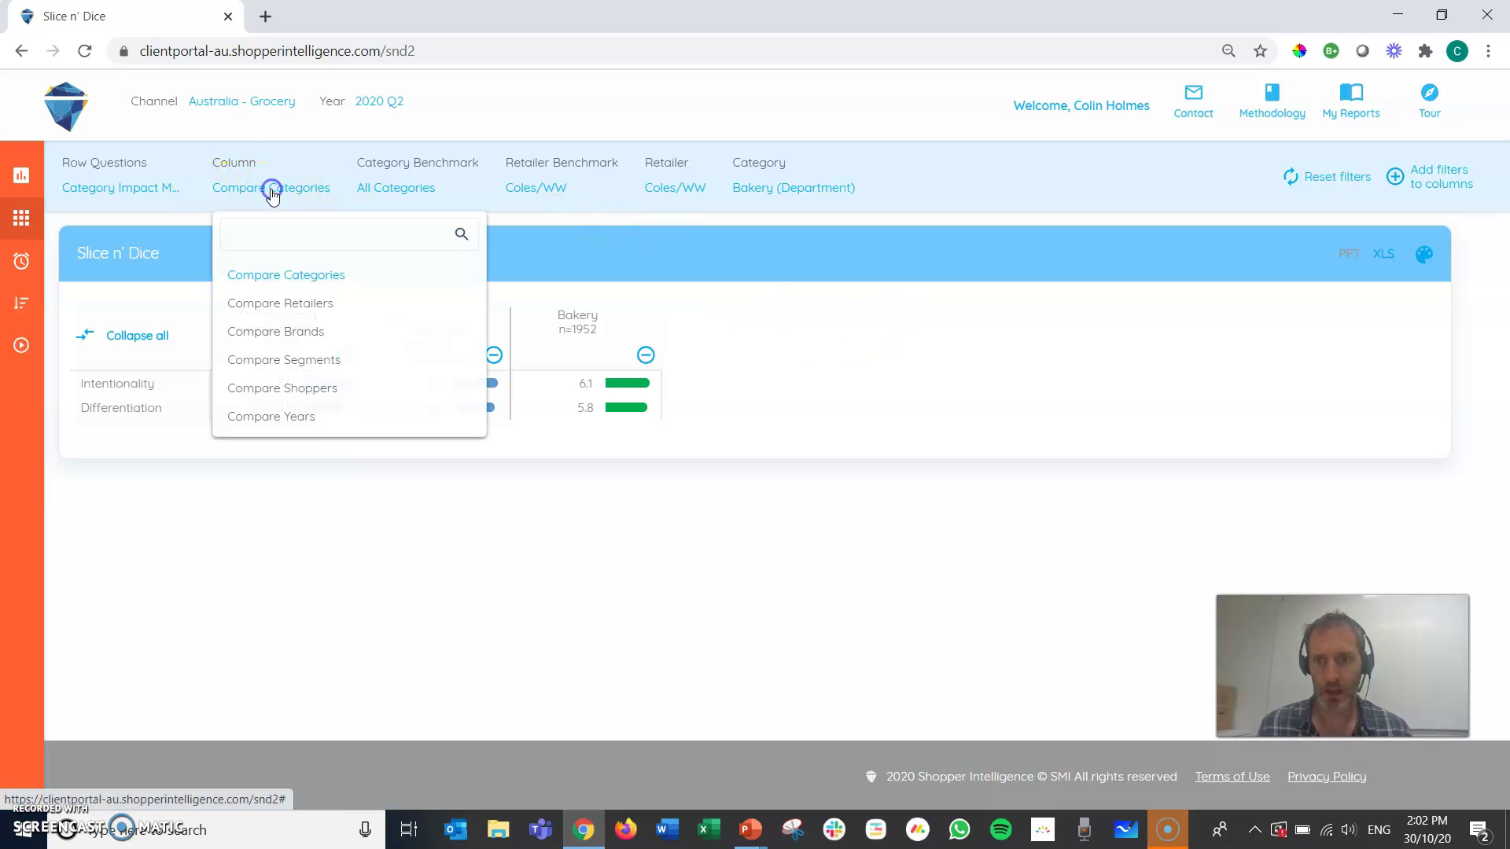
left_click(135, 189)
left_click(134, 304)
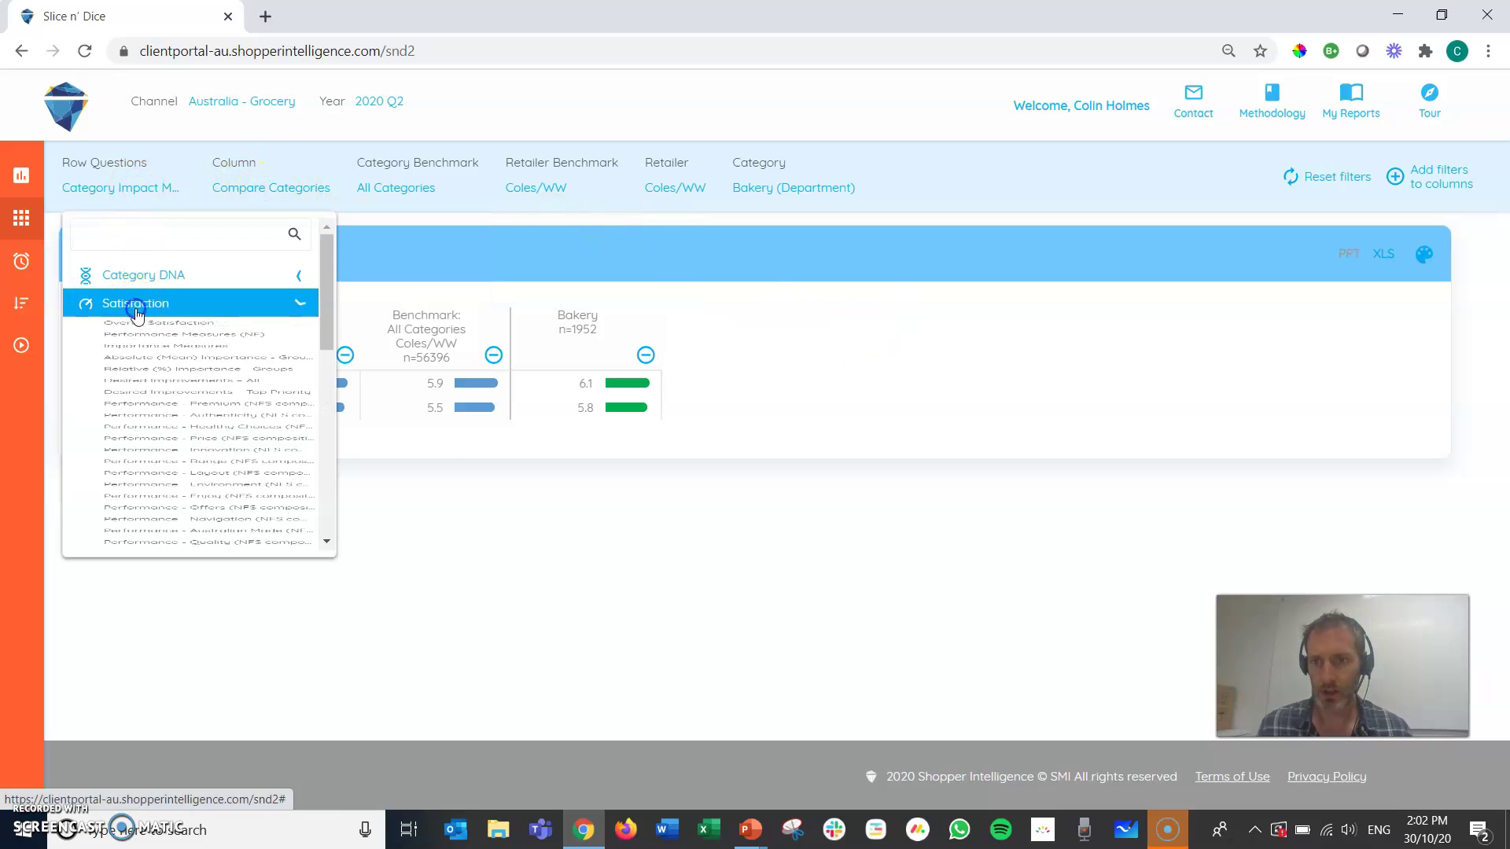
left_click(166, 388)
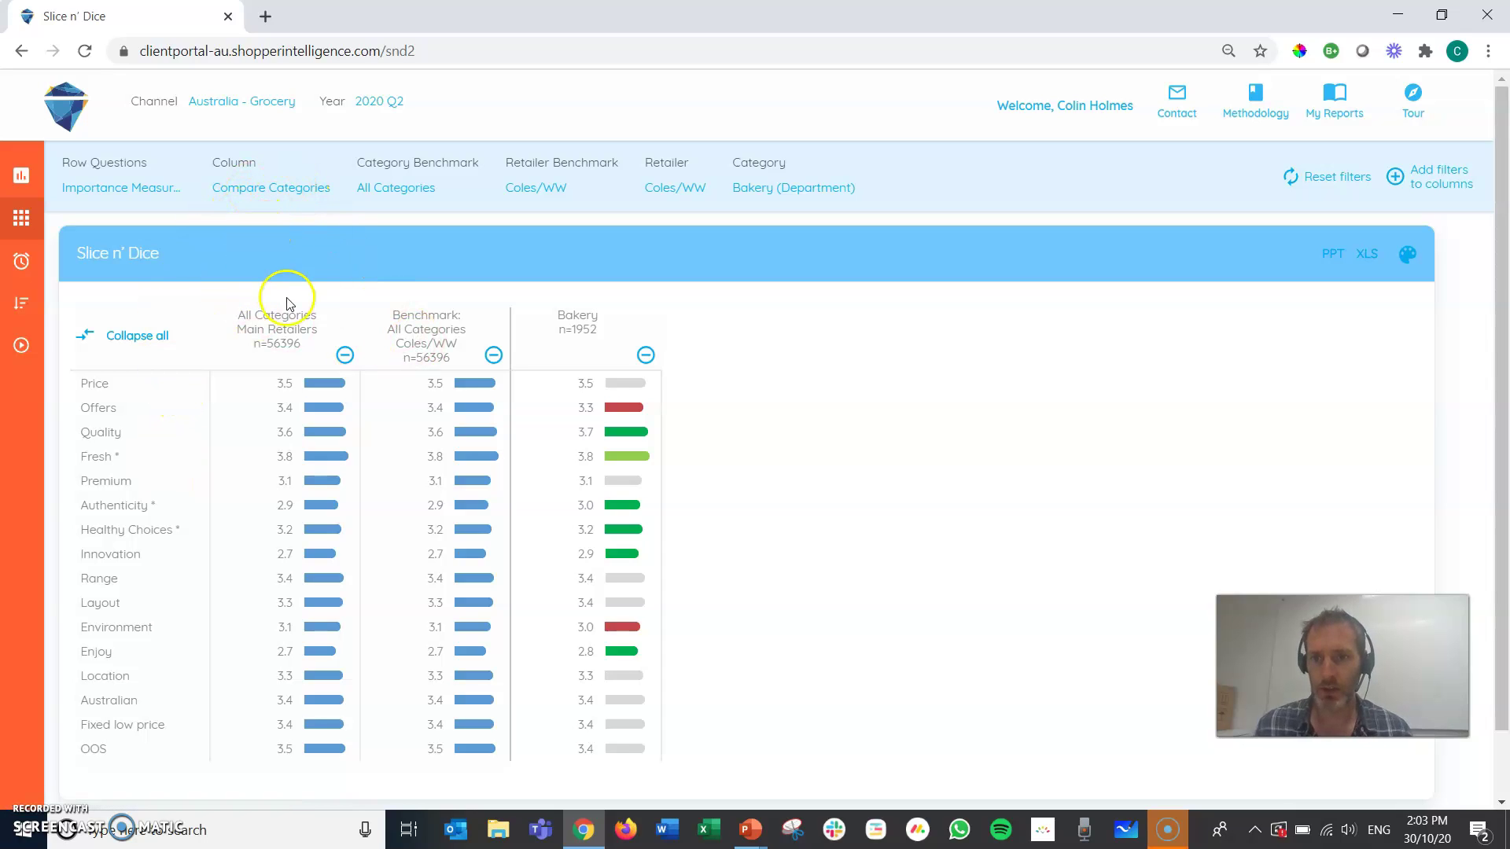
- Keep the column comparison on Compare Categories and set the category to Packaged Bread instead of Bakery (Department)
left_click(262, 189)
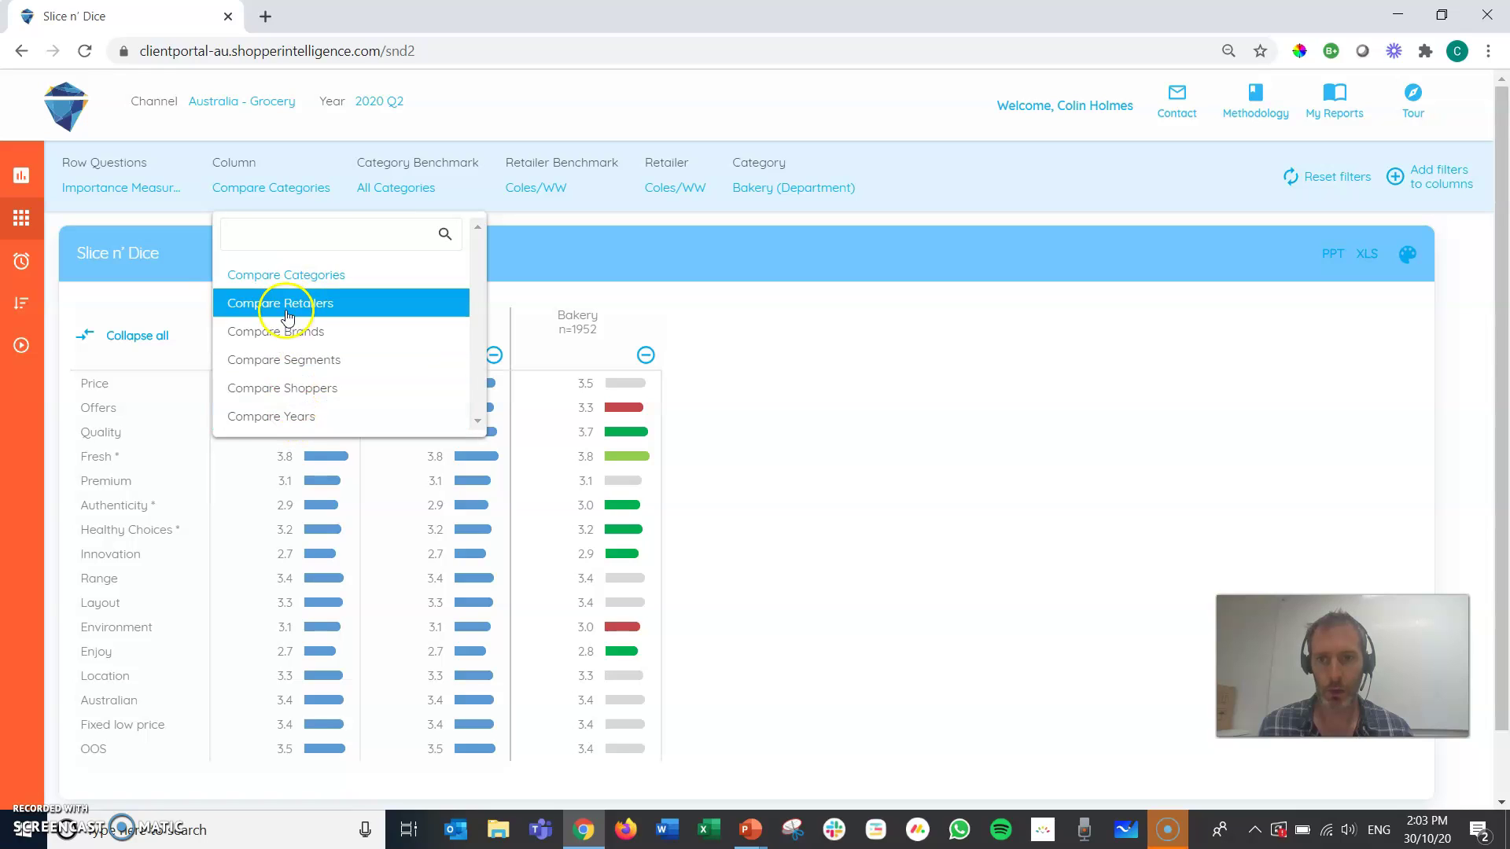
left_click(291, 277)
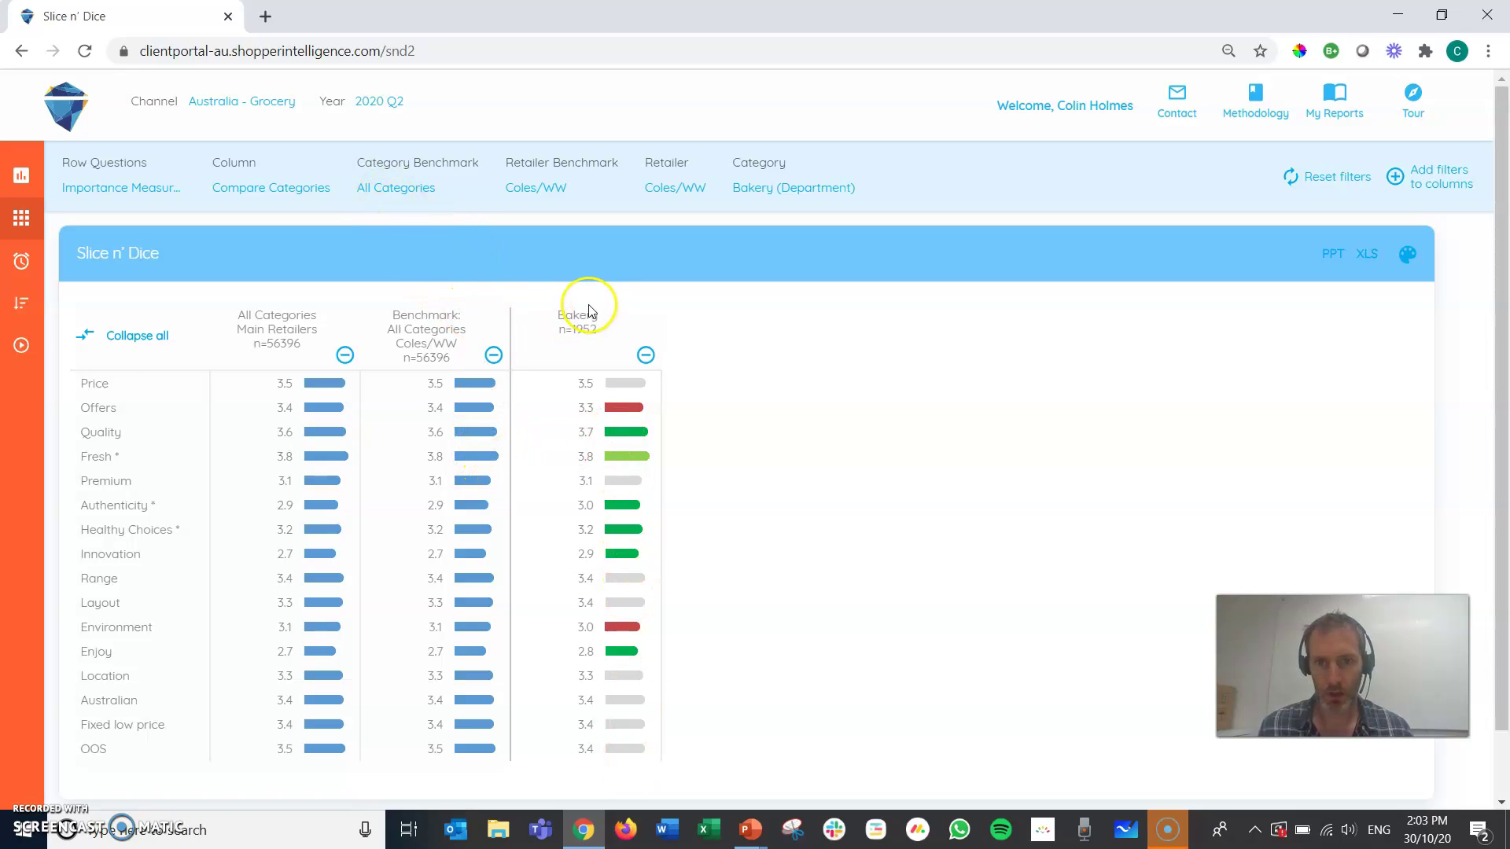
left_click(738, 194)
left_click(783, 331)
left_click(792, 290)
left_click(856, 457)
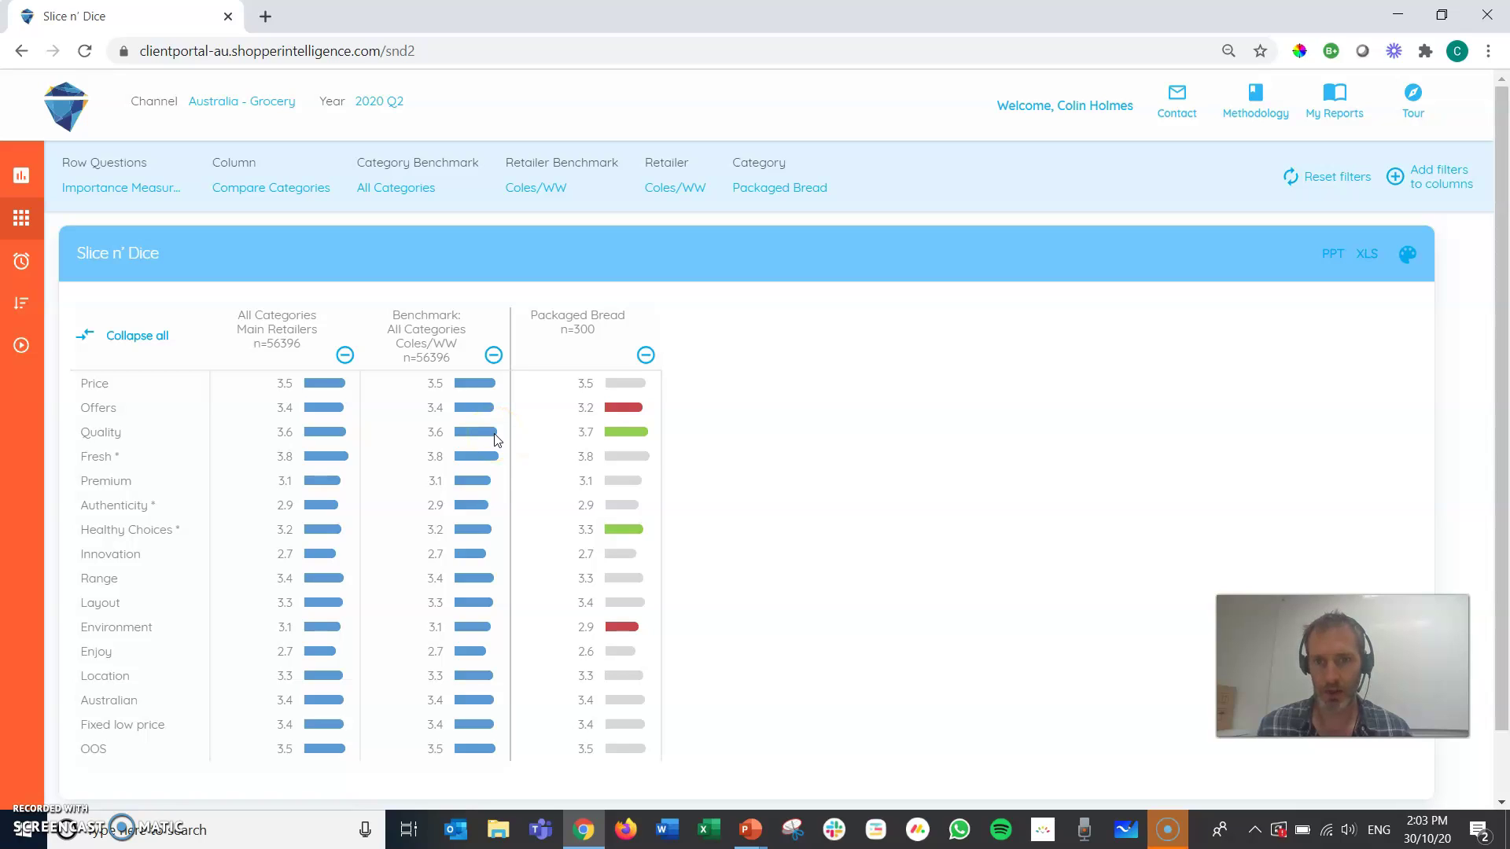
- Set the category benchmark to Bakery (Department) and the retailer to Coles, leaving the retailer benchmark on Coles/WW
left_click(400, 189)
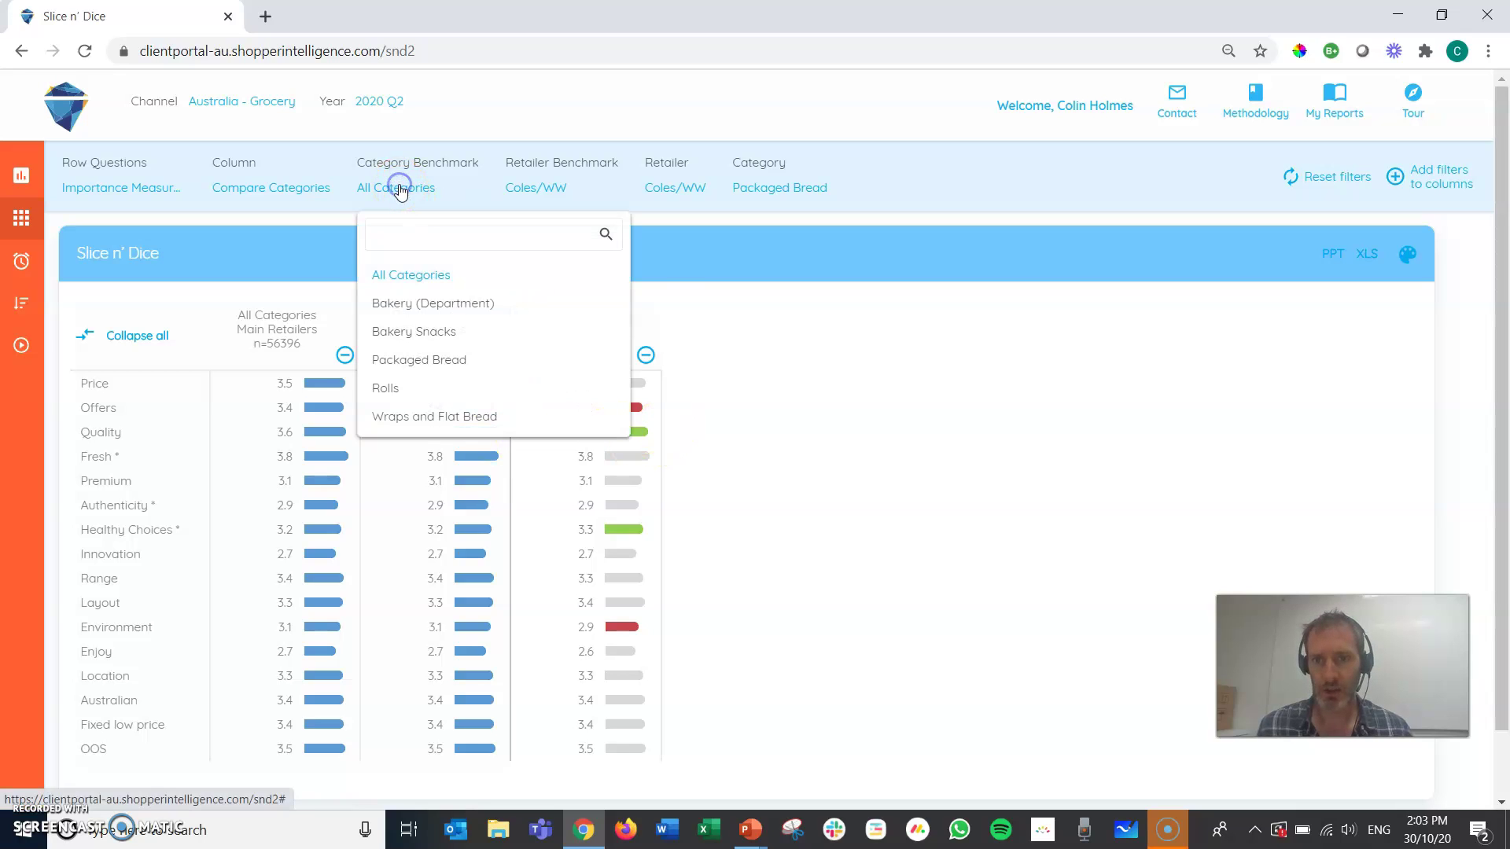
left_click(391, 304)
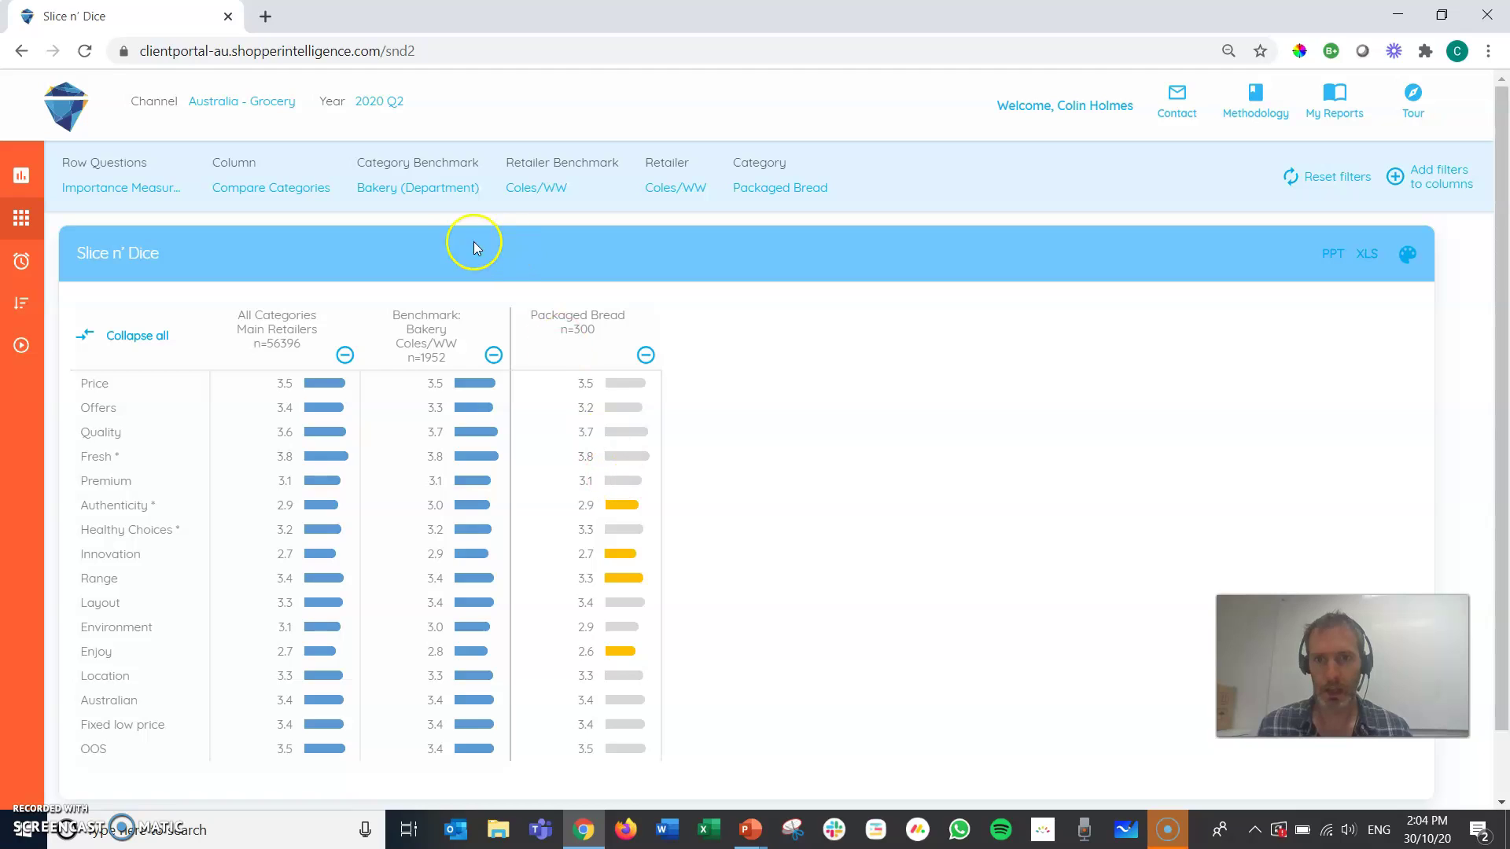
left_click(515, 190)
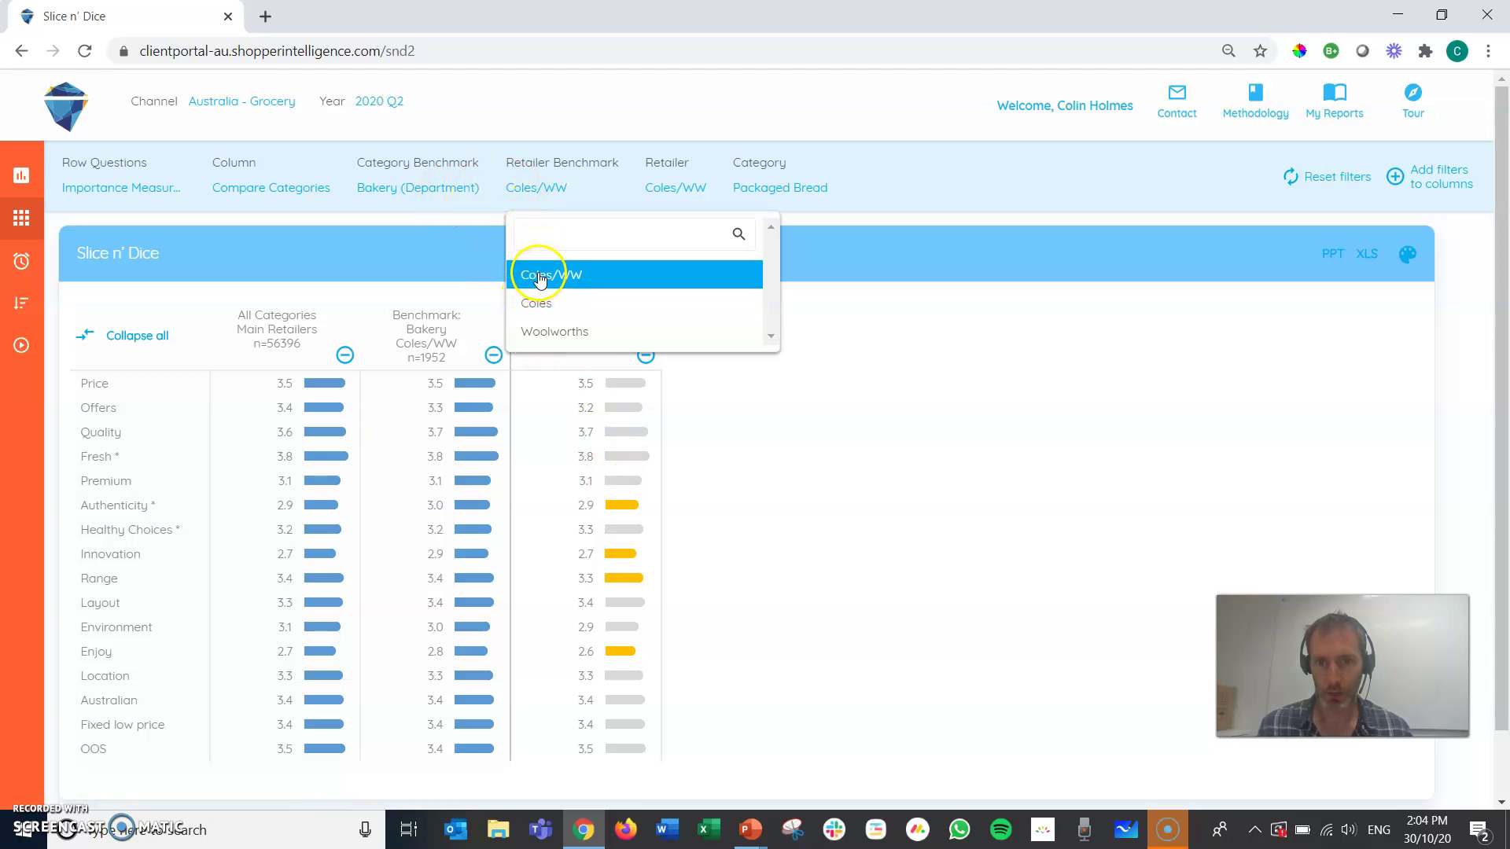
left_click(490, 227)
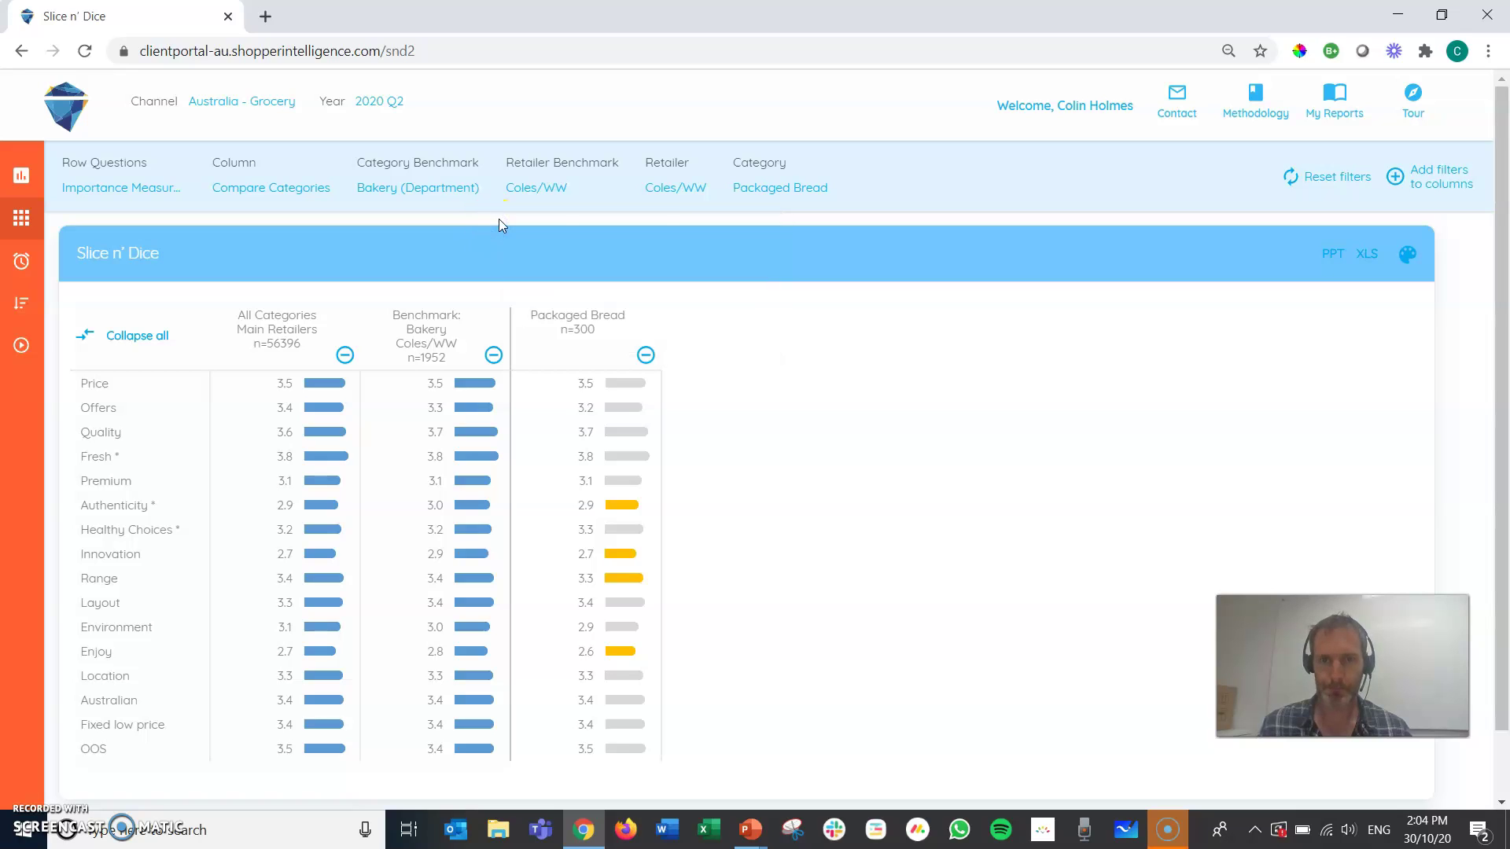
left_click(667, 189)
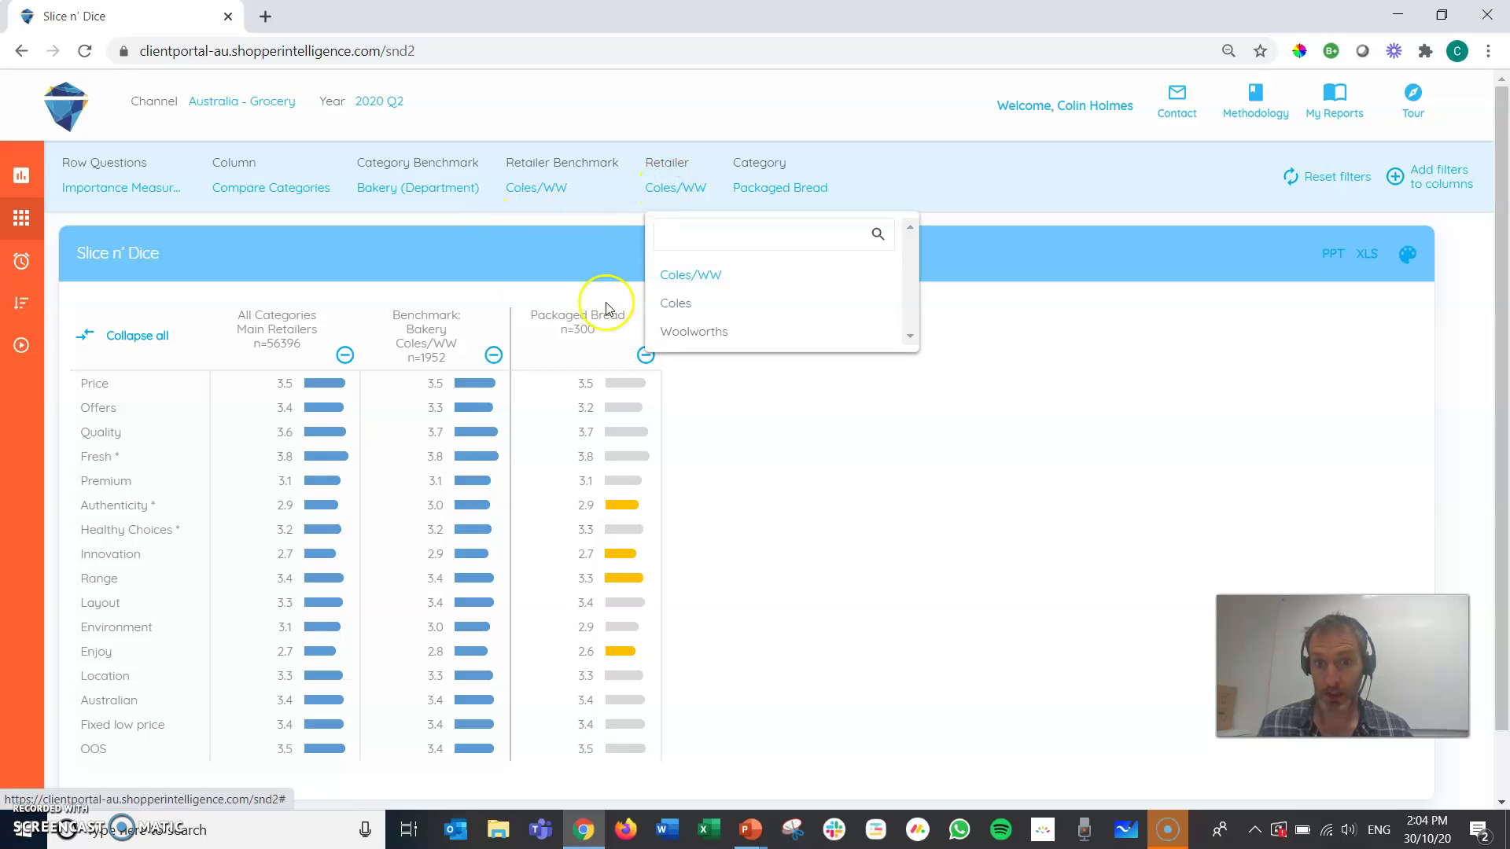
left_click(699, 303)
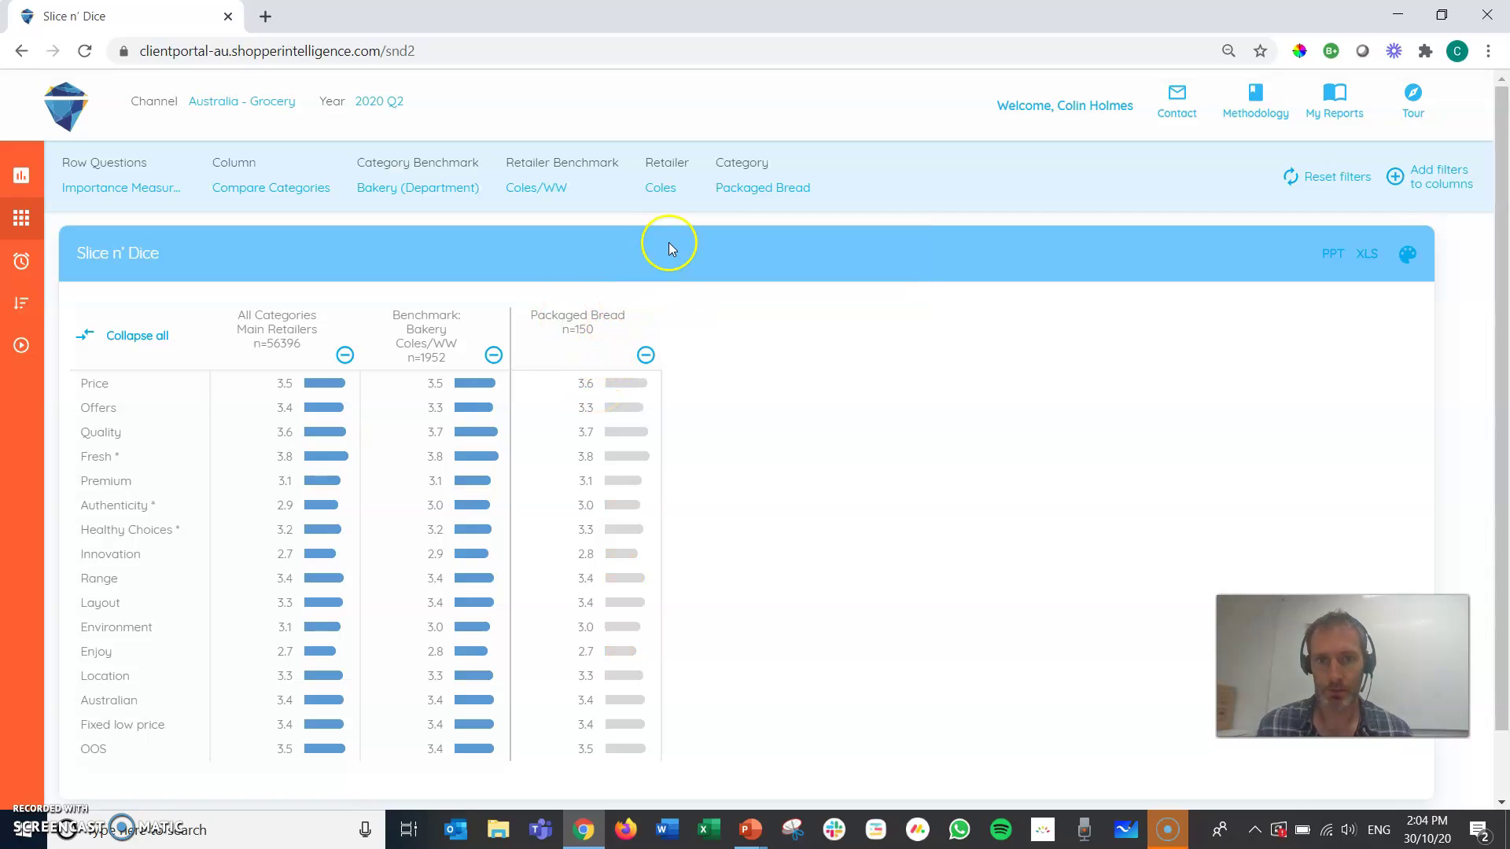
- Add Rolls, Wraps and Flat Bread, and Bakery Snacks to the category selection alongside Packaged Bread
left_click(720, 190)
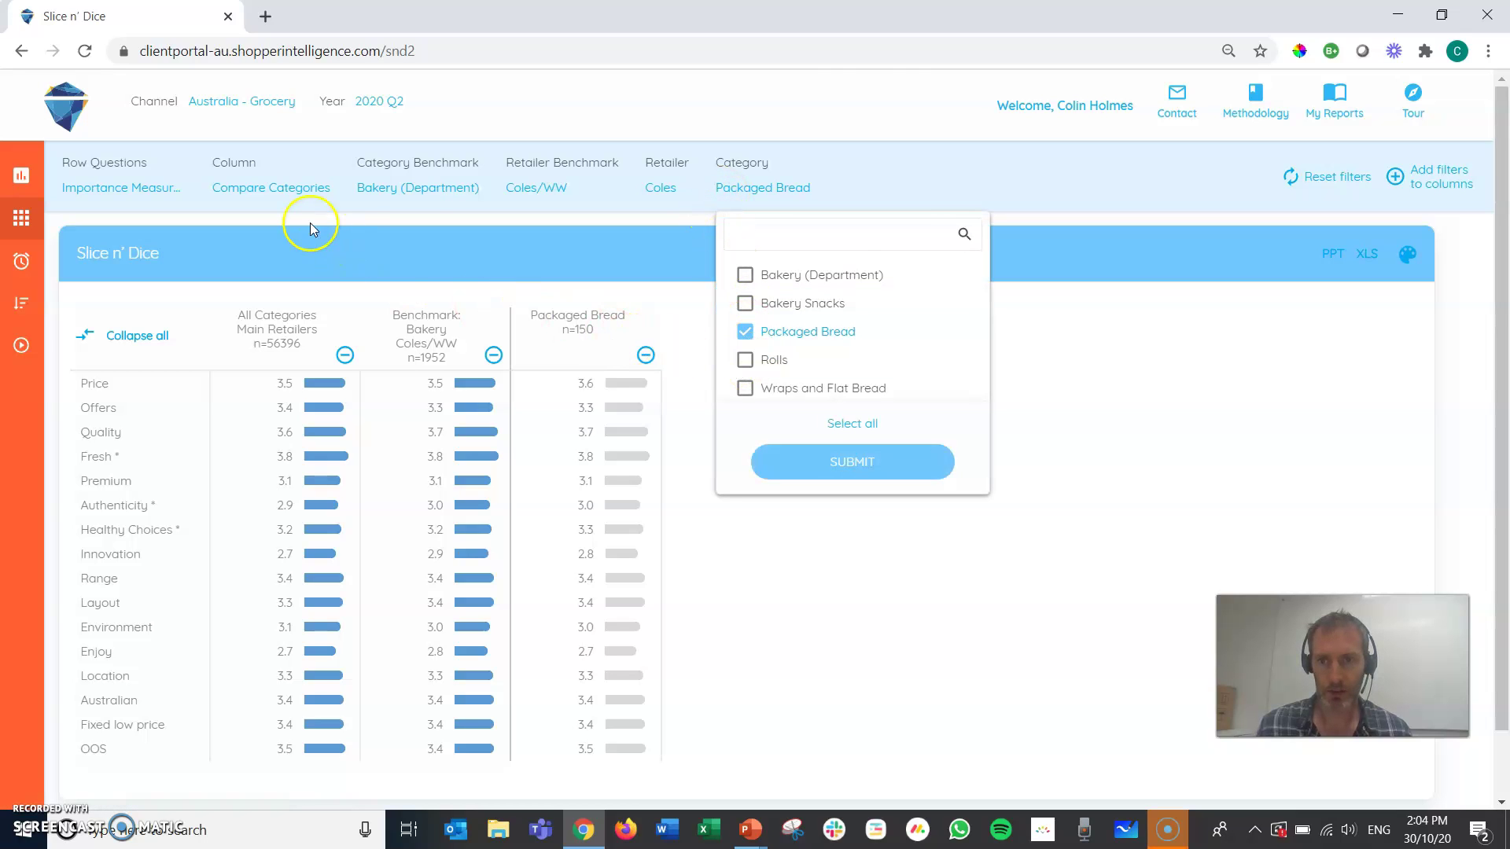
left_click(747, 363)
left_click(745, 389)
left_click(746, 304)
left_click(836, 466)
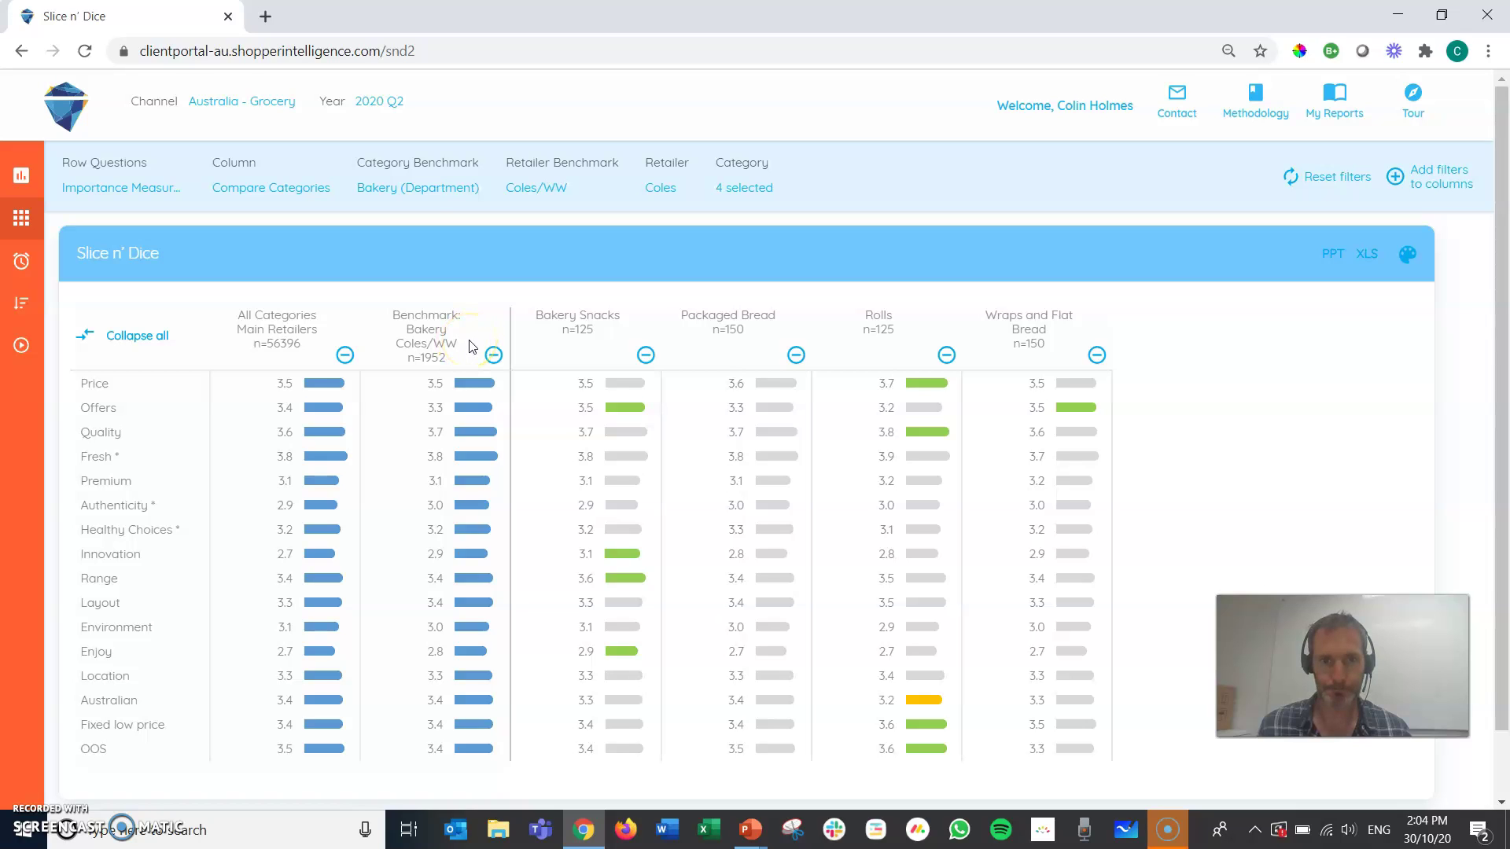
- Collapse the Packaged Bread and Rolls columns in the table and expand both again
left_click(796, 355)
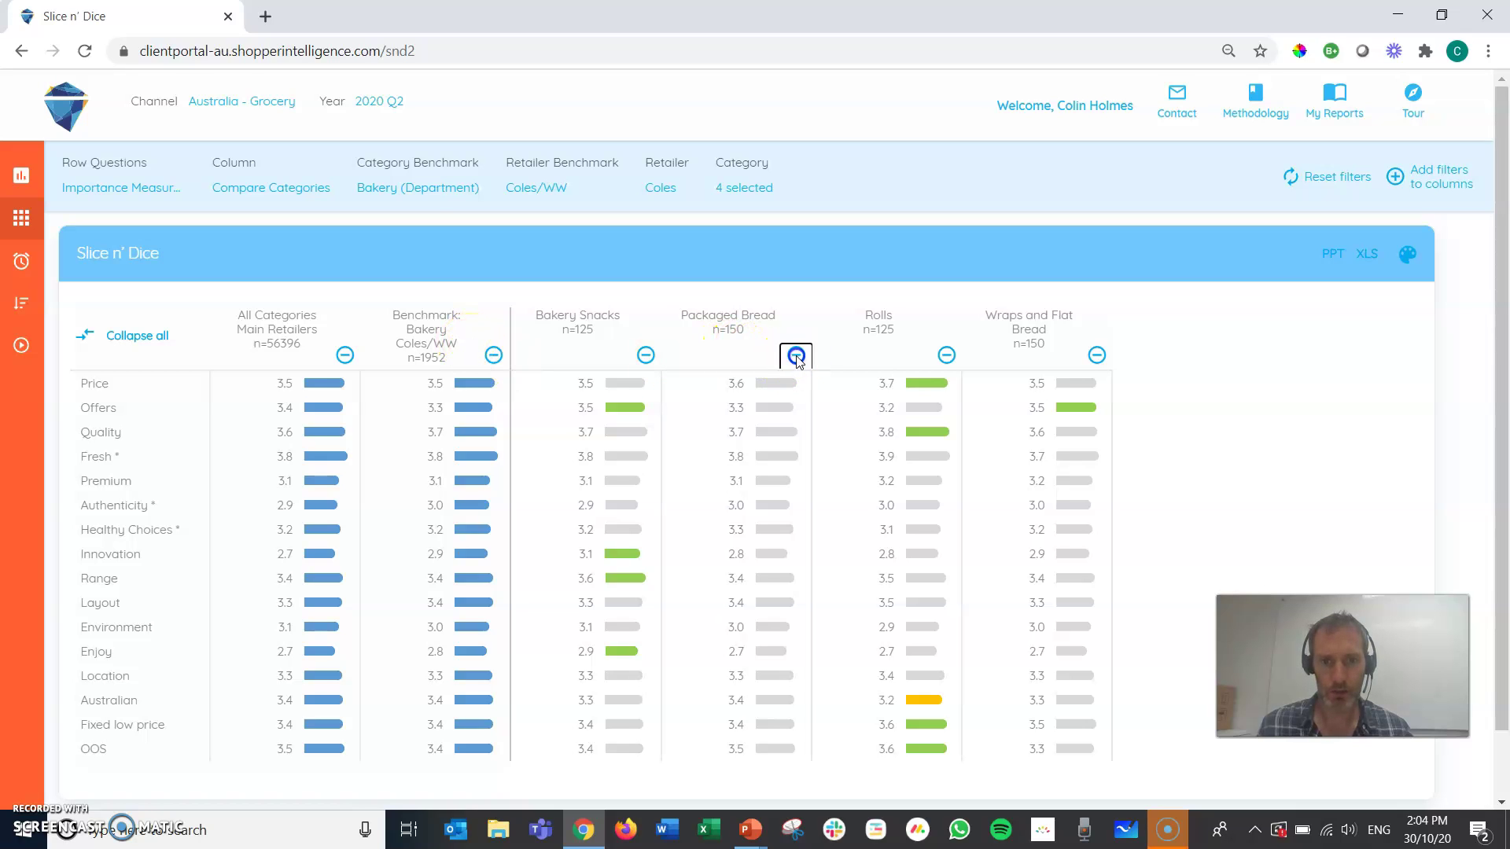
left_click(866, 356)
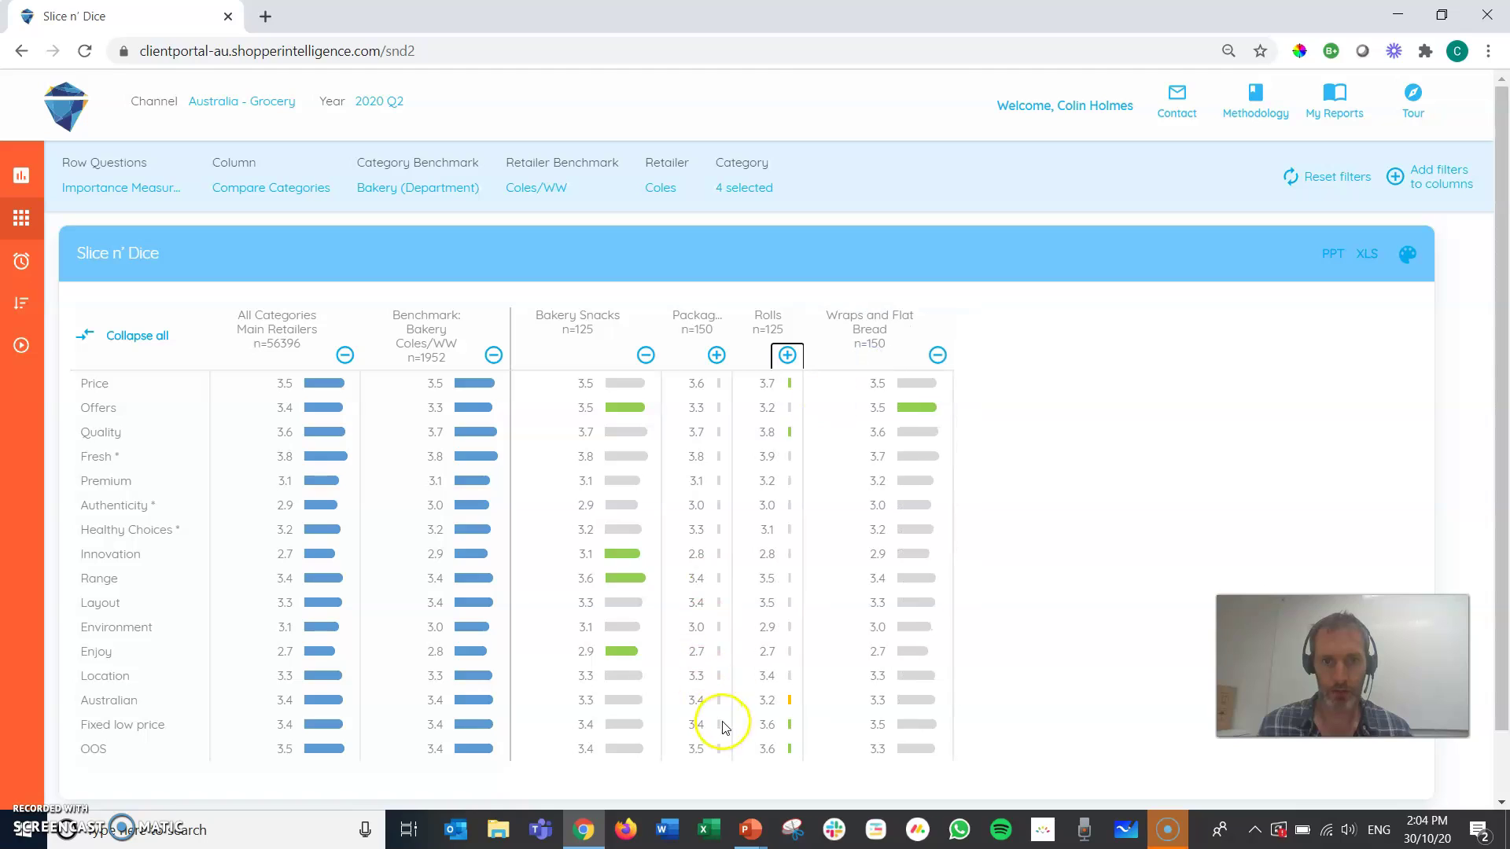
left_click(787, 355)
left_click(717, 355)
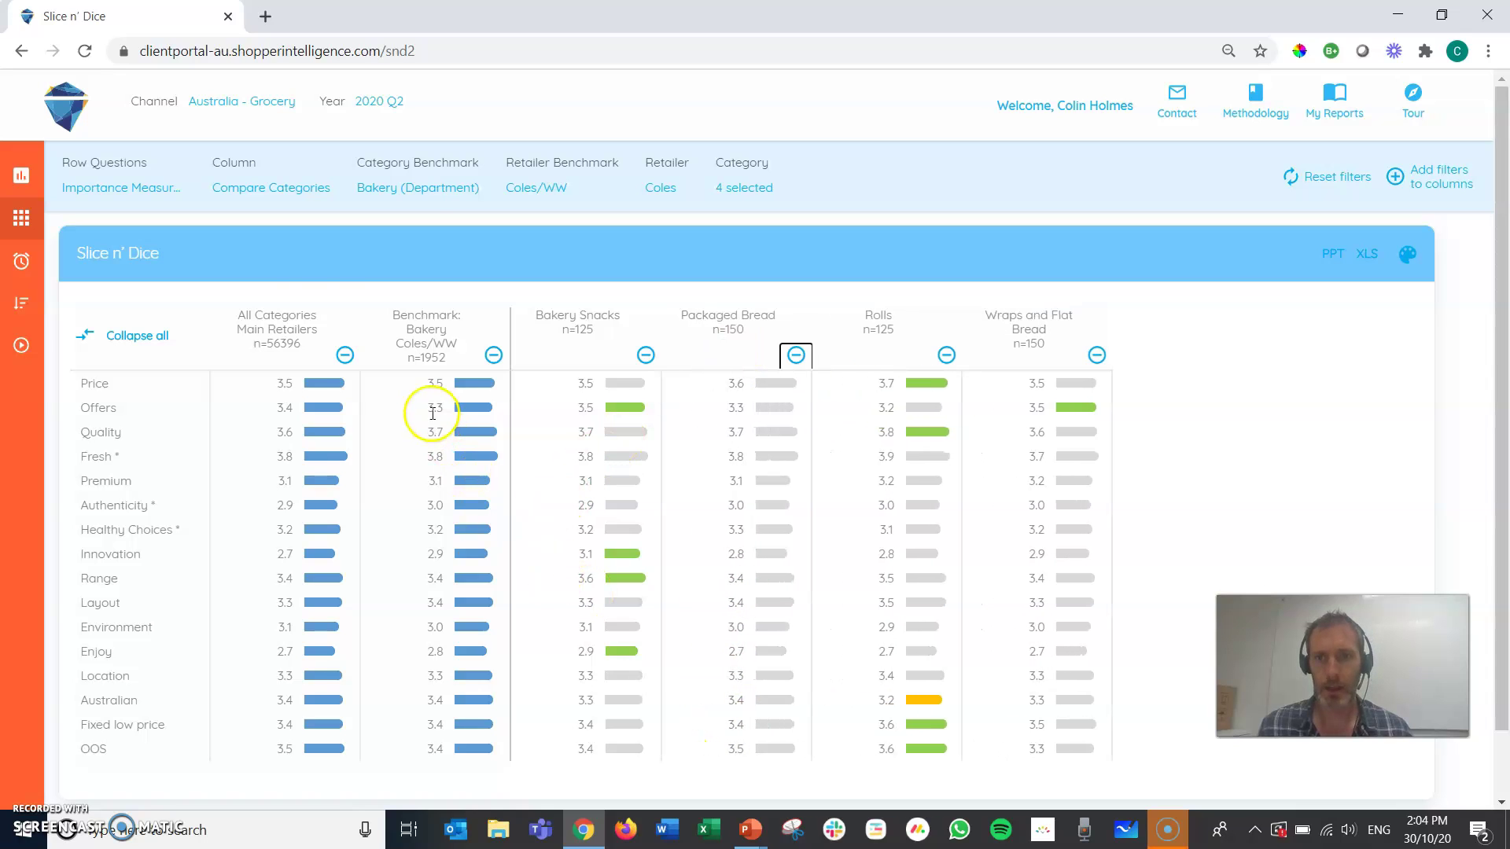
- Switch the column comparison to Compare Retailers and set the category to Packaged Bread
left_click(247, 197)
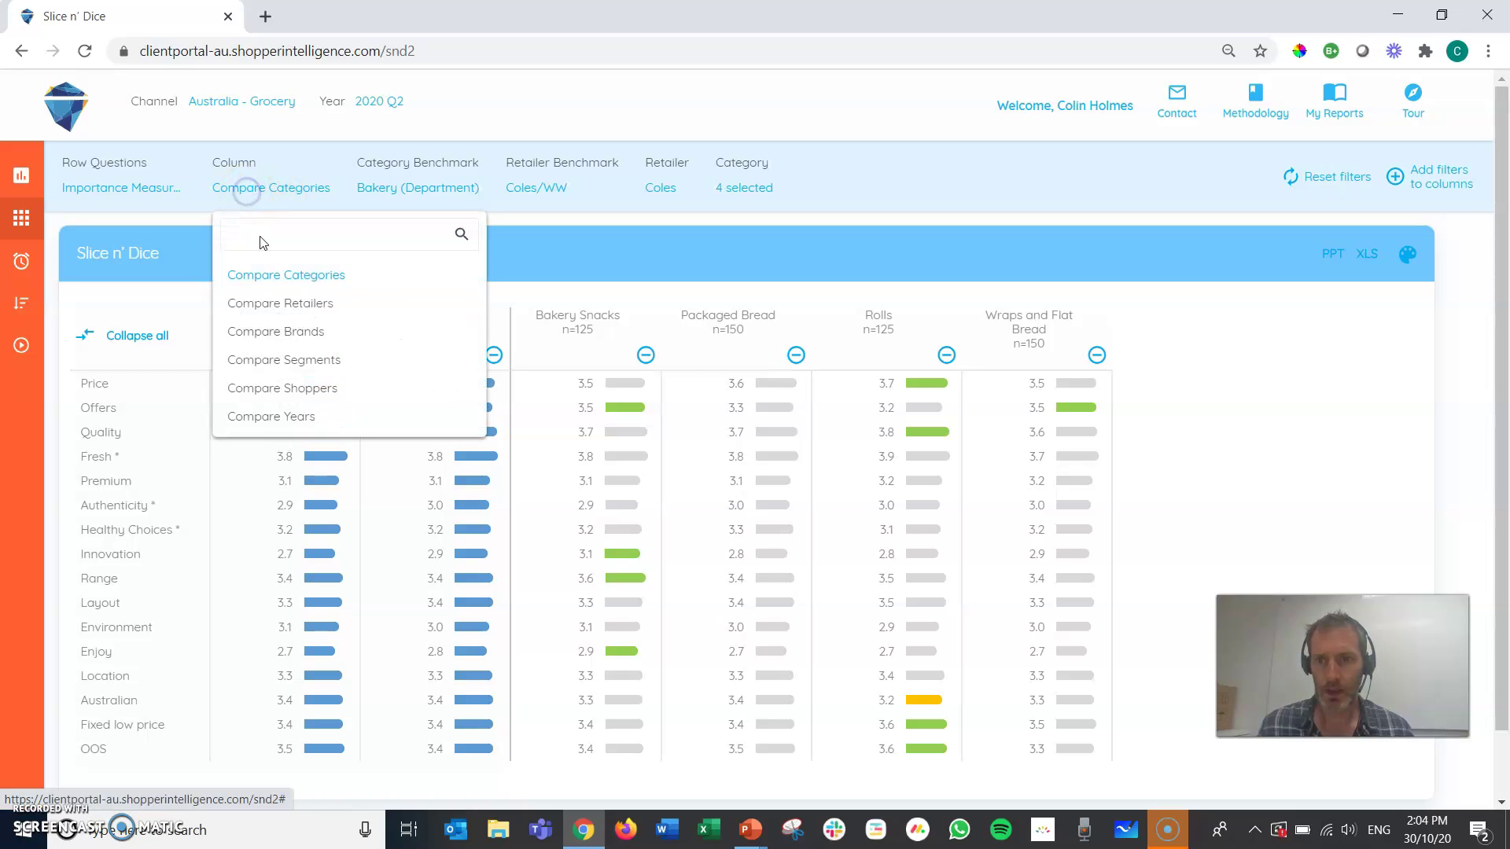
left_click(276, 303)
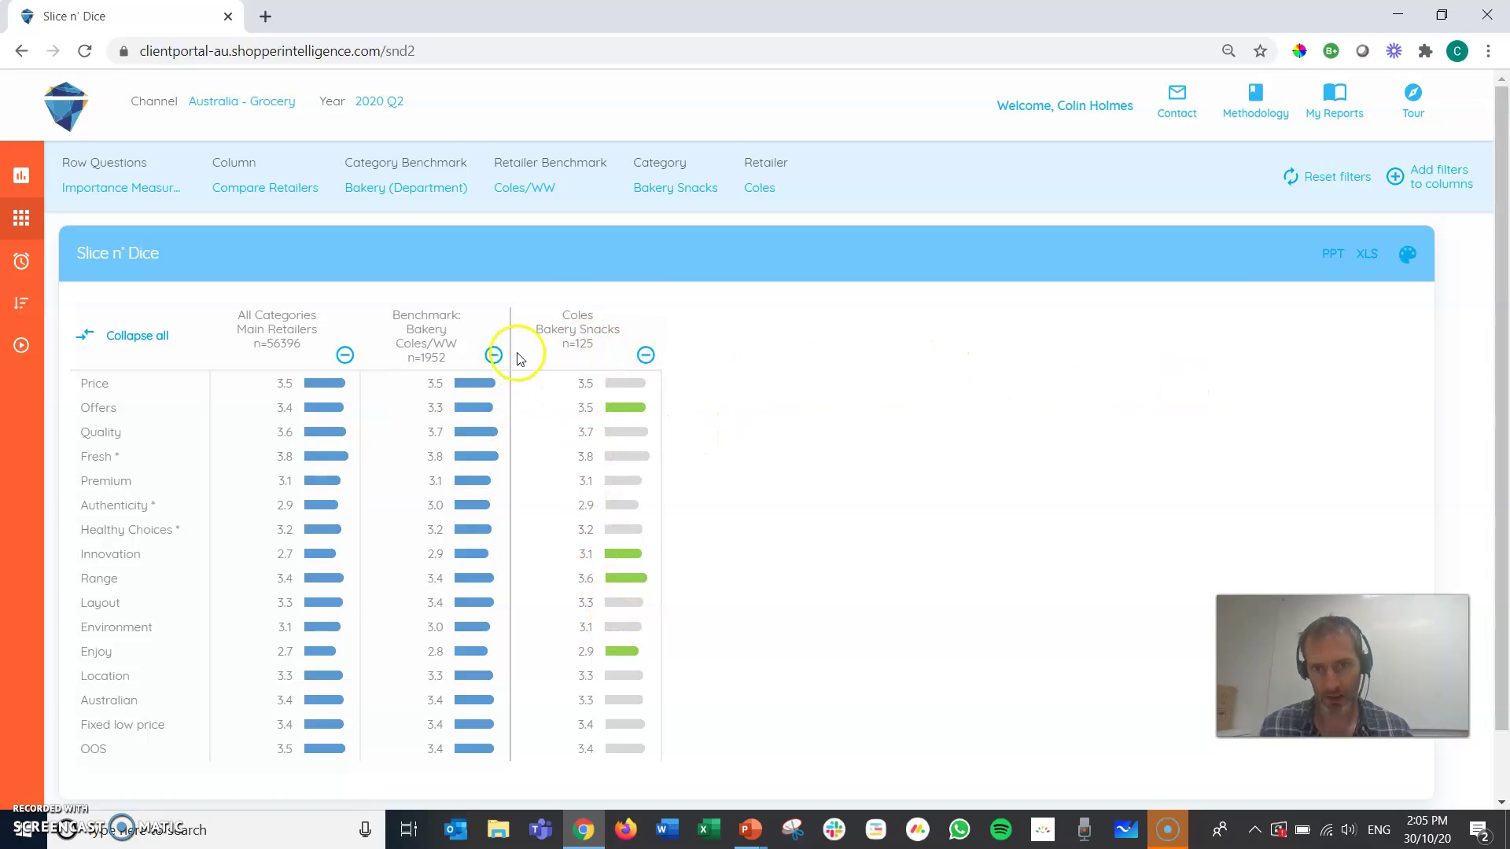
left_click(705, 196)
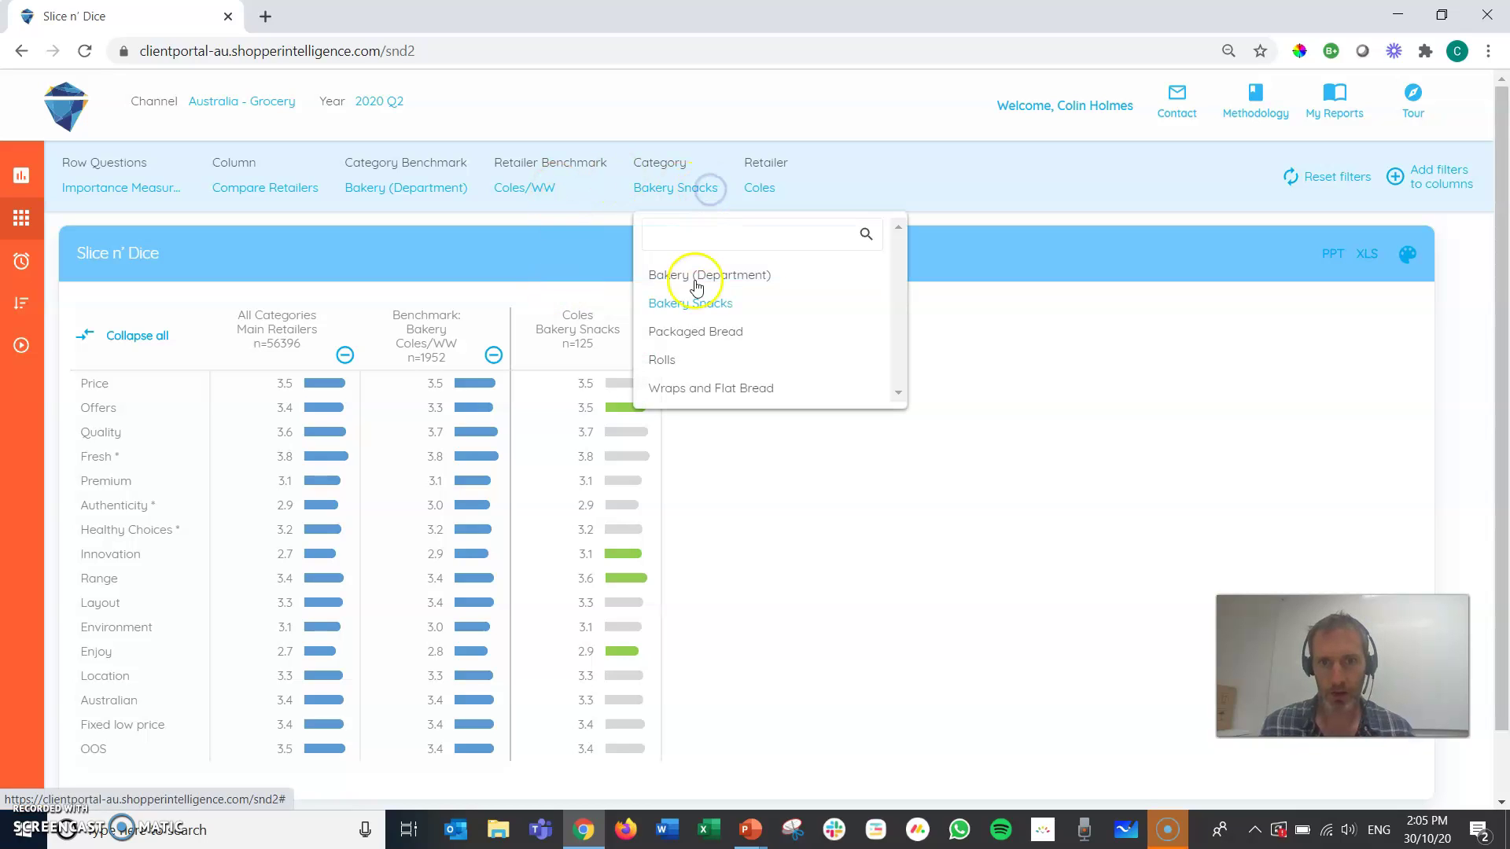
left_click(693, 331)
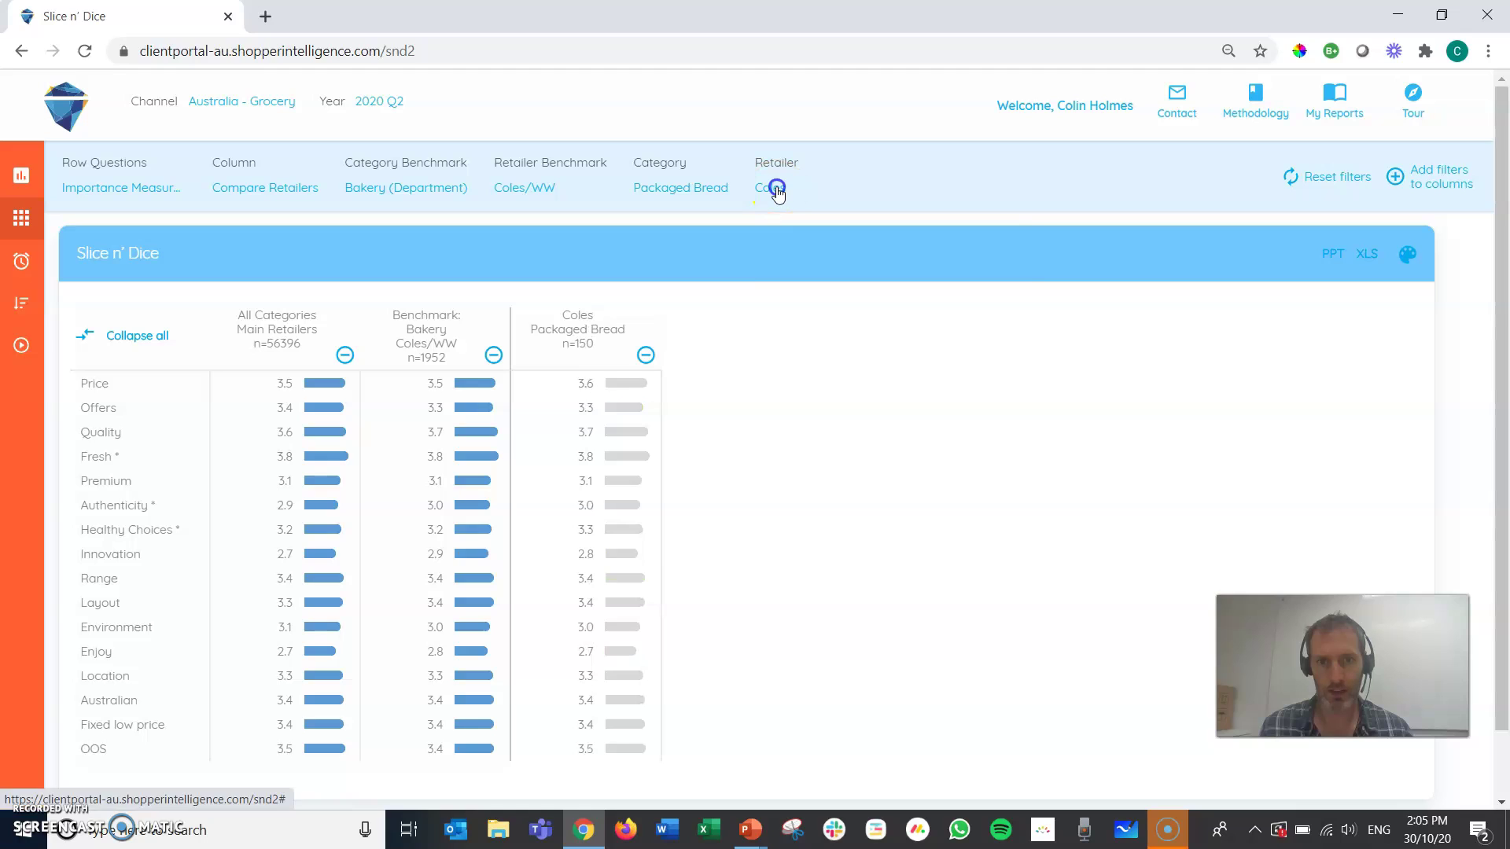
- Add Coles/WW and Woolworths to the retailer selection alongside Coles and apply it
left_click(775, 188)
left_click(786, 275)
left_click(787, 332)
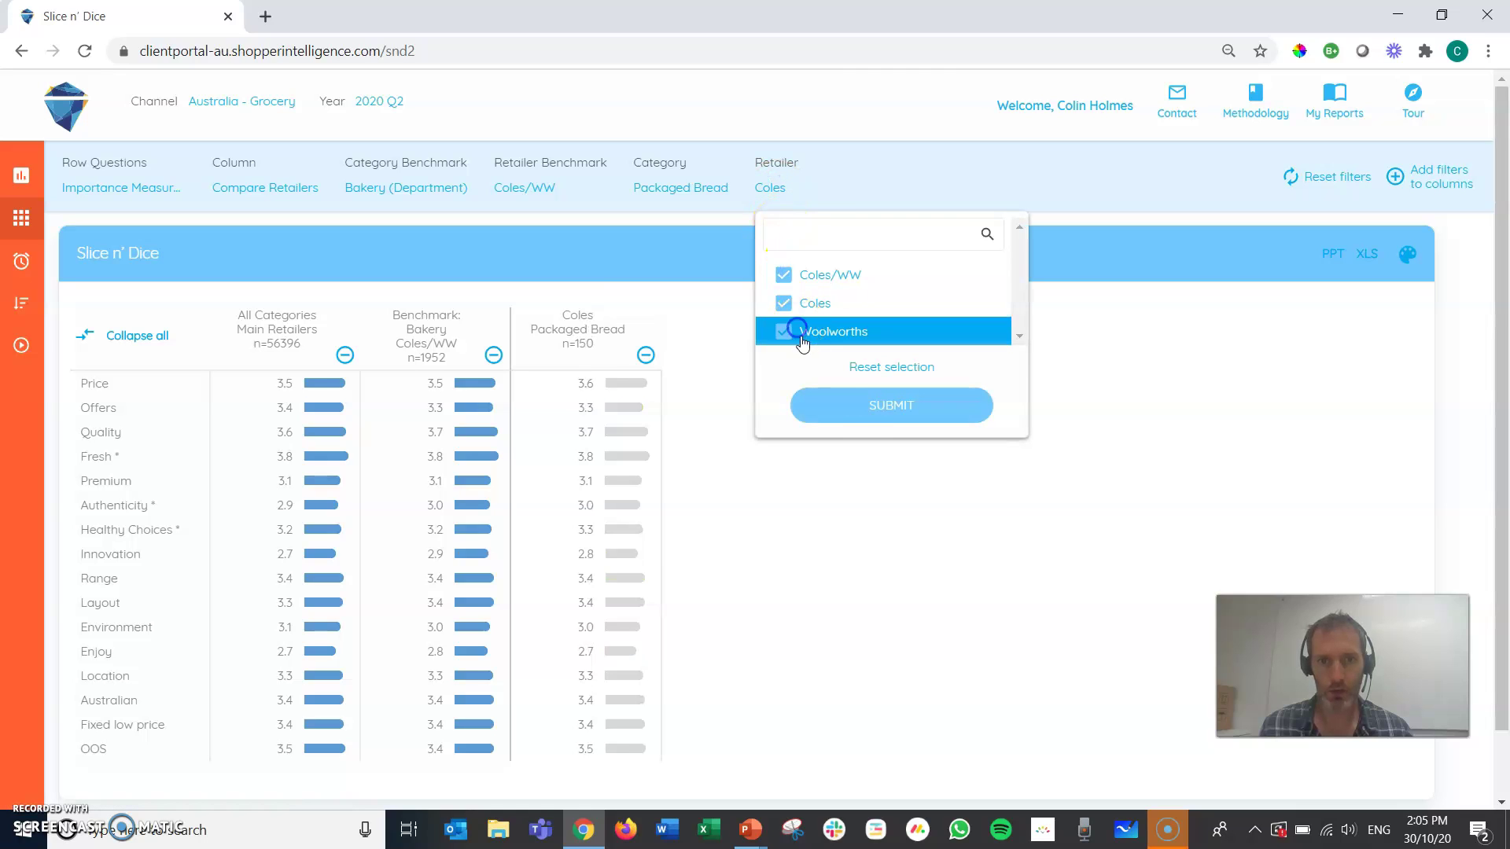
left_click(853, 406)
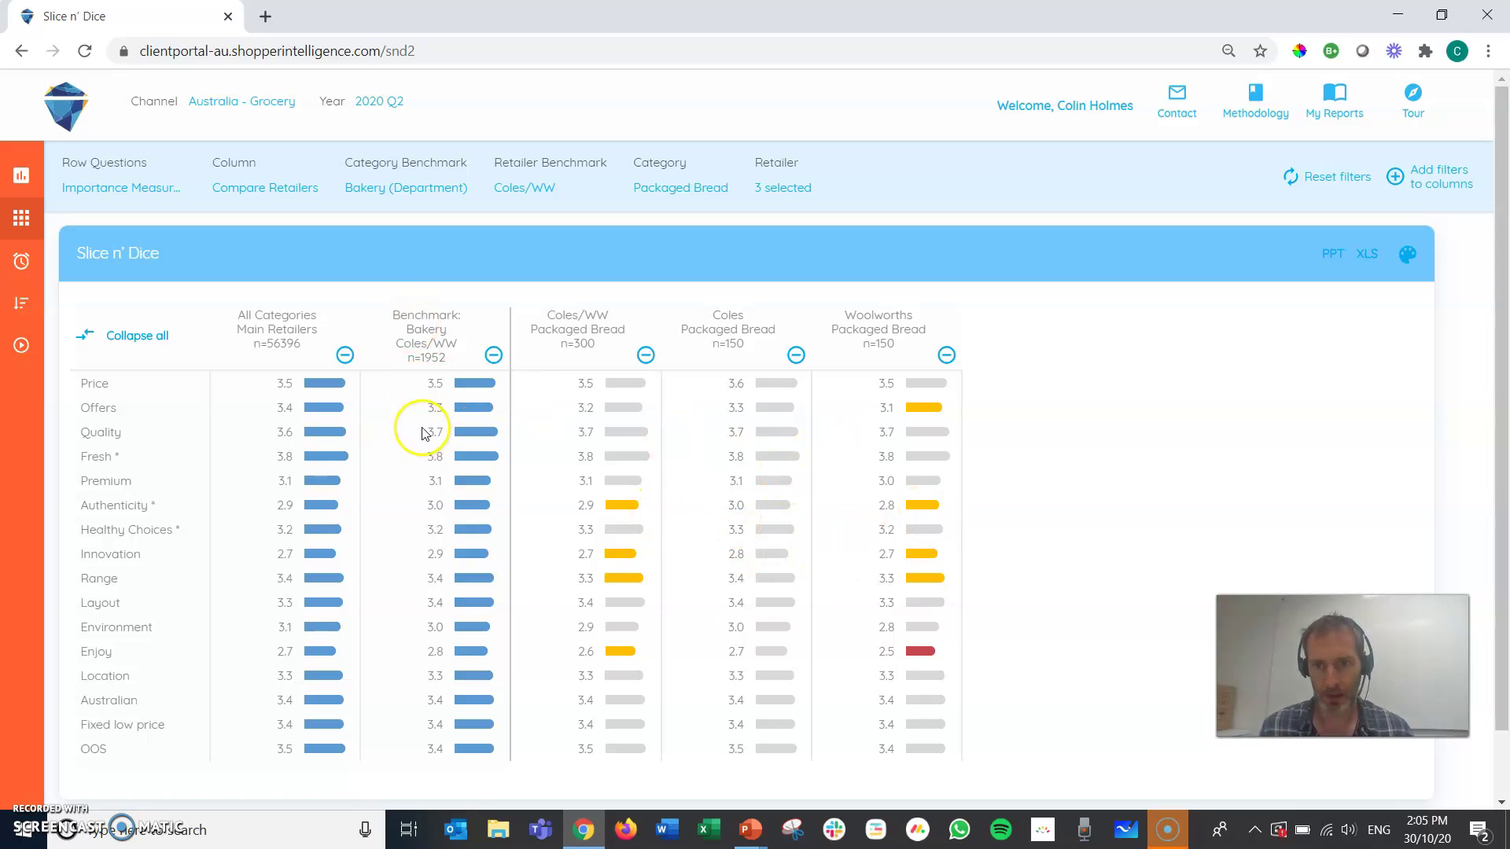
- Switch the column comparison to Compare Shoppers and split Packaged Bread shoppers by the Gender demographic
left_click(286, 189)
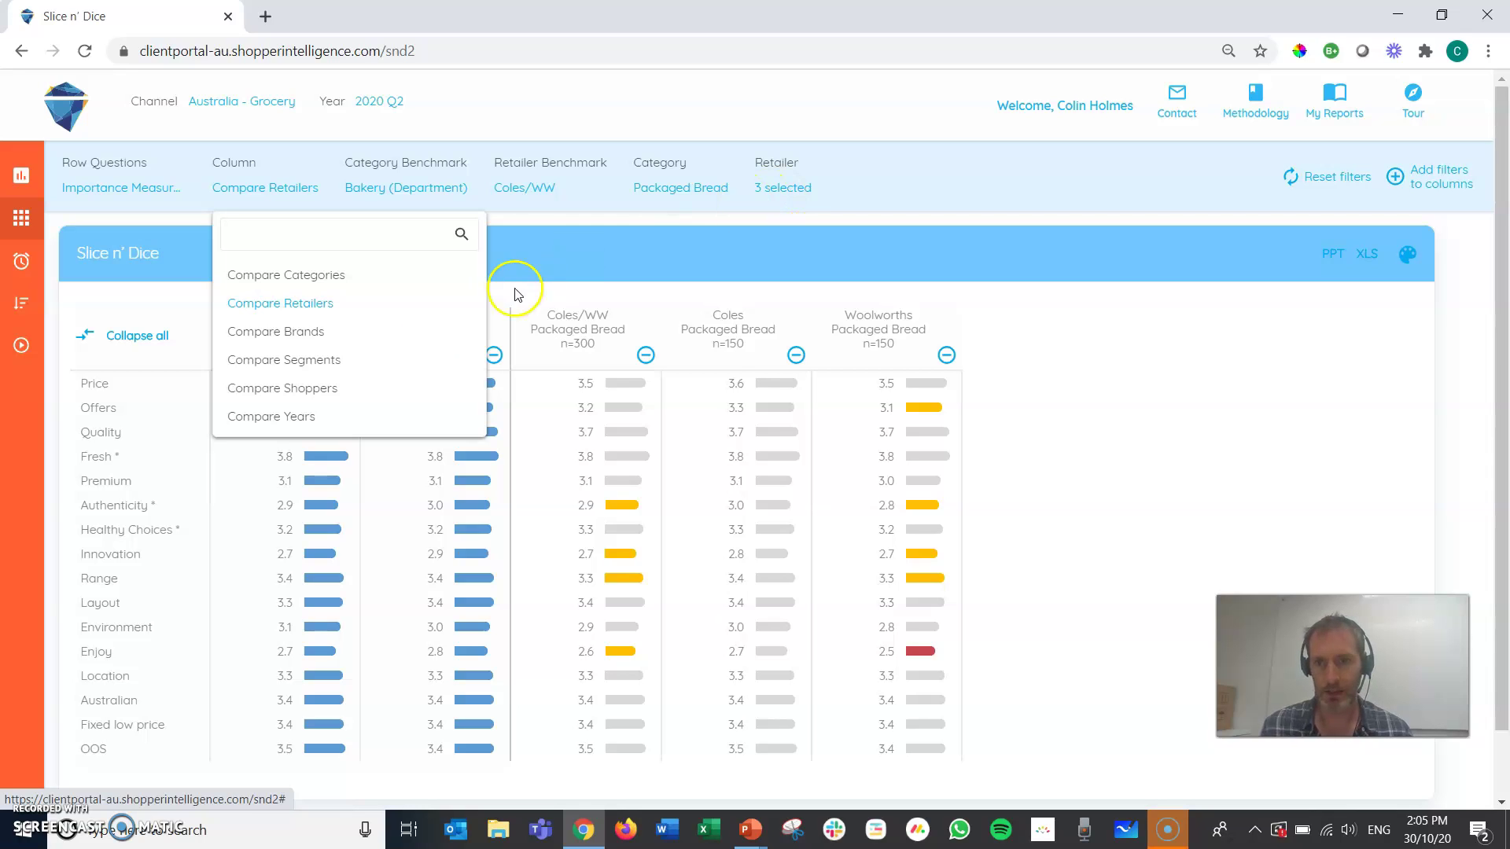
left_click(296, 395)
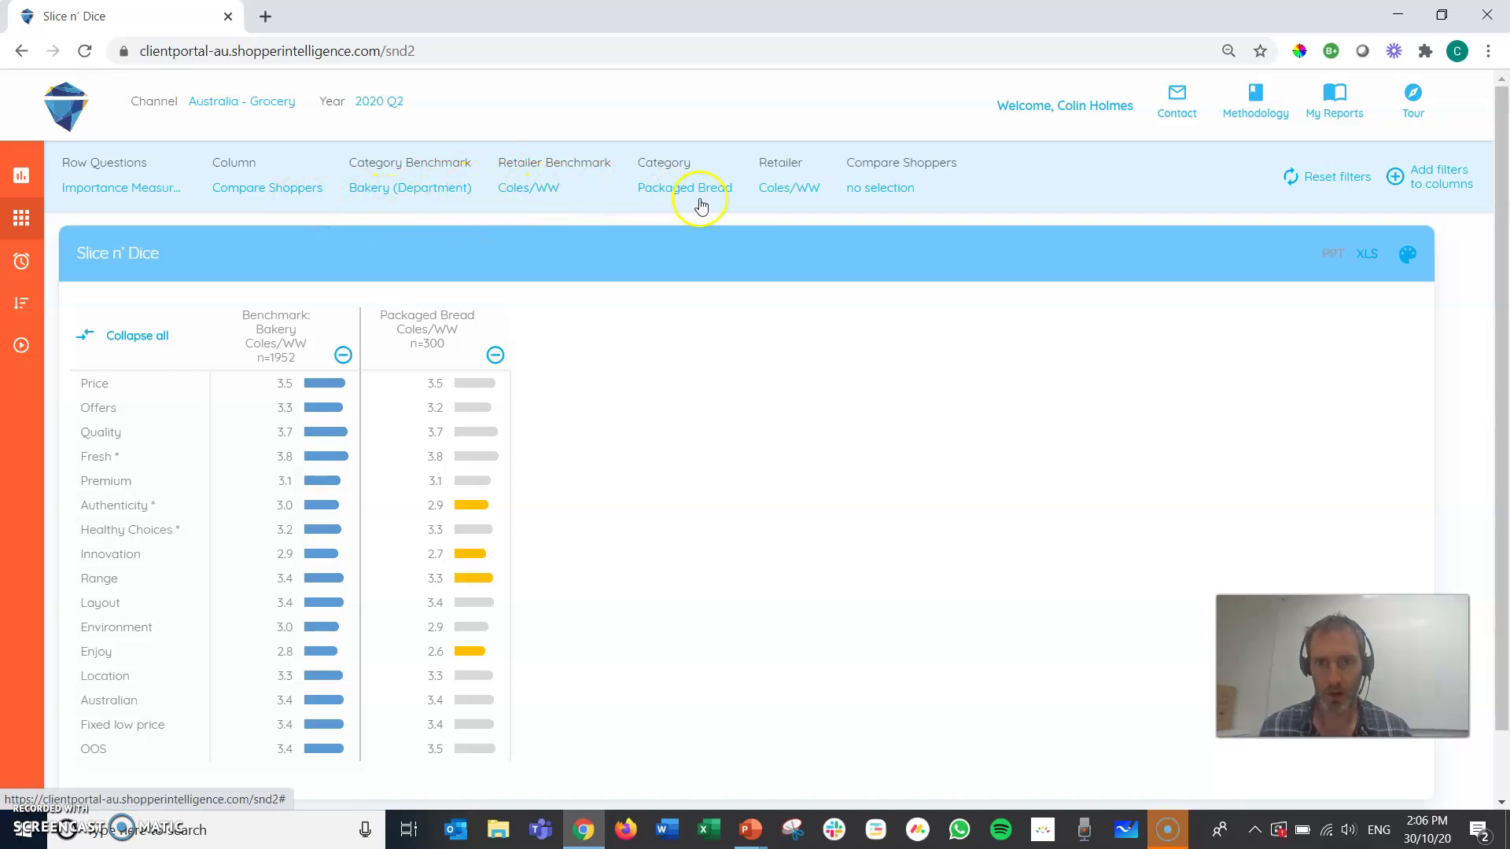
left_click(864, 197)
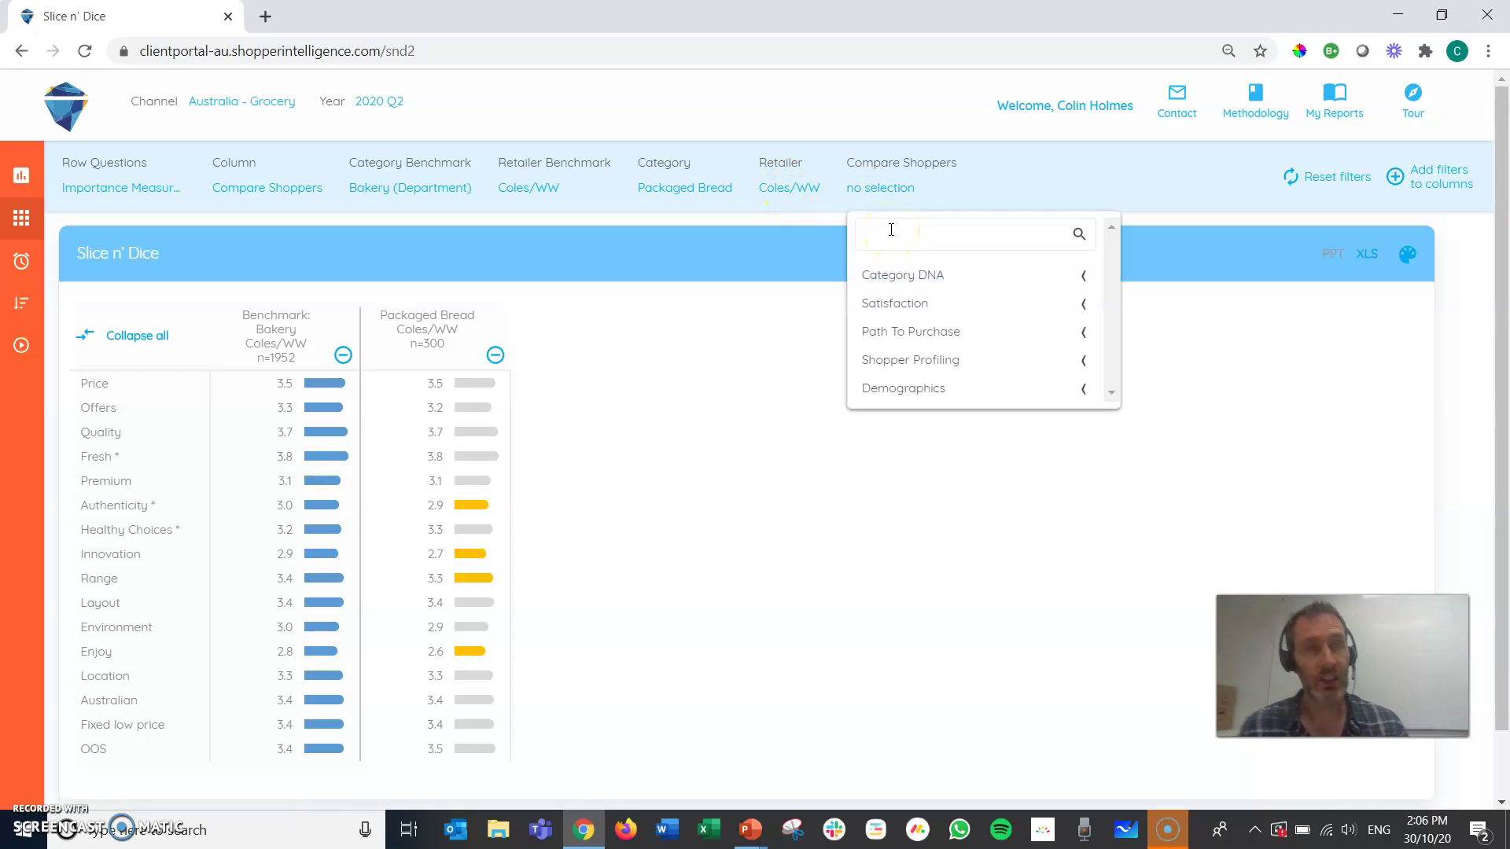
left_click(891, 393)
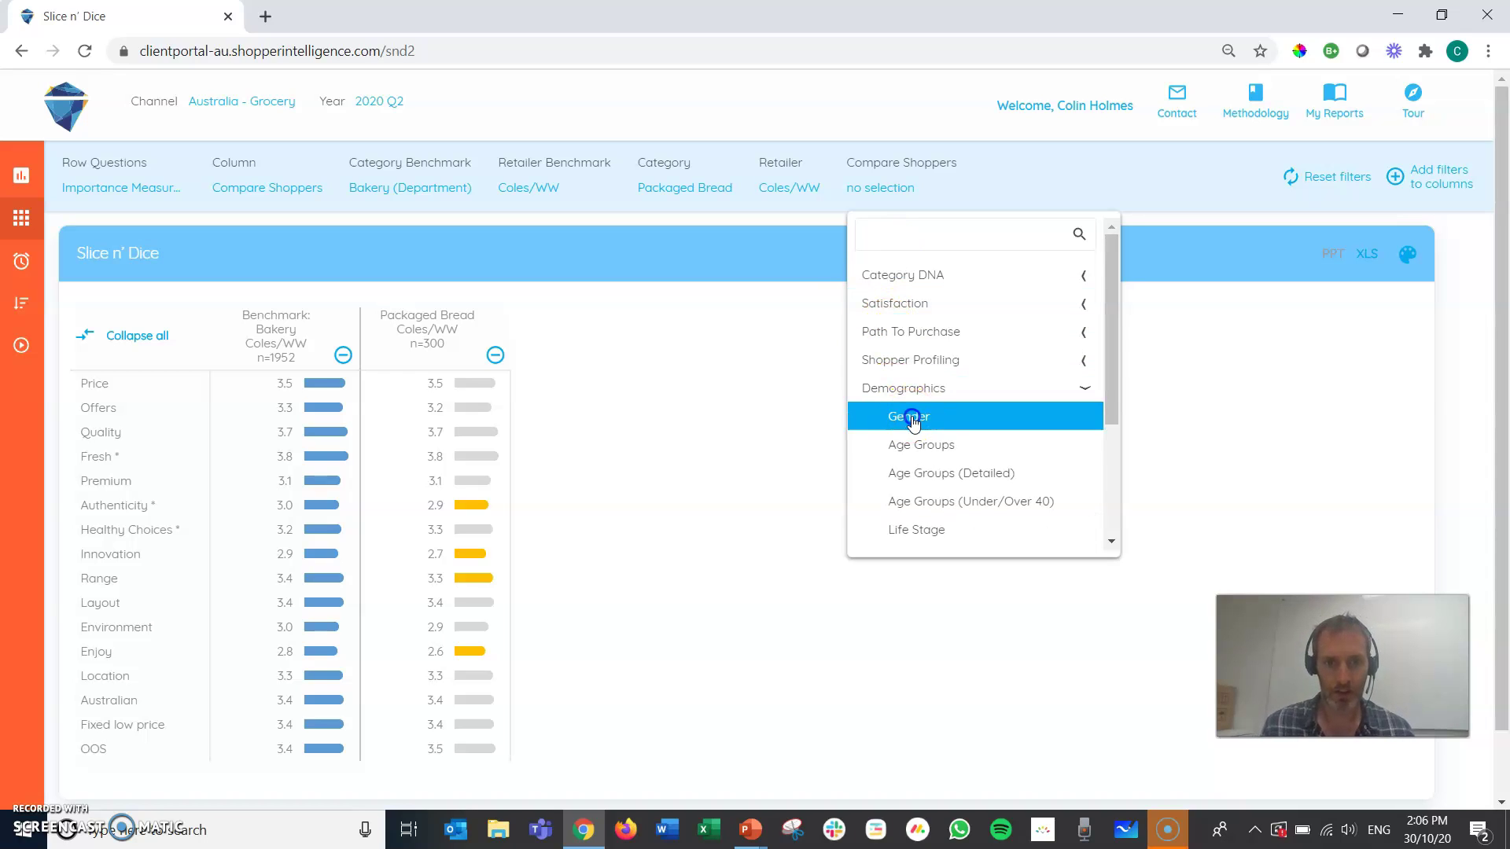
left_click(912, 418)
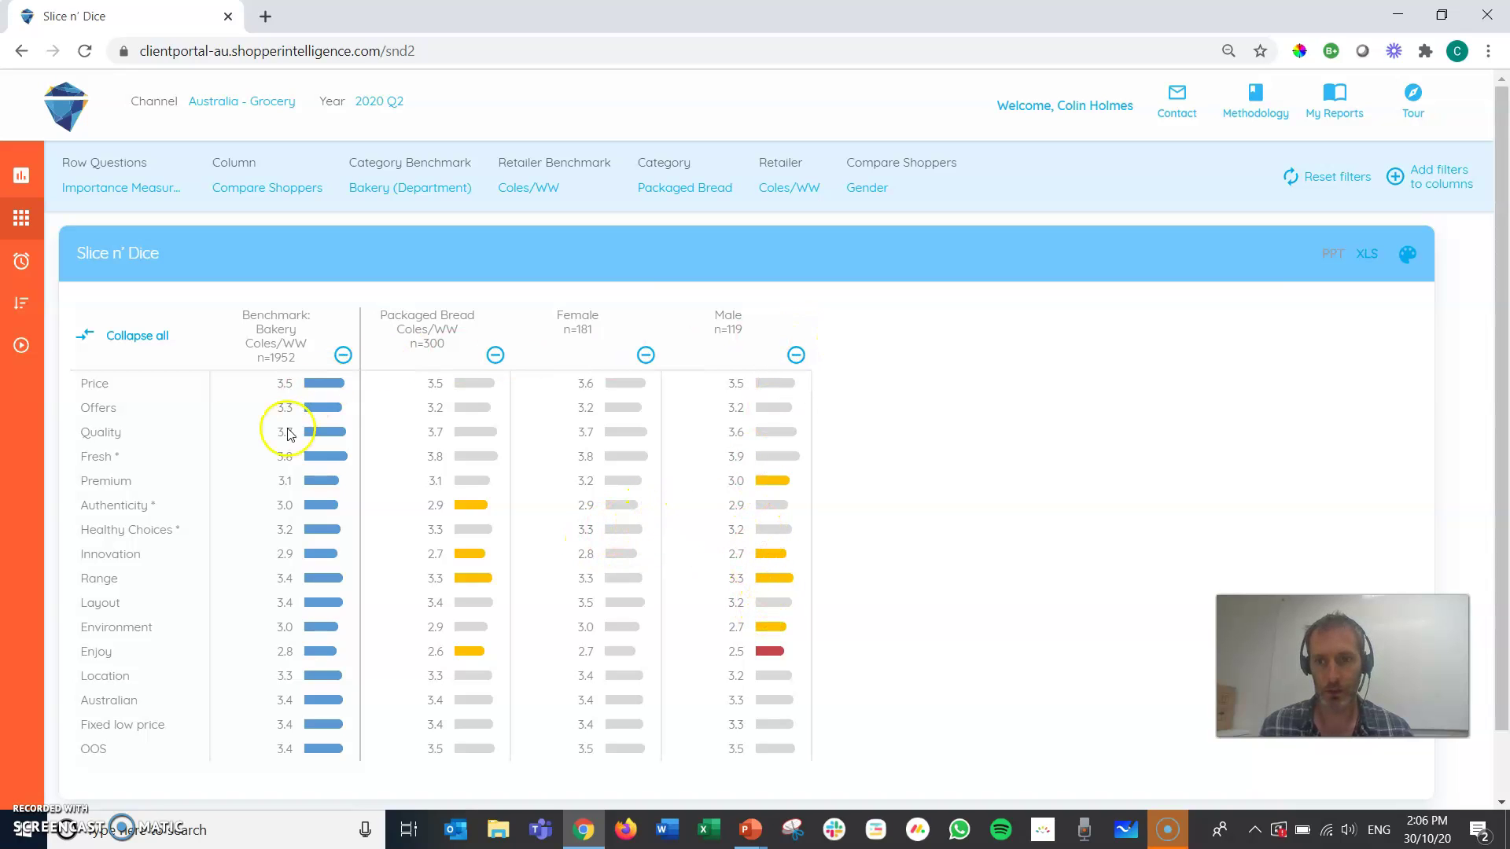
- Change the shopper comparison to Grab&Go/Browse - Intended from the Category DNA questions
left_click(873, 190)
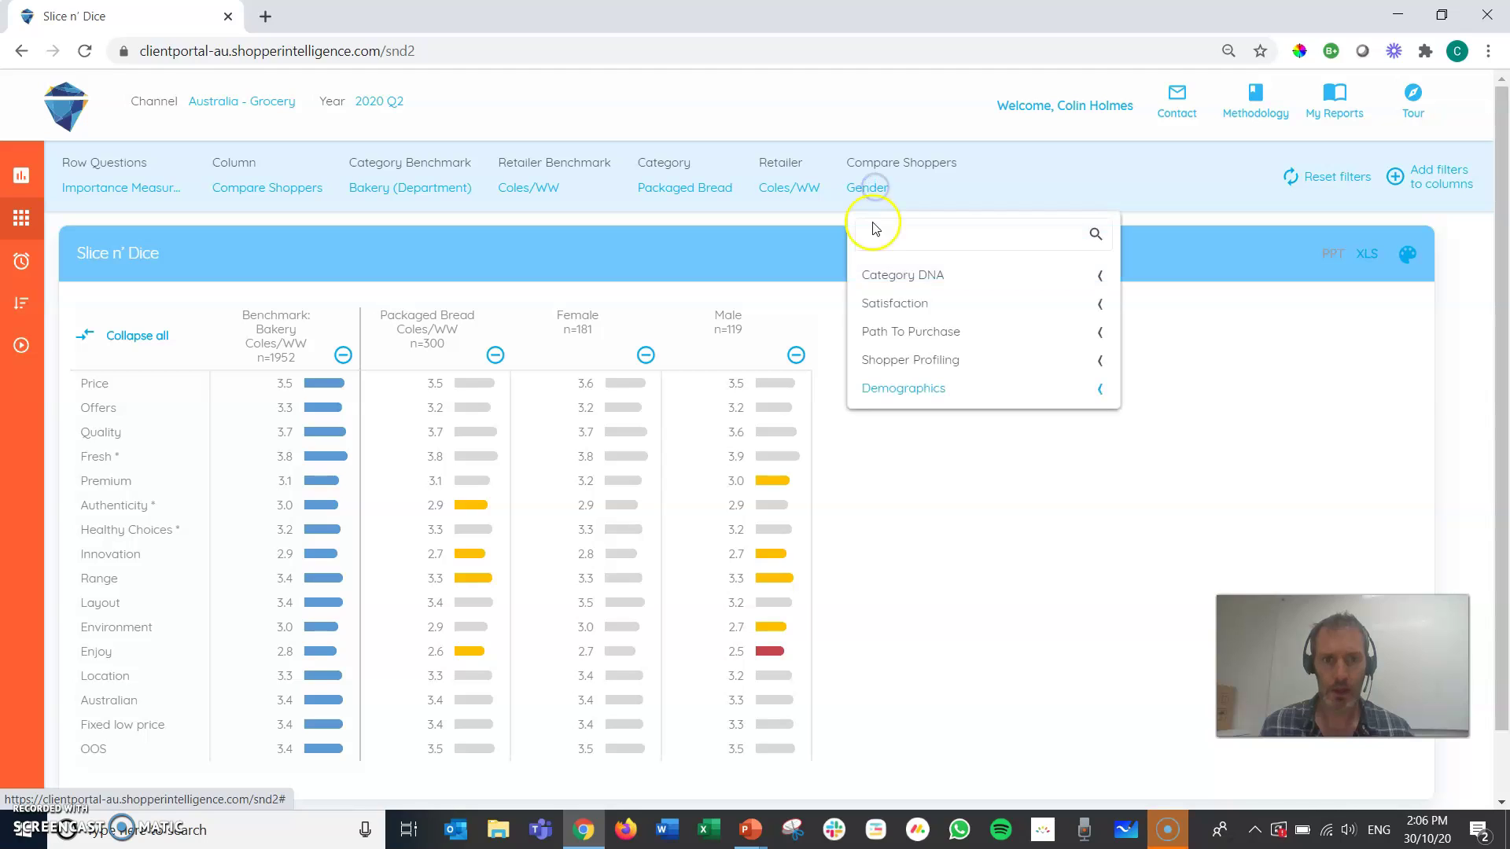
left_click(886, 277)
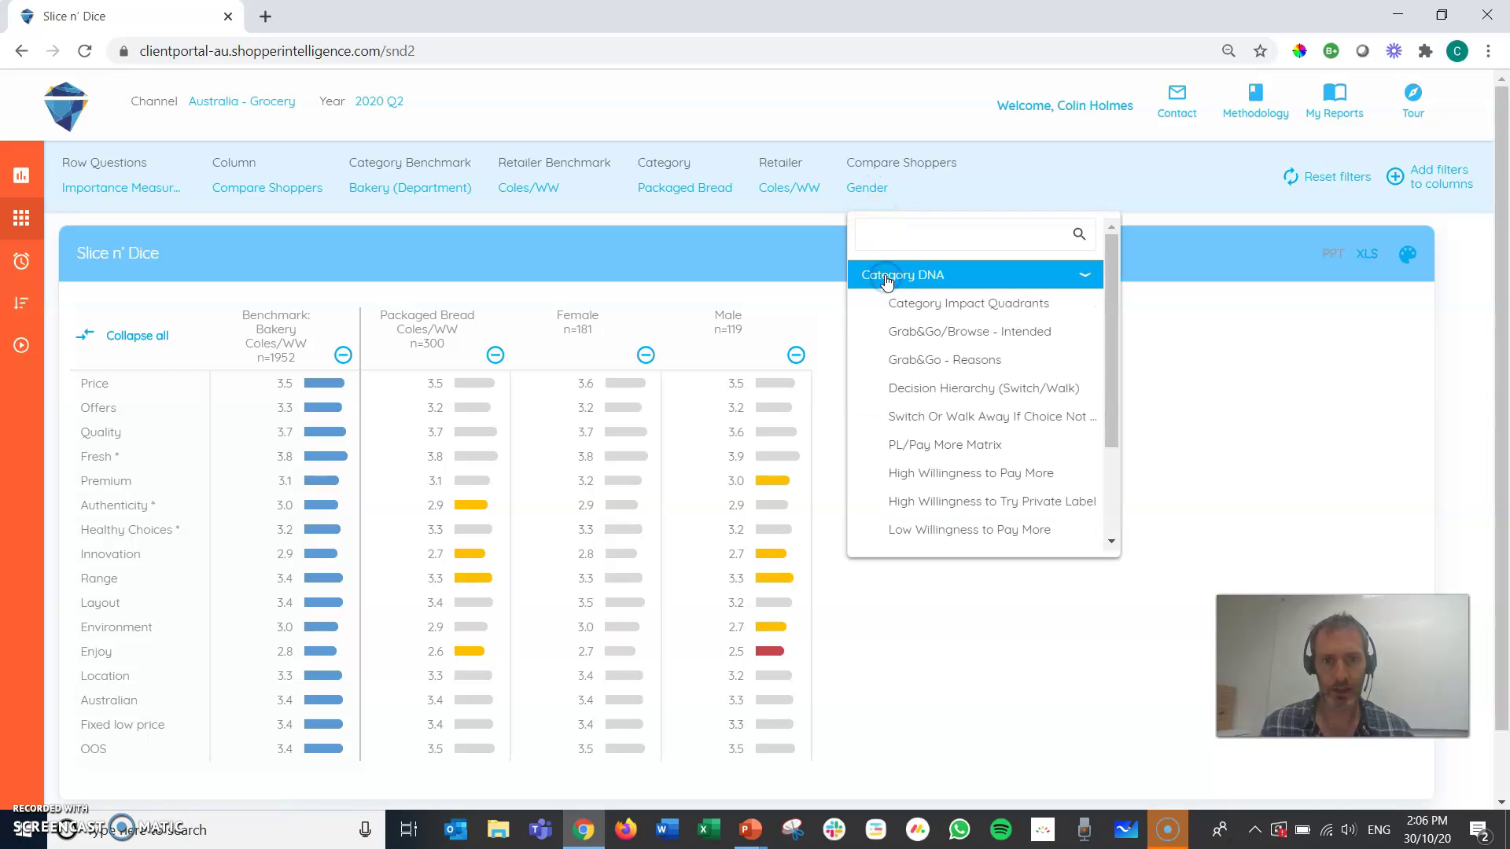
left_click(906, 333)
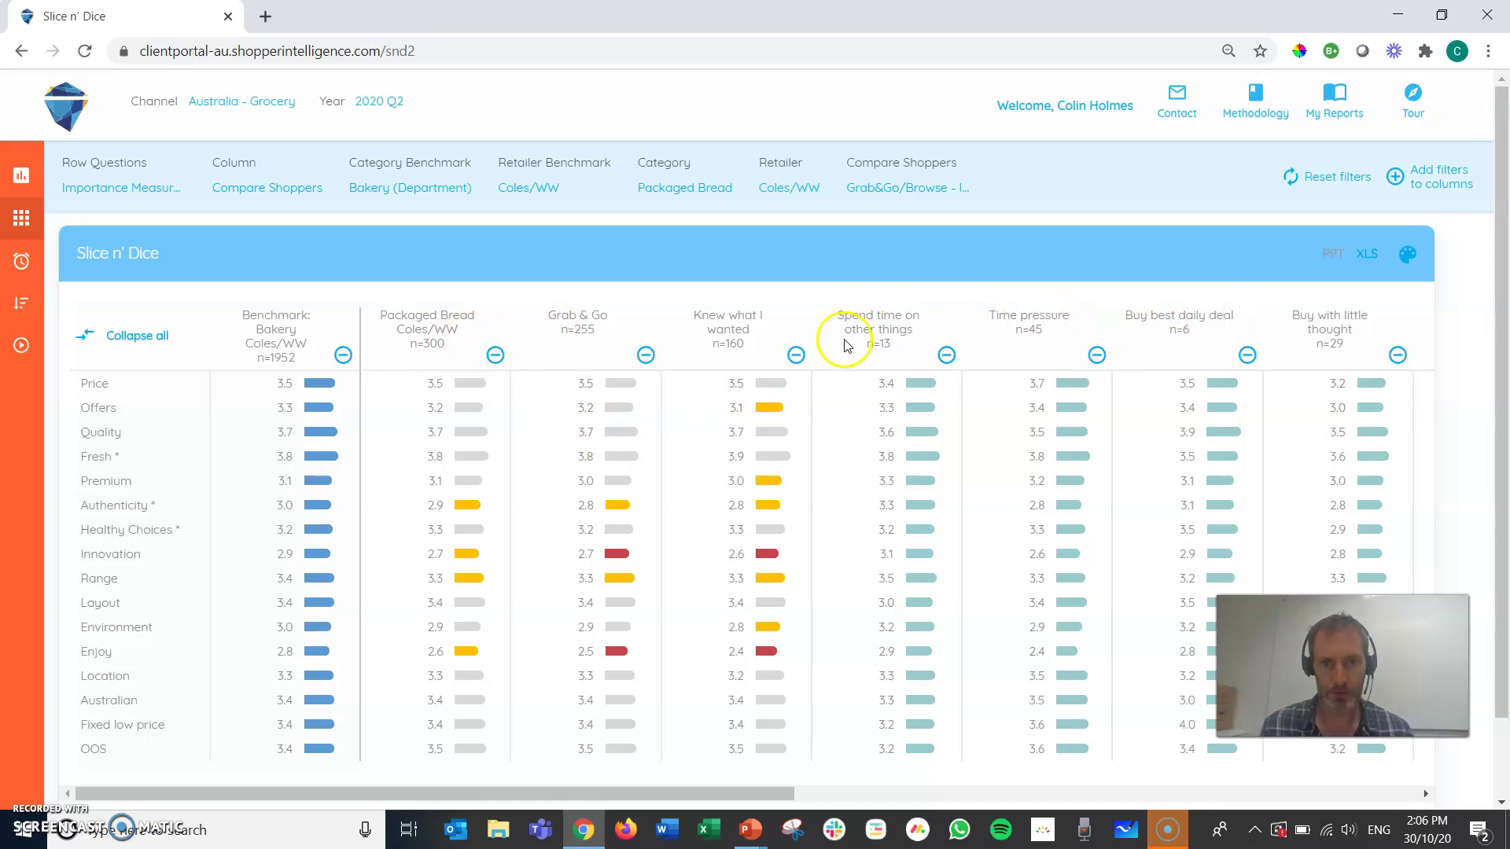
- Change the shopper comparison to Planned/Unplanned from the Path To Purchase questions
left_click(910, 190)
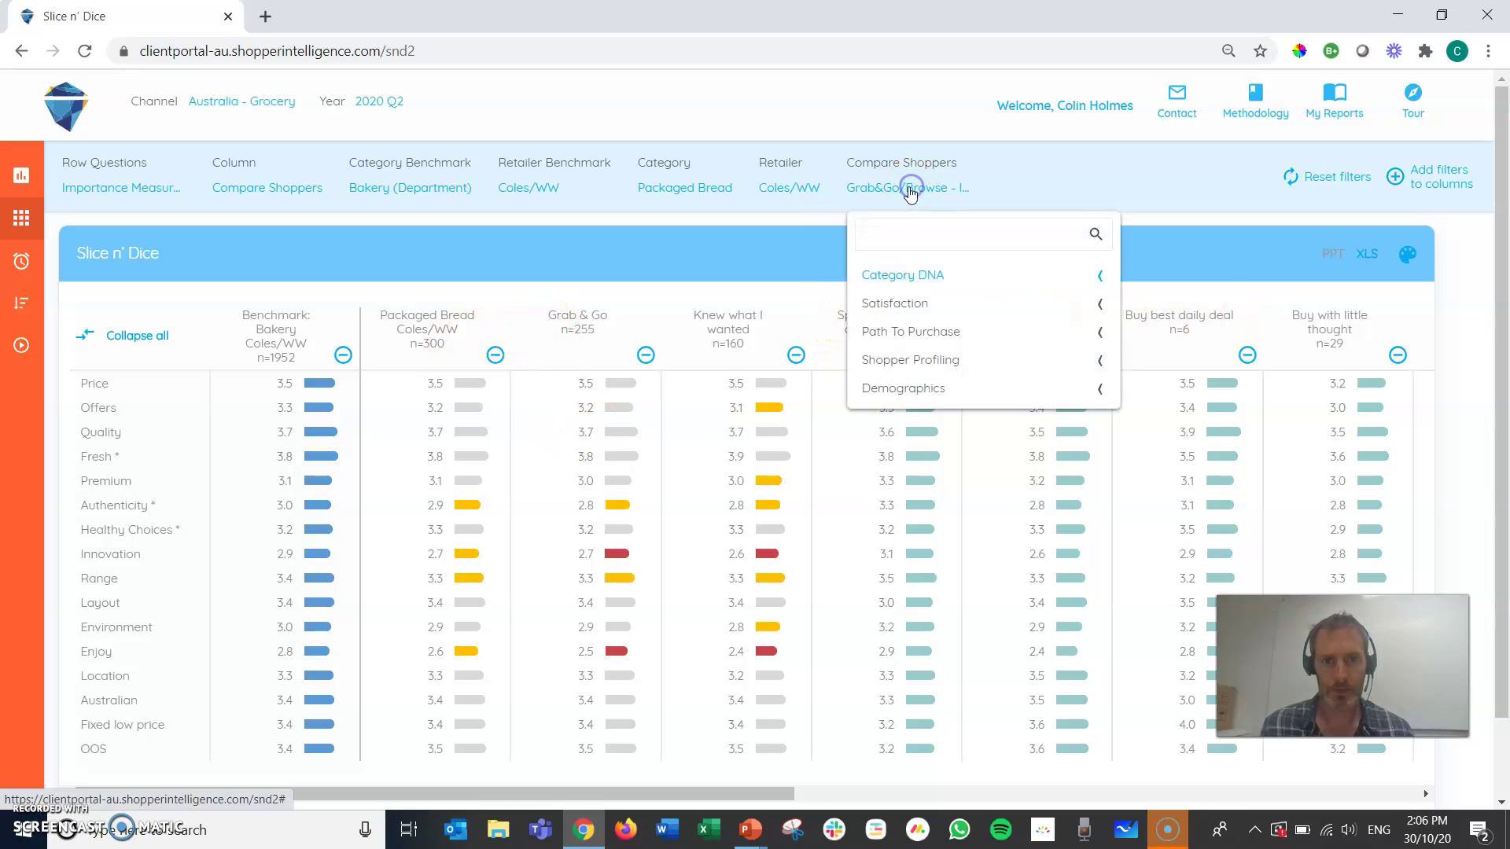
left_click(916, 332)
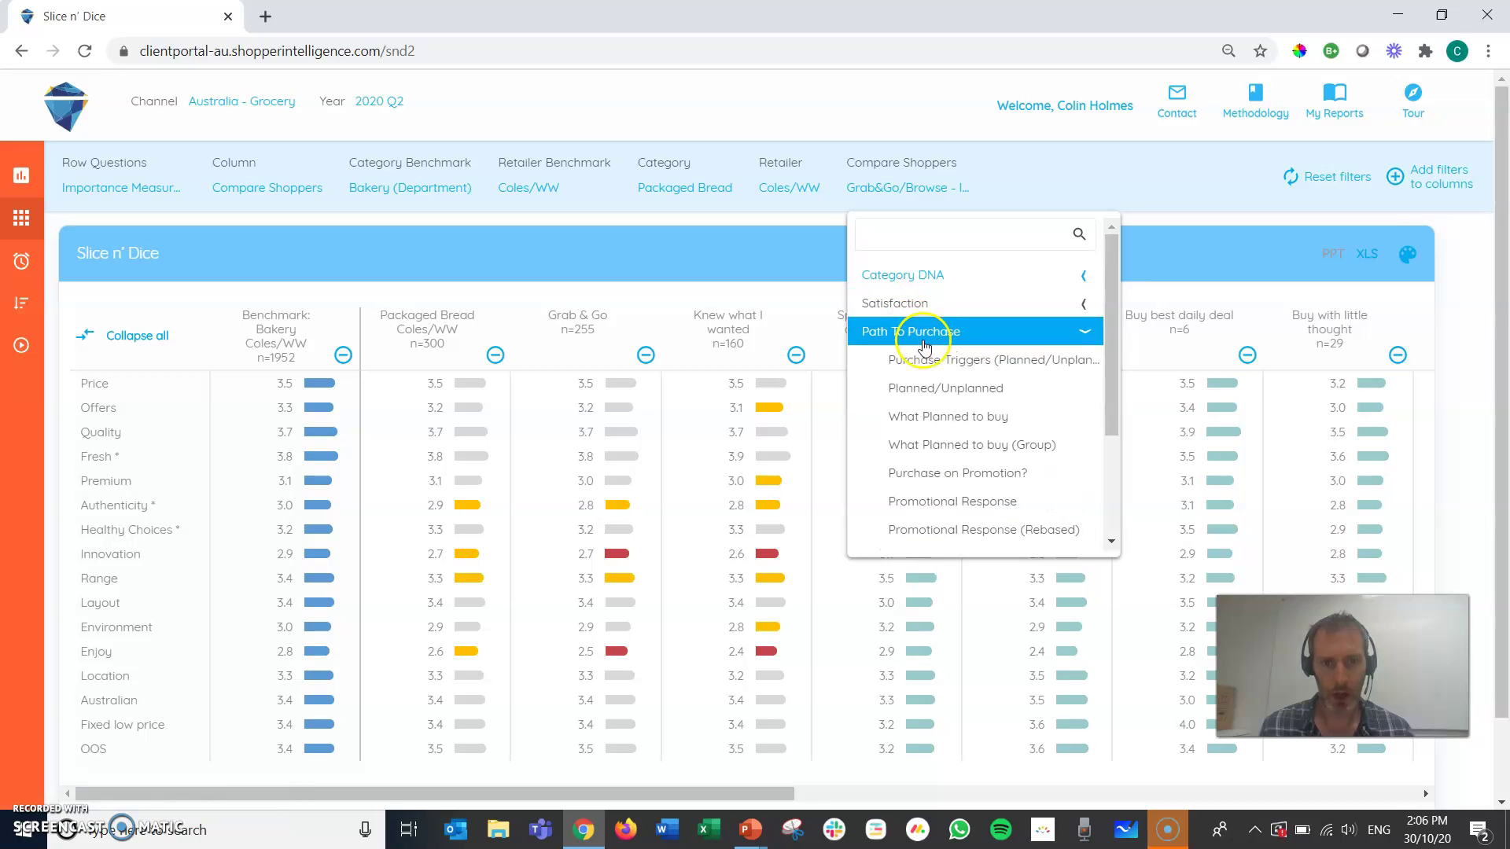
left_click(946, 387)
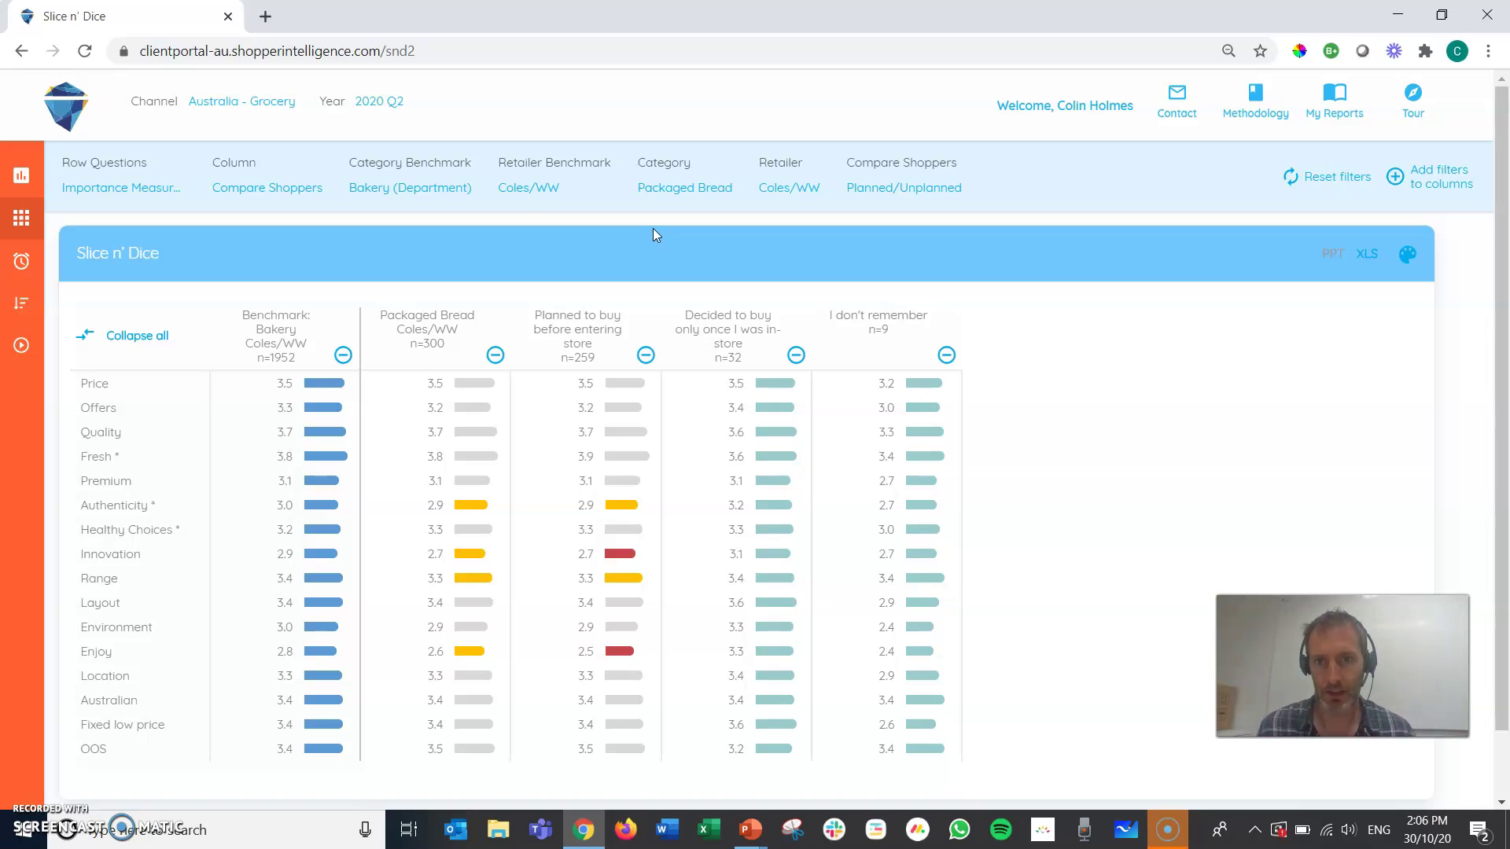
- Switch the column comparison to Compare Years and add 2019 alongside 20202
left_click(286, 191)
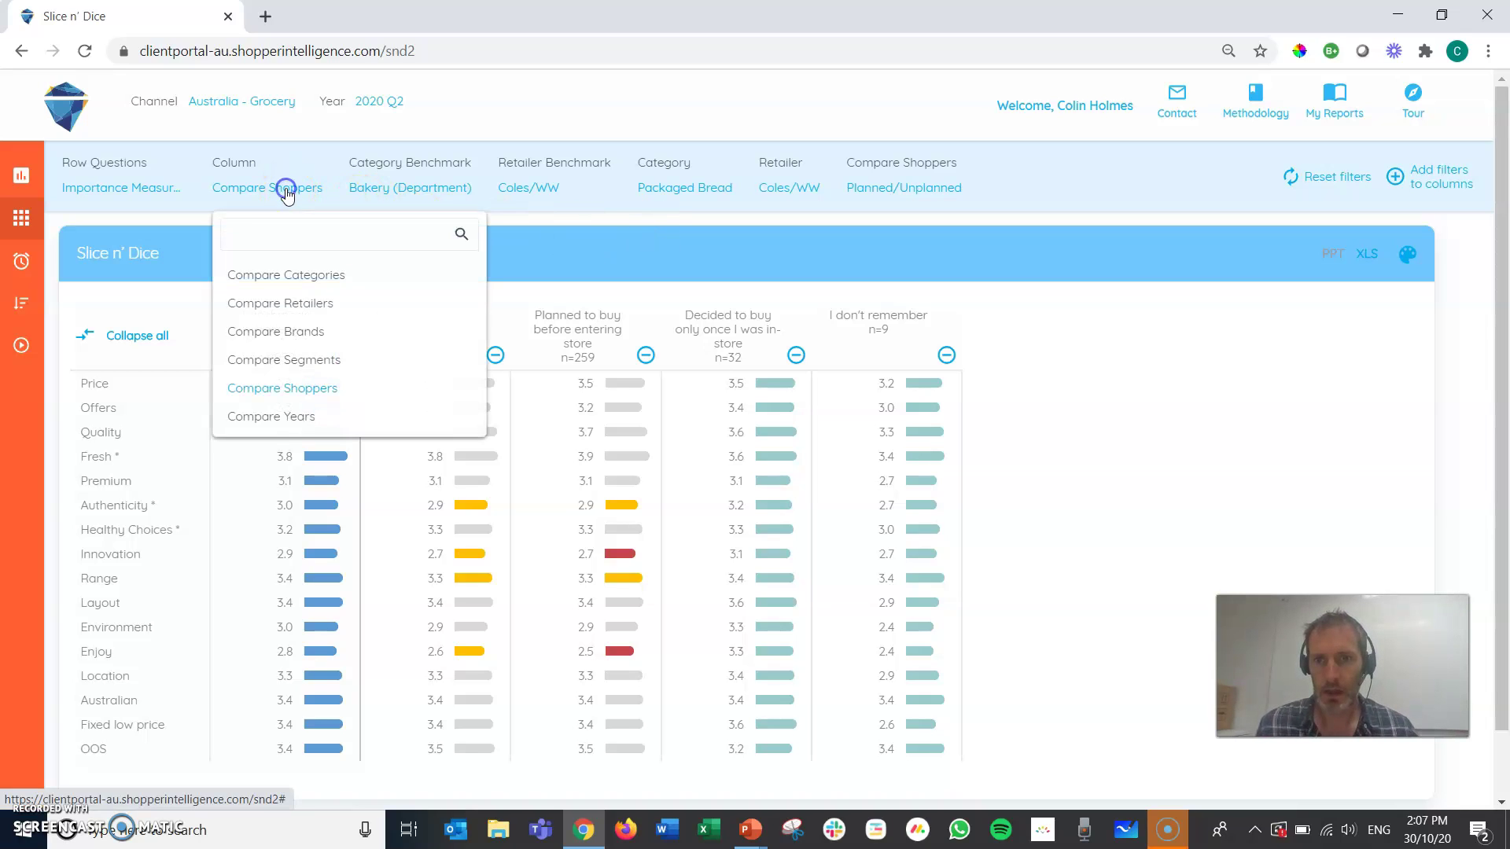
left_click(277, 417)
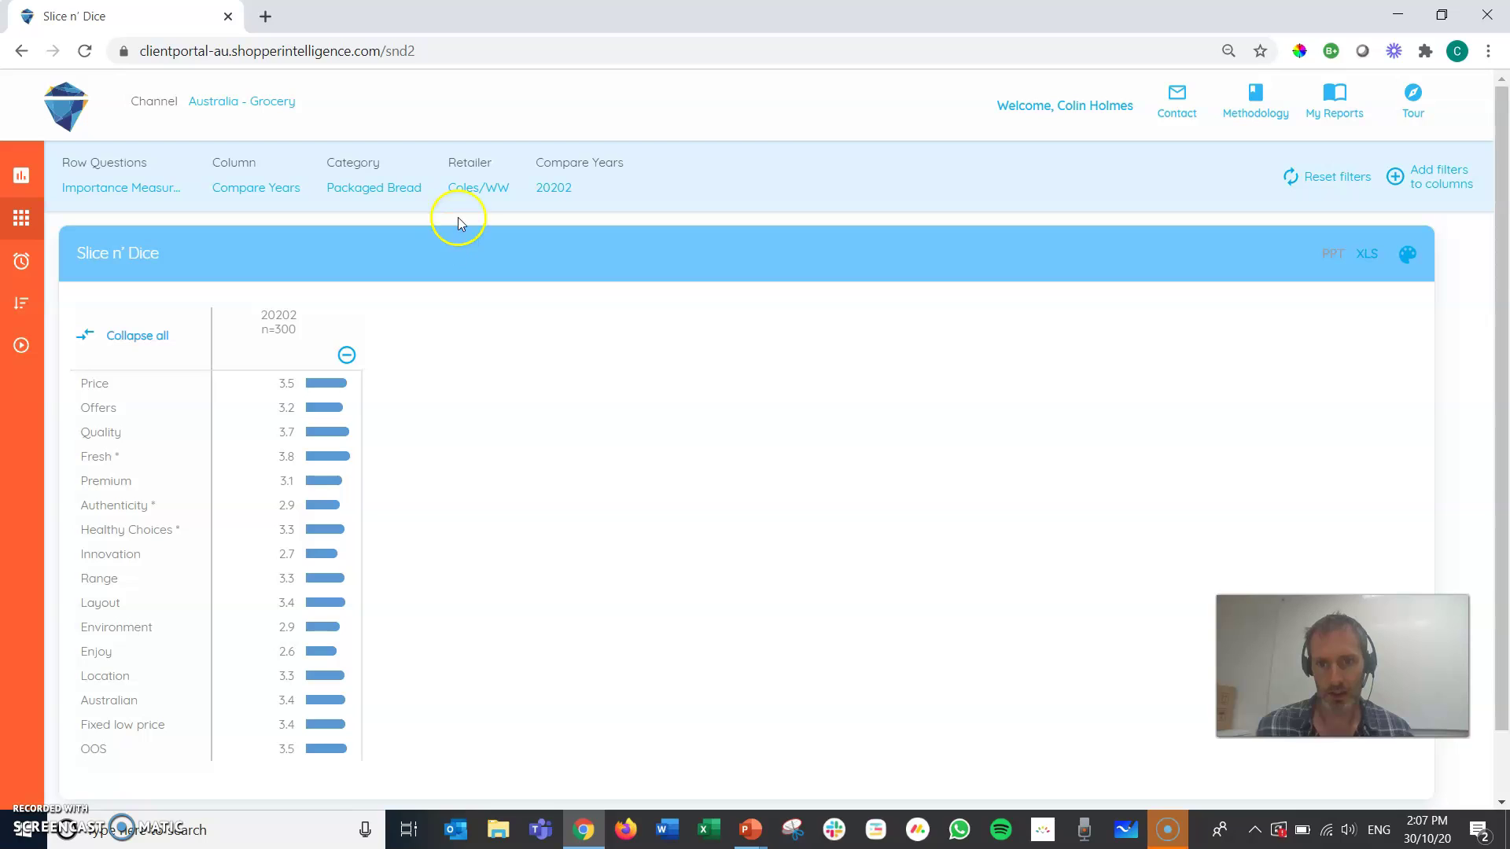
left_click(552, 187)
left_click(565, 275)
left_click(672, 378)
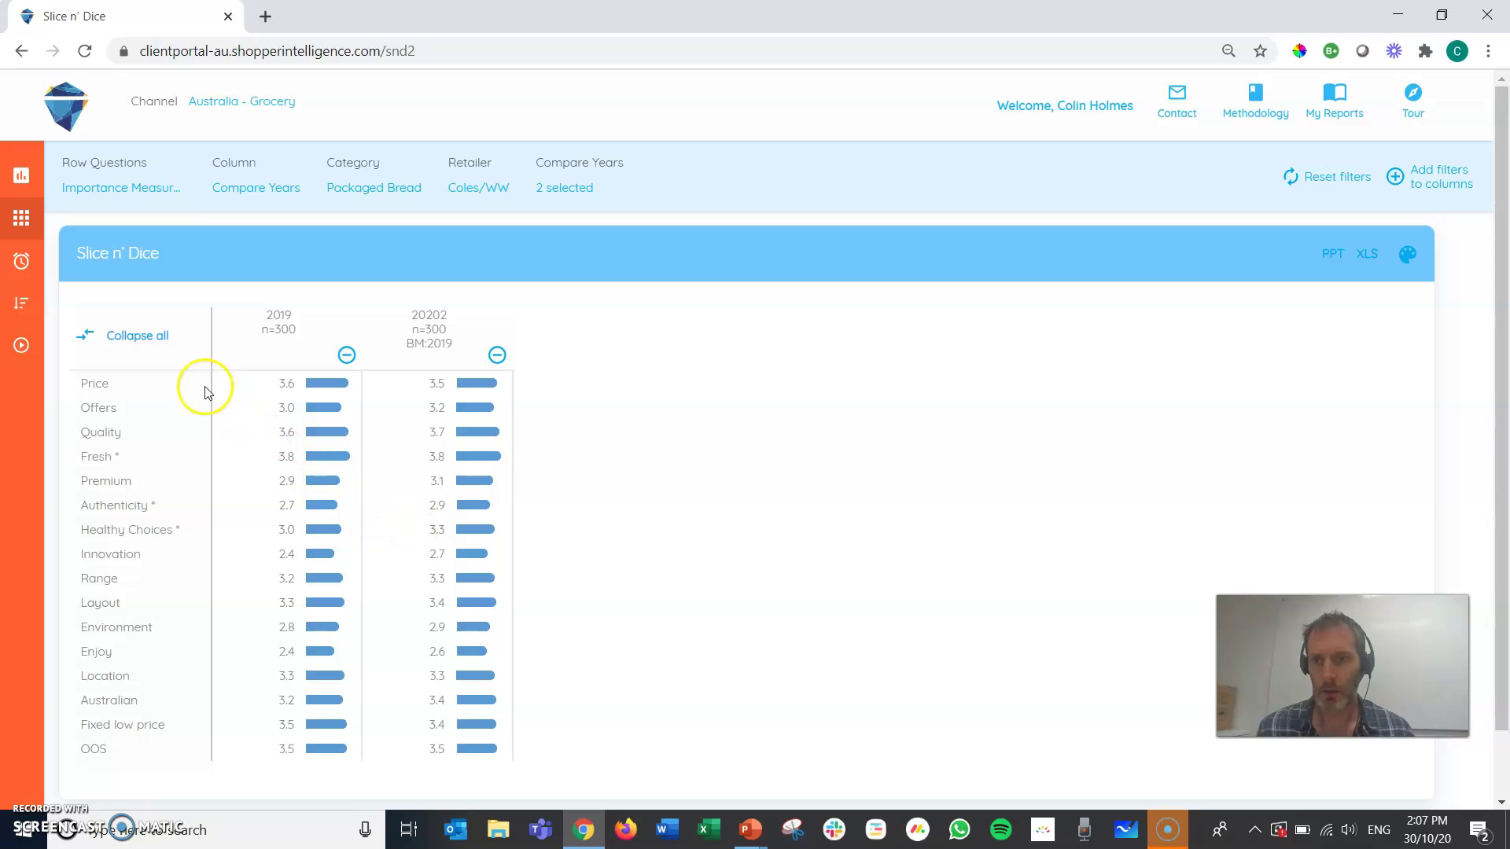
- Set the row question to Planned/Unplanned from Path To Purchase and switch the column comparison to Compare Retailers
left_click(144, 187)
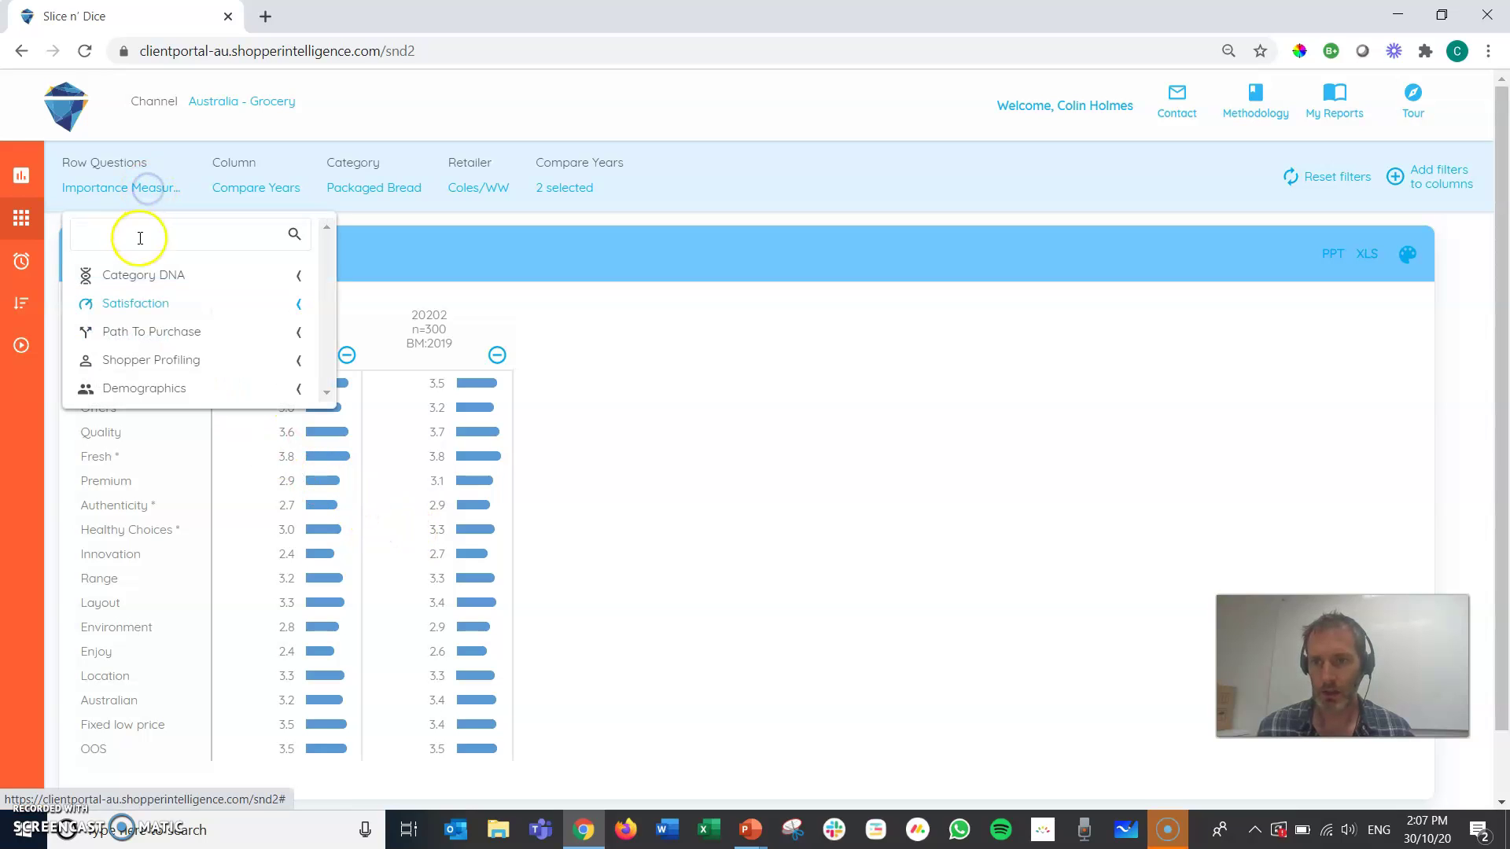
left_click(139, 338)
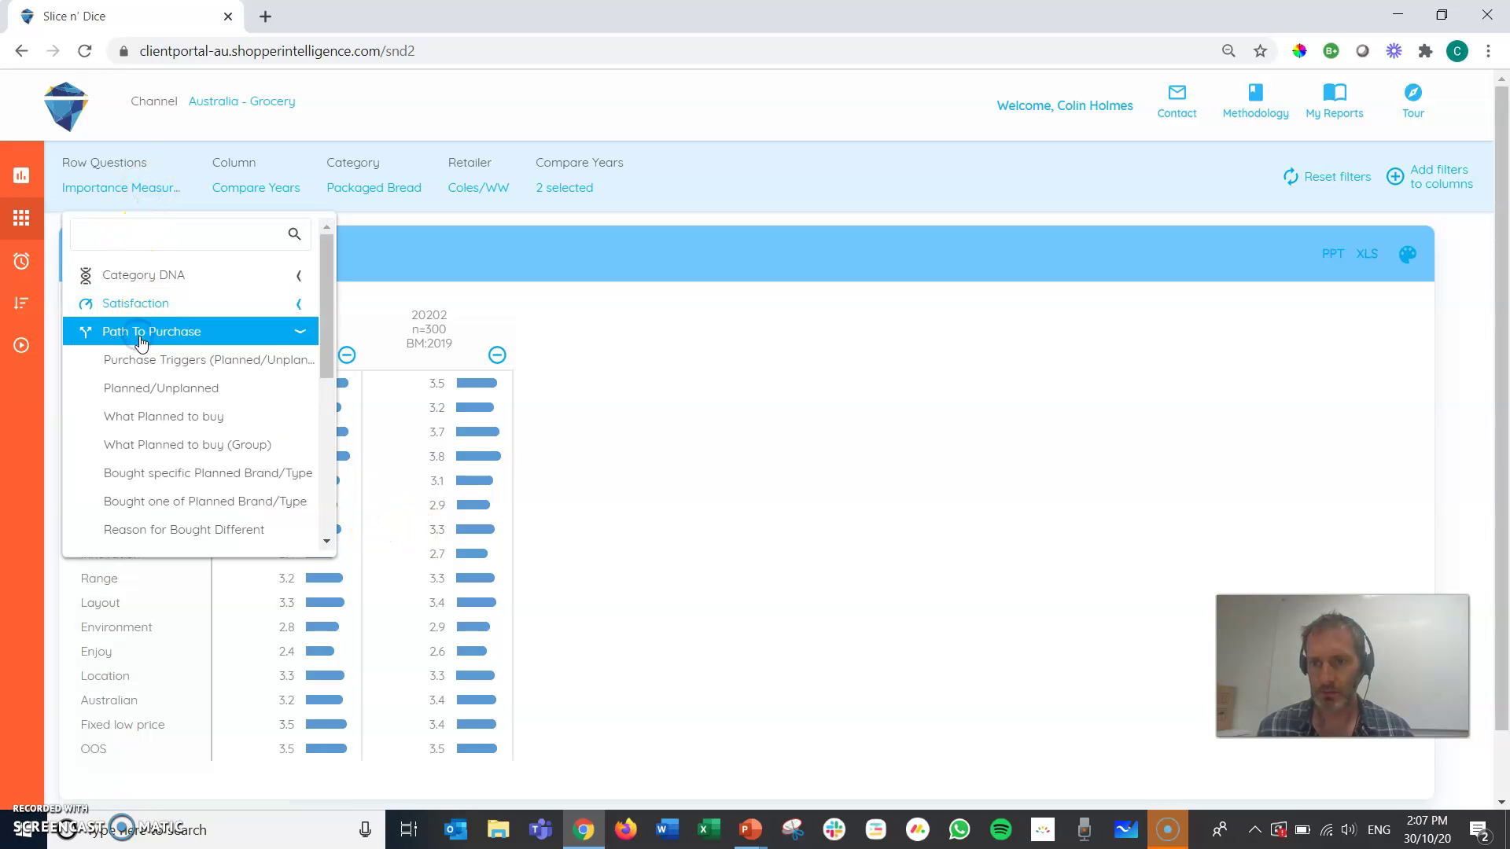
left_click(154, 390)
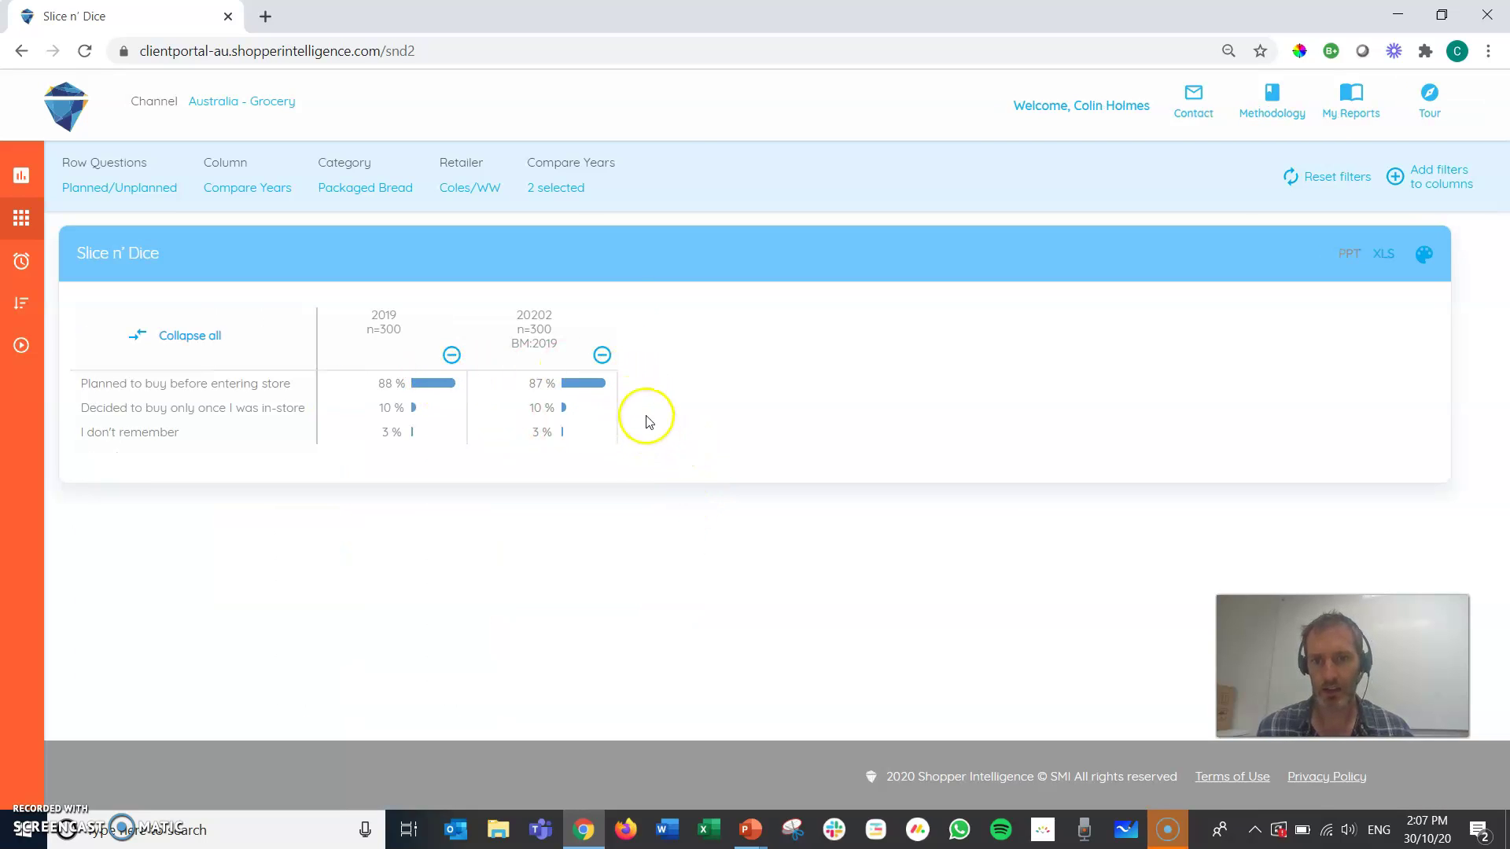
left_click(235, 191)
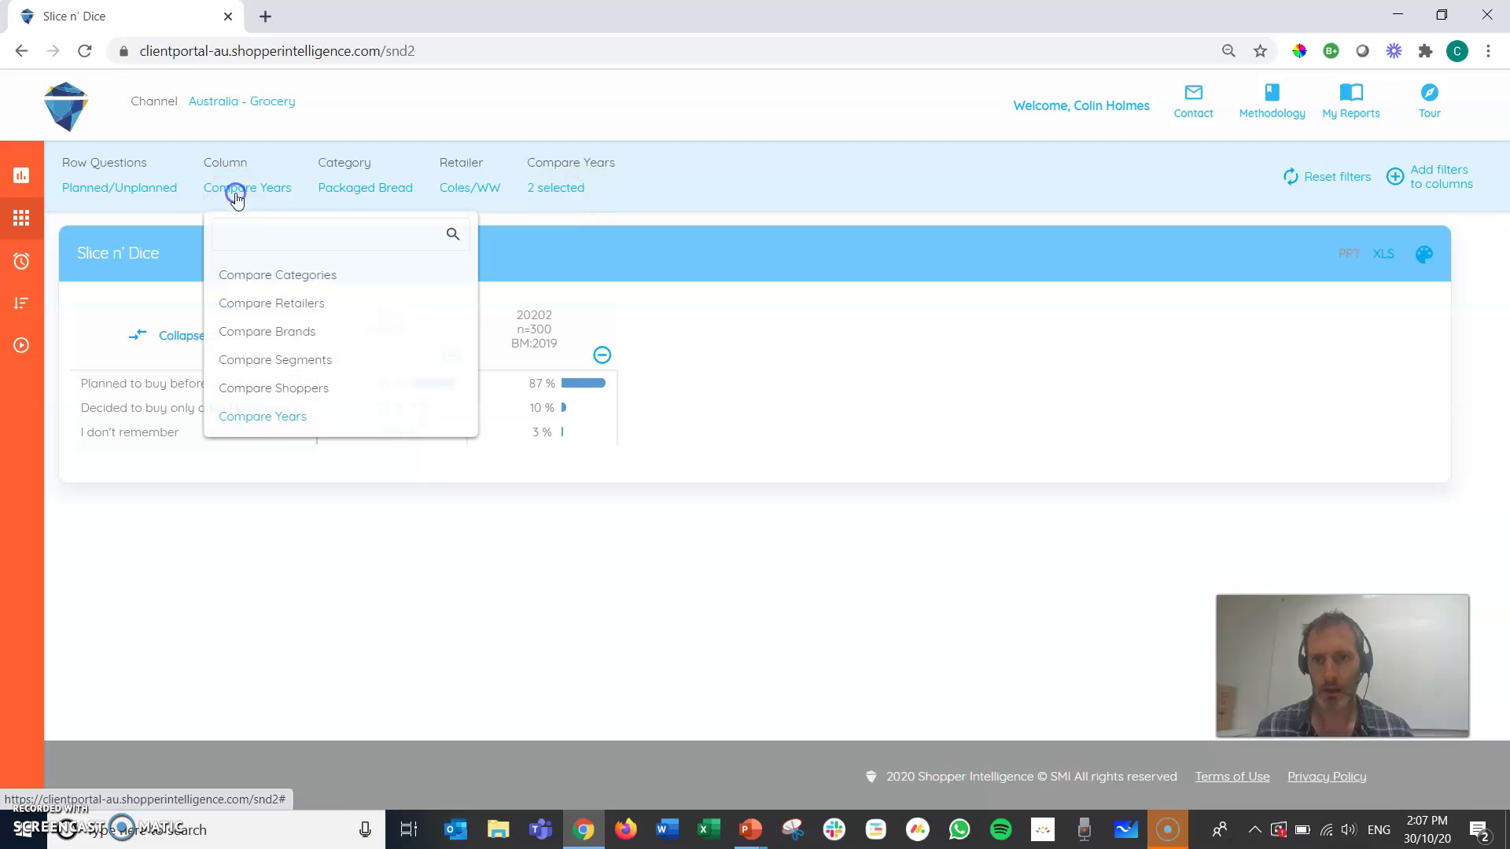
left_click(265, 304)
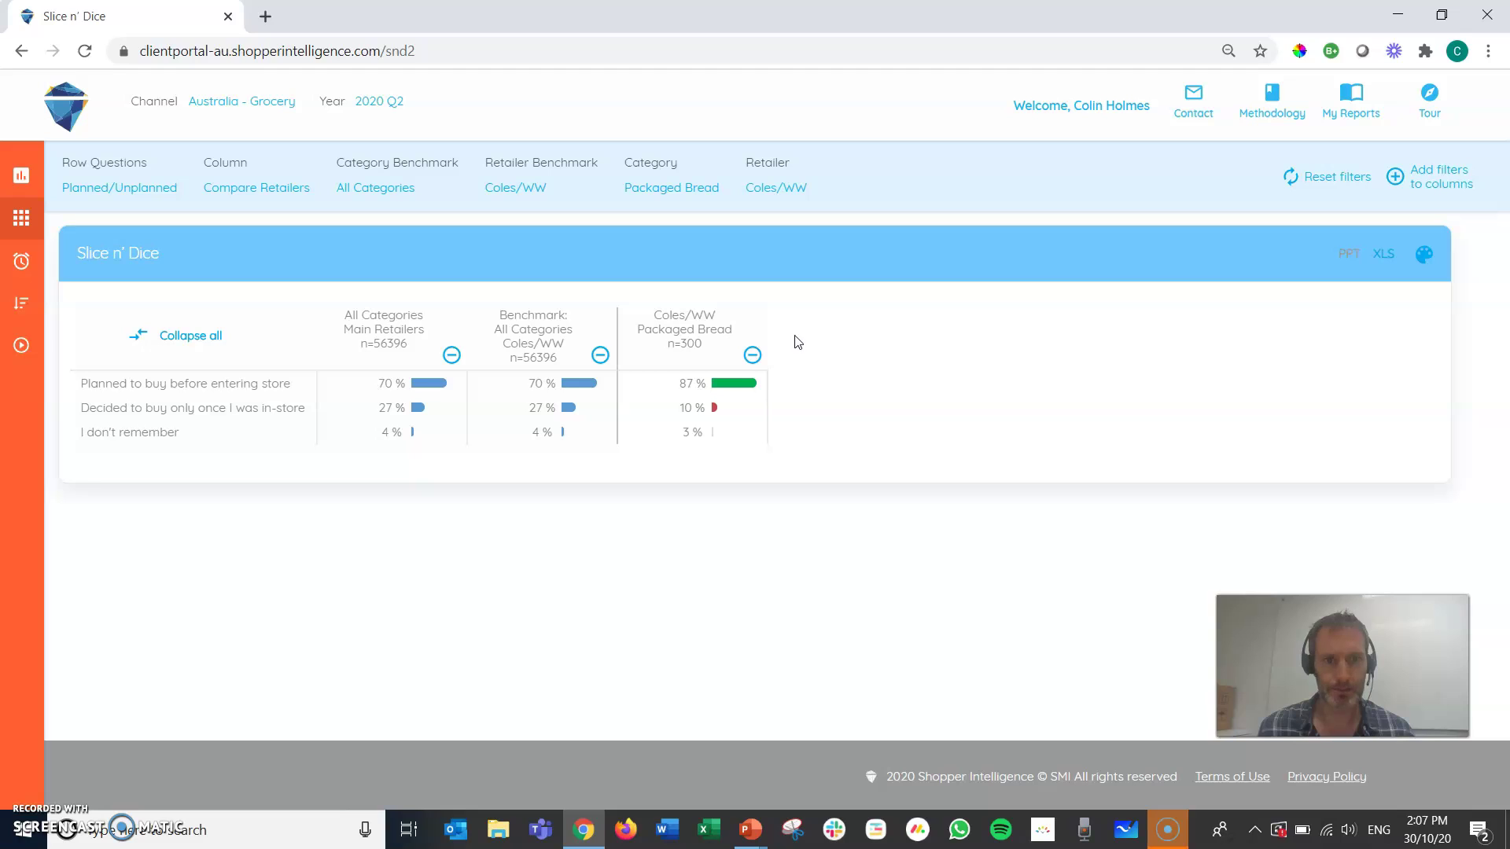
- Look at the table's benchmark colour legend and its PPT and XLS download options
left_click(1426, 256)
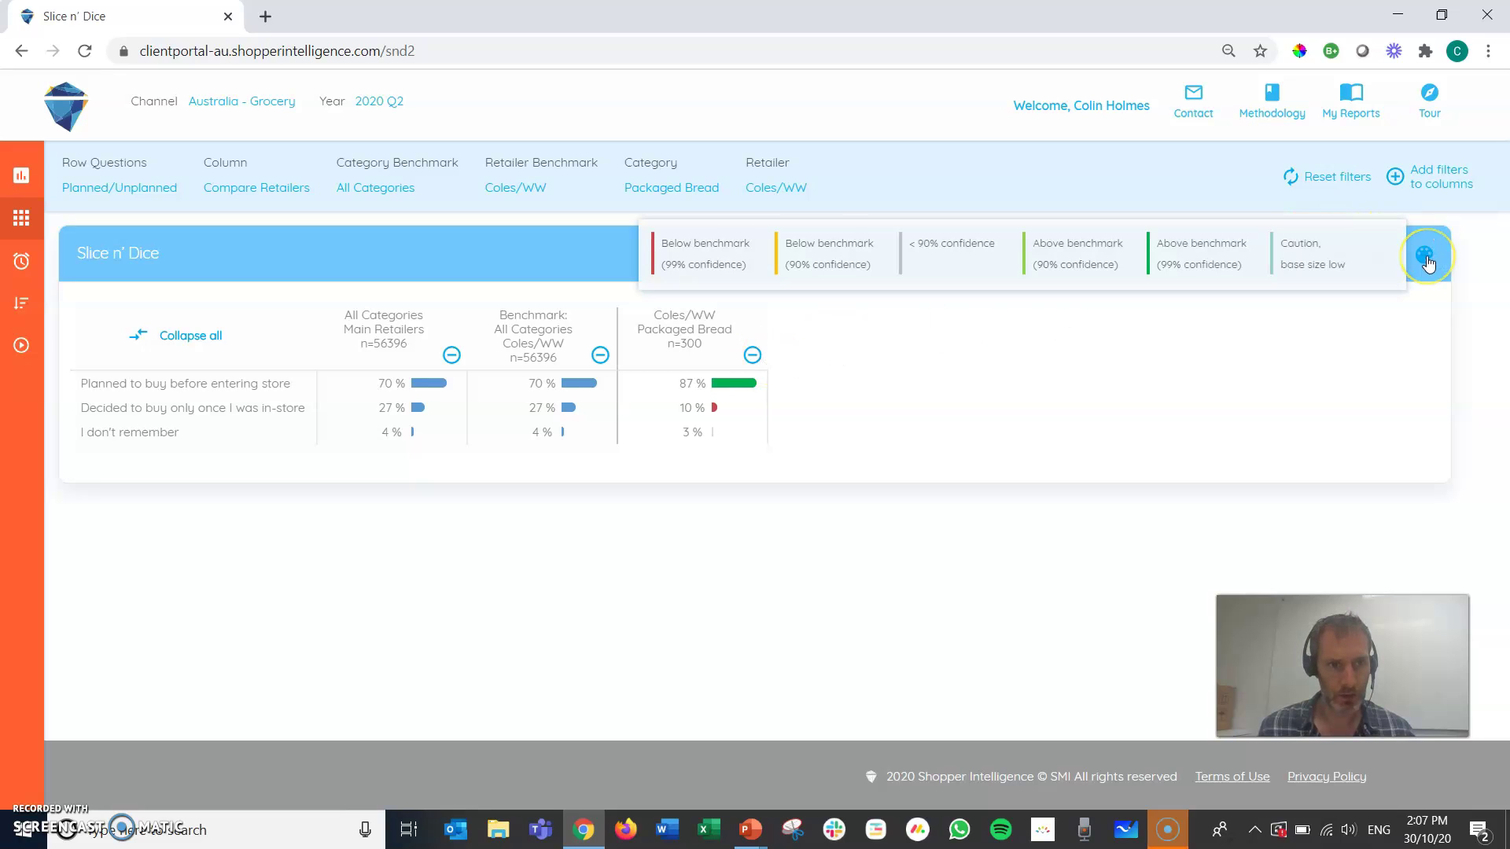
left_click(1424, 256)
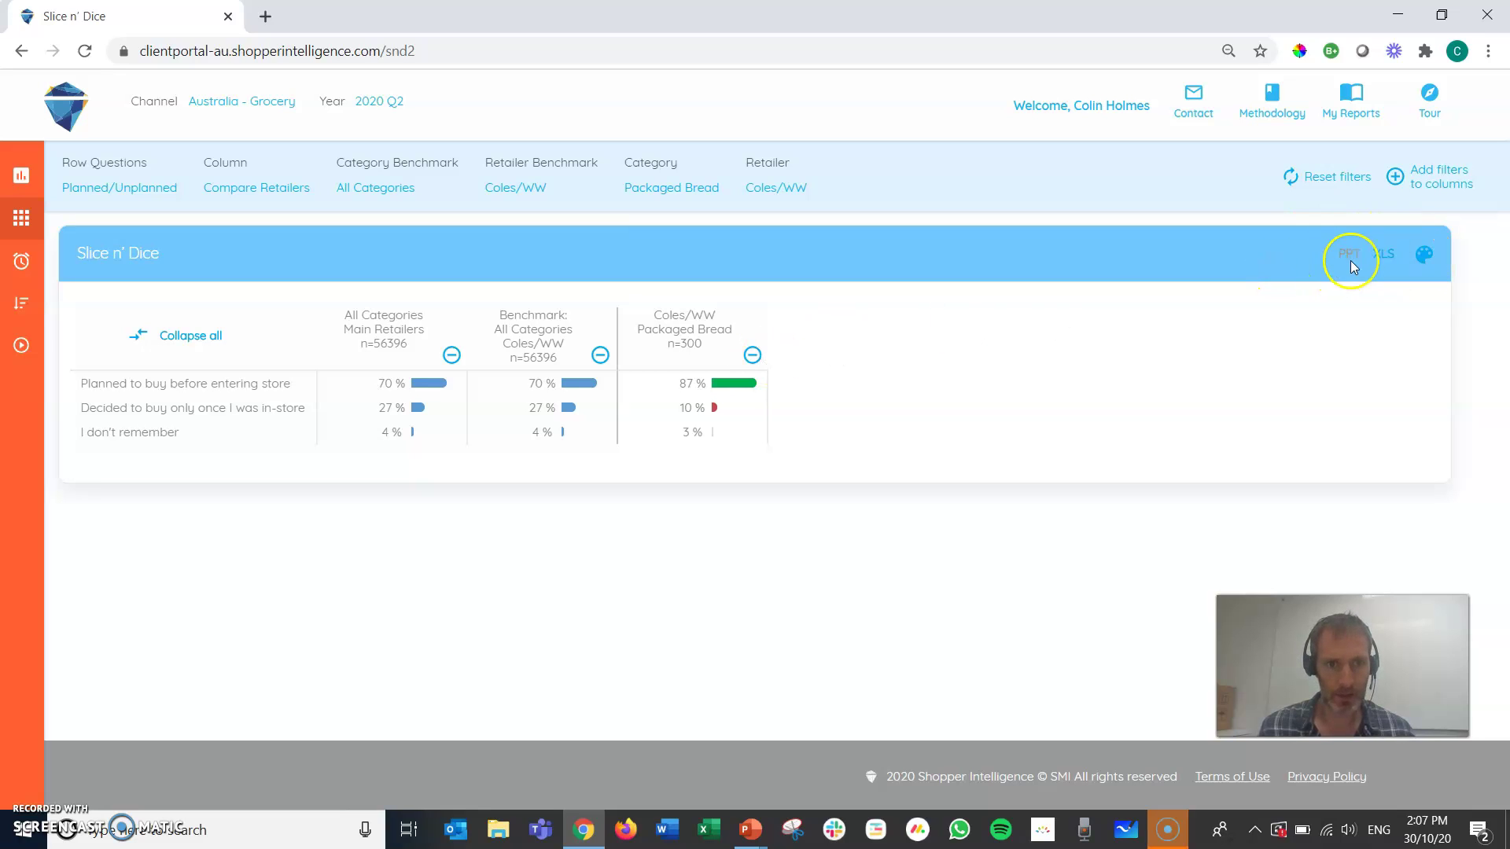
left_click(1421, 255)
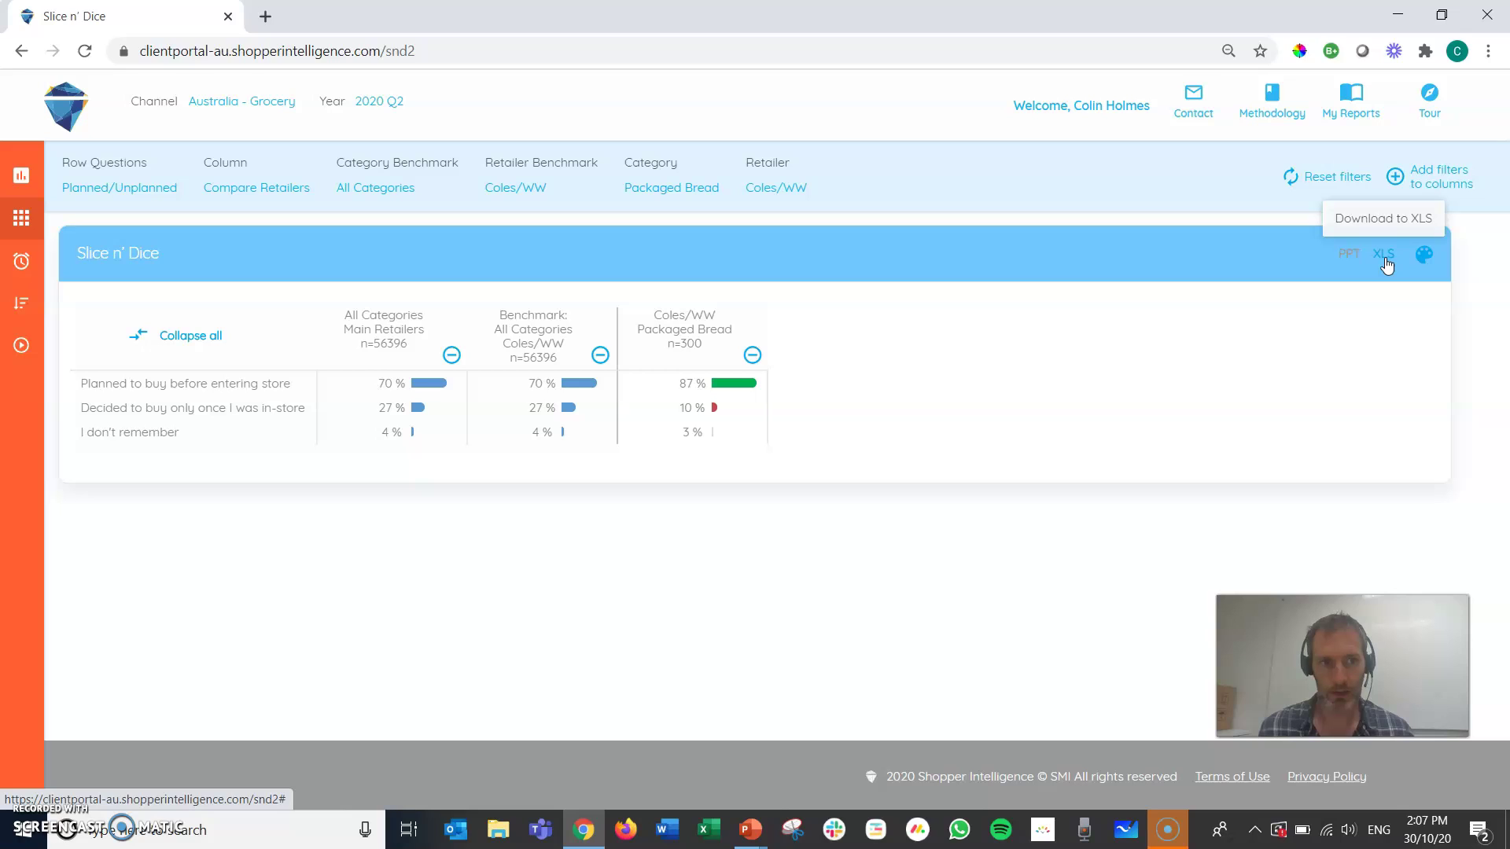
left_click(1348, 255)
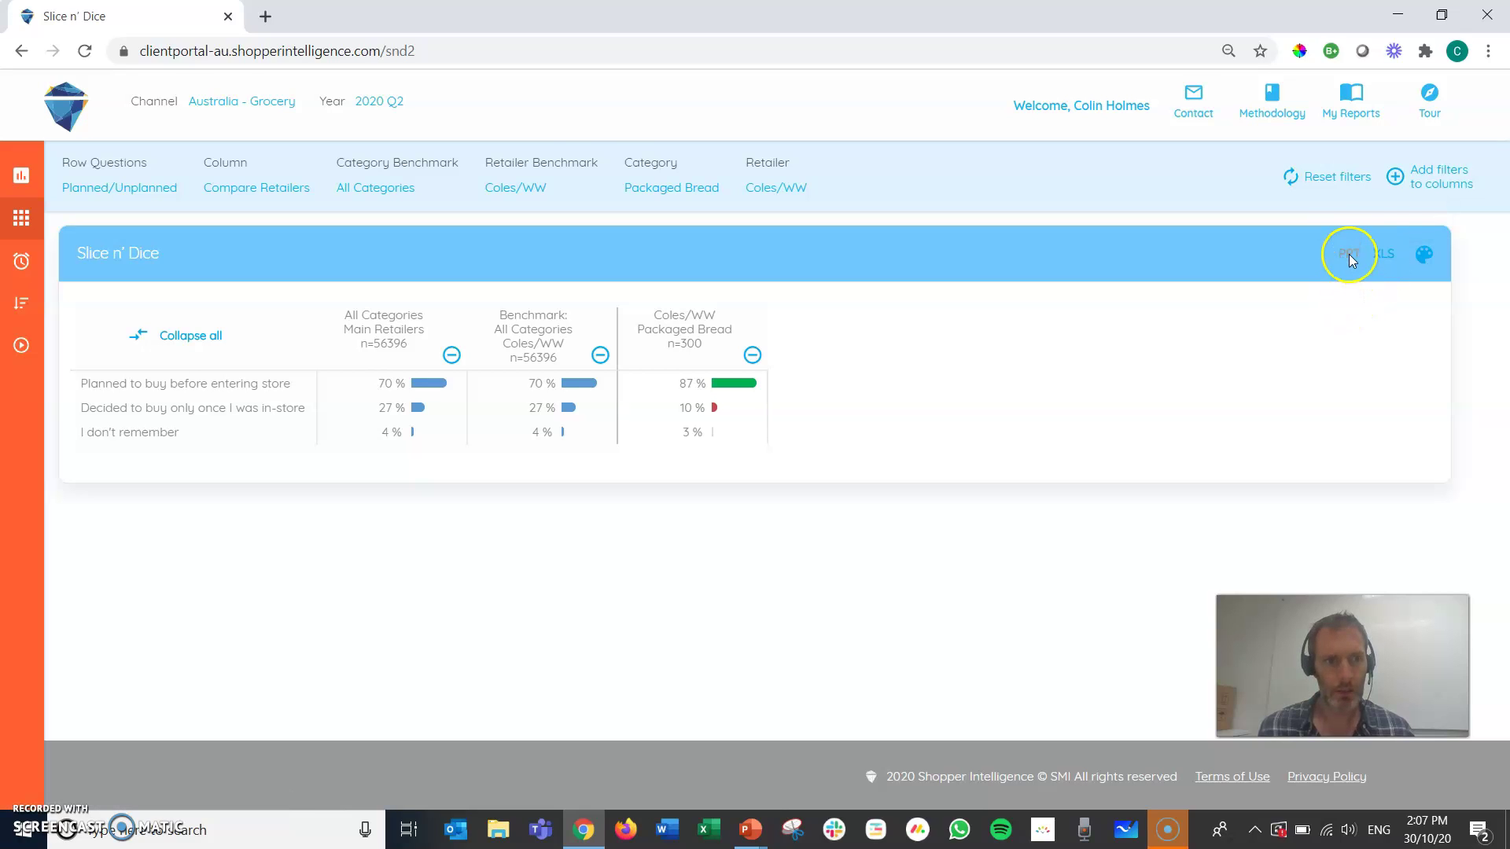
- Reveal the extra column filters and add Coles and Woolworths to the retailer selection alongside Coles/WW
left_click(1422, 181)
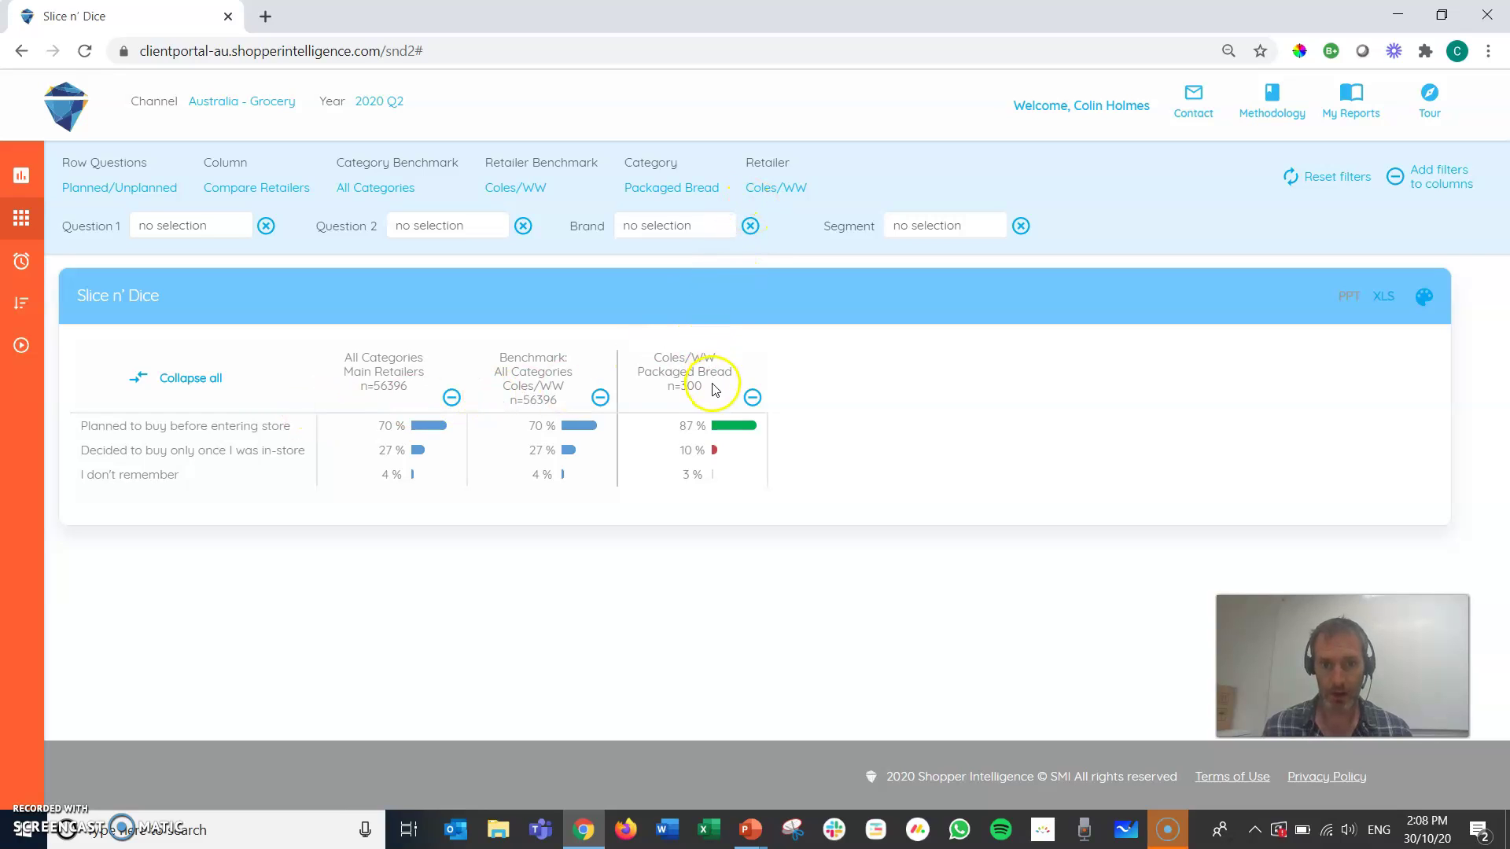
left_click(760, 195)
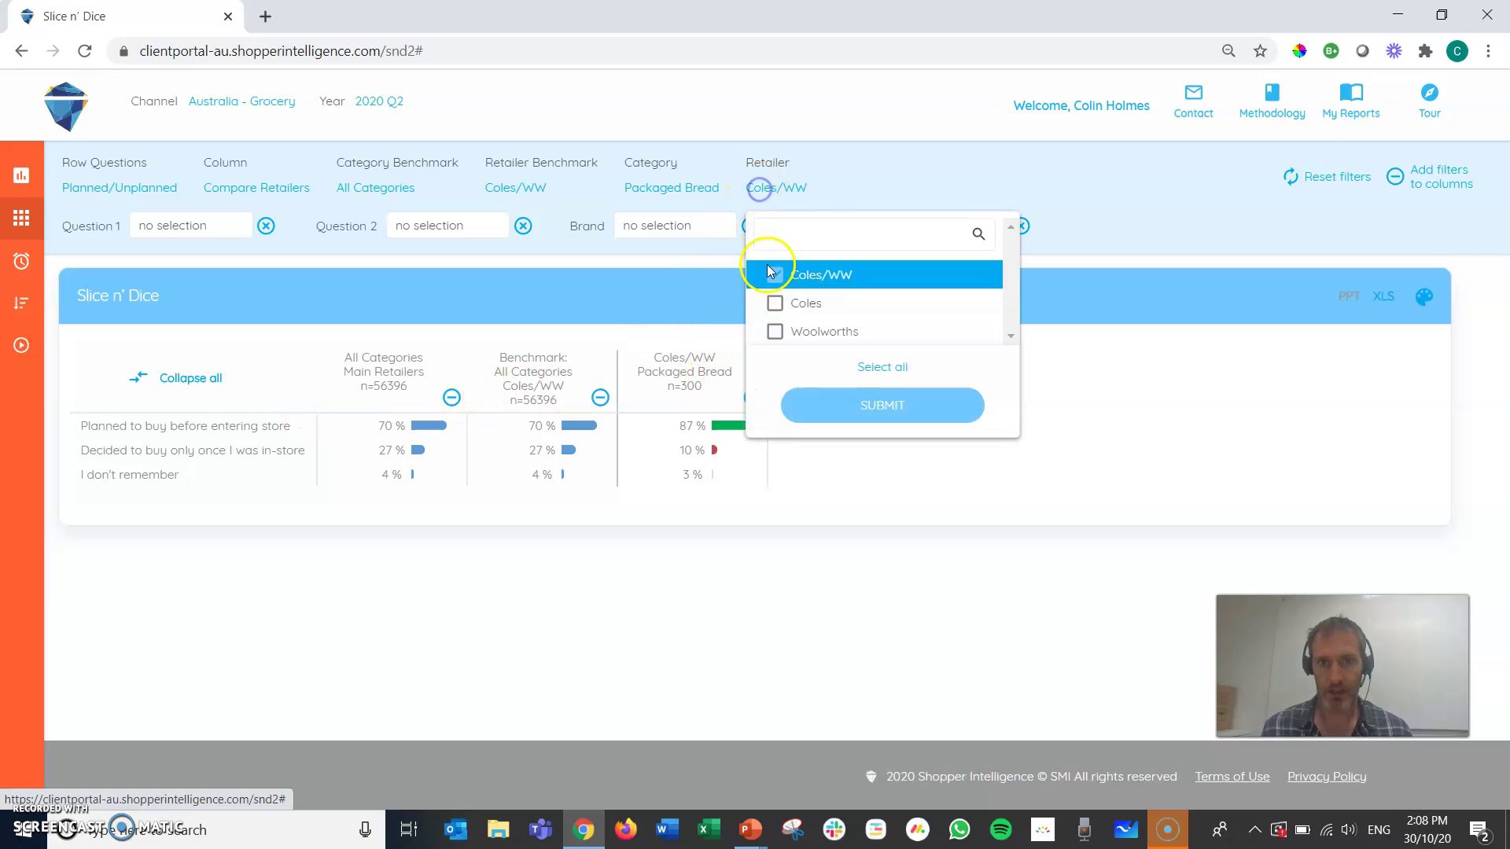
left_click(775, 303)
left_click(775, 331)
left_click(839, 408)
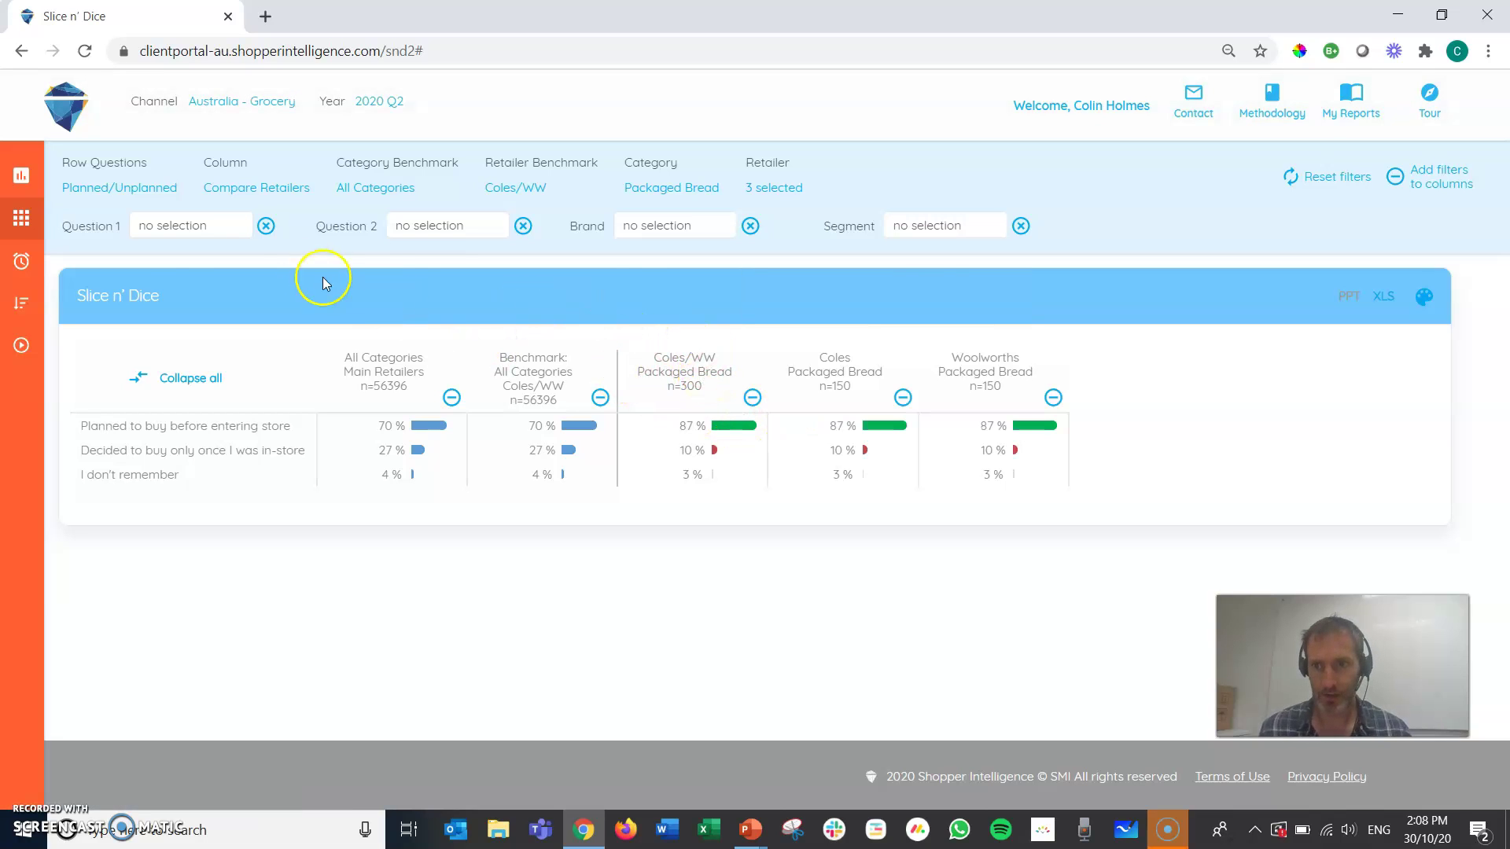
- Filter the columns to Male shoppers using the Gender demographic as Question 1, and reset all filters
left_click(206, 227)
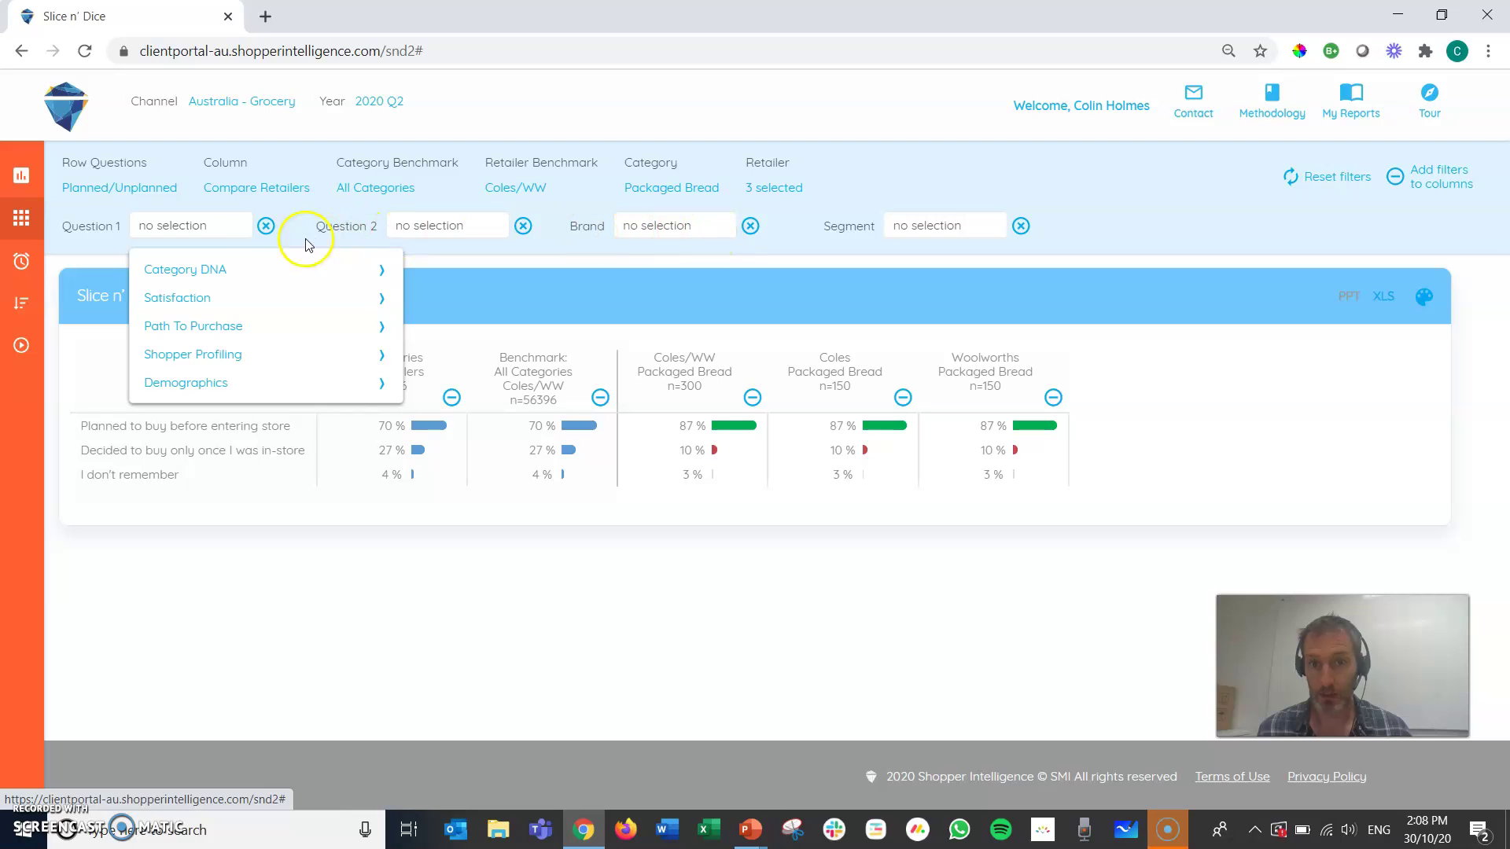
mouse_move(211, 263)
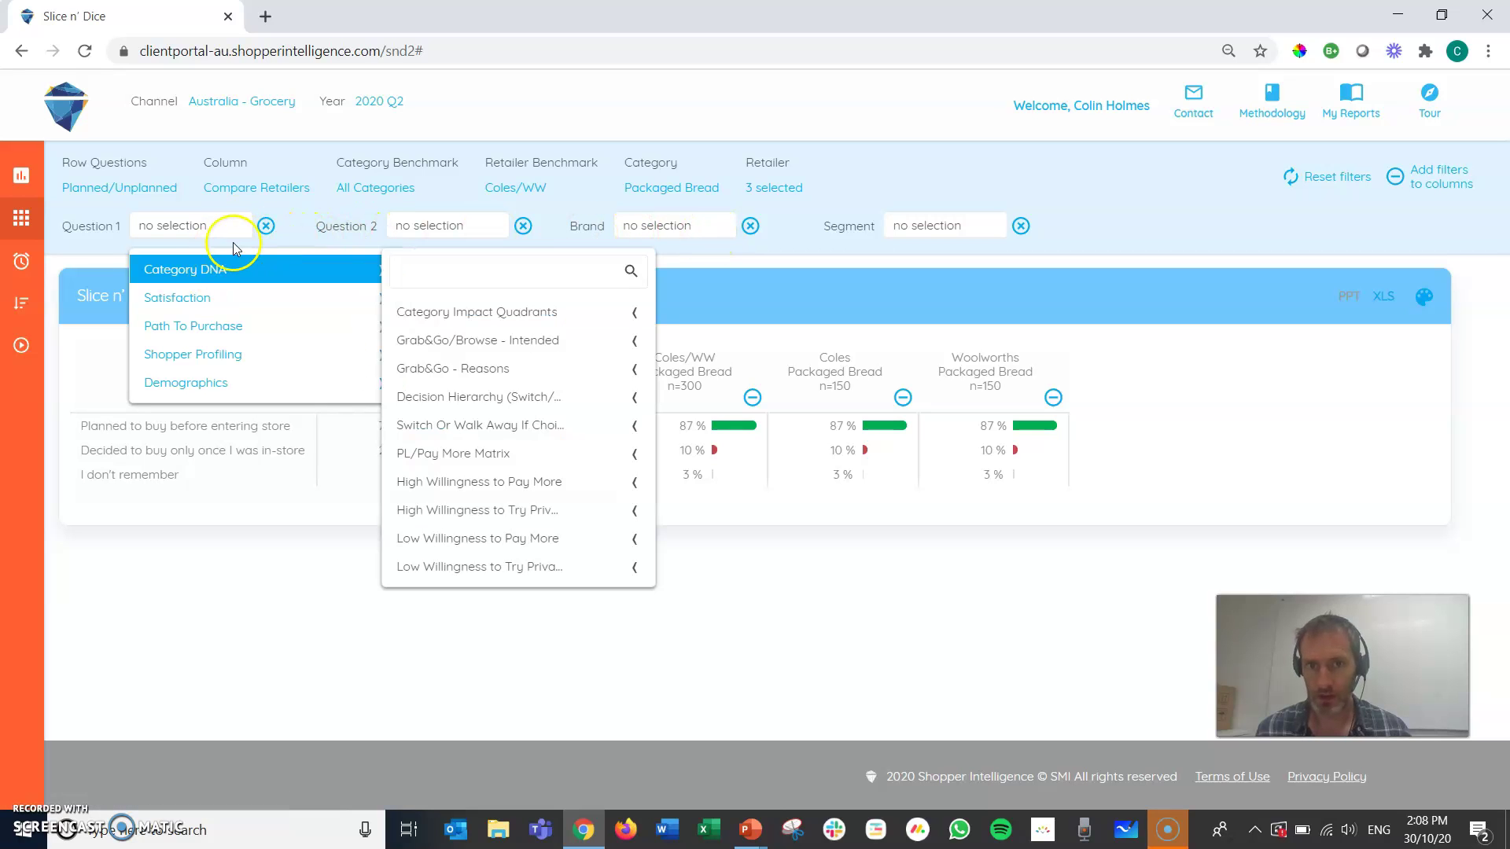
mouse_move(214, 391)
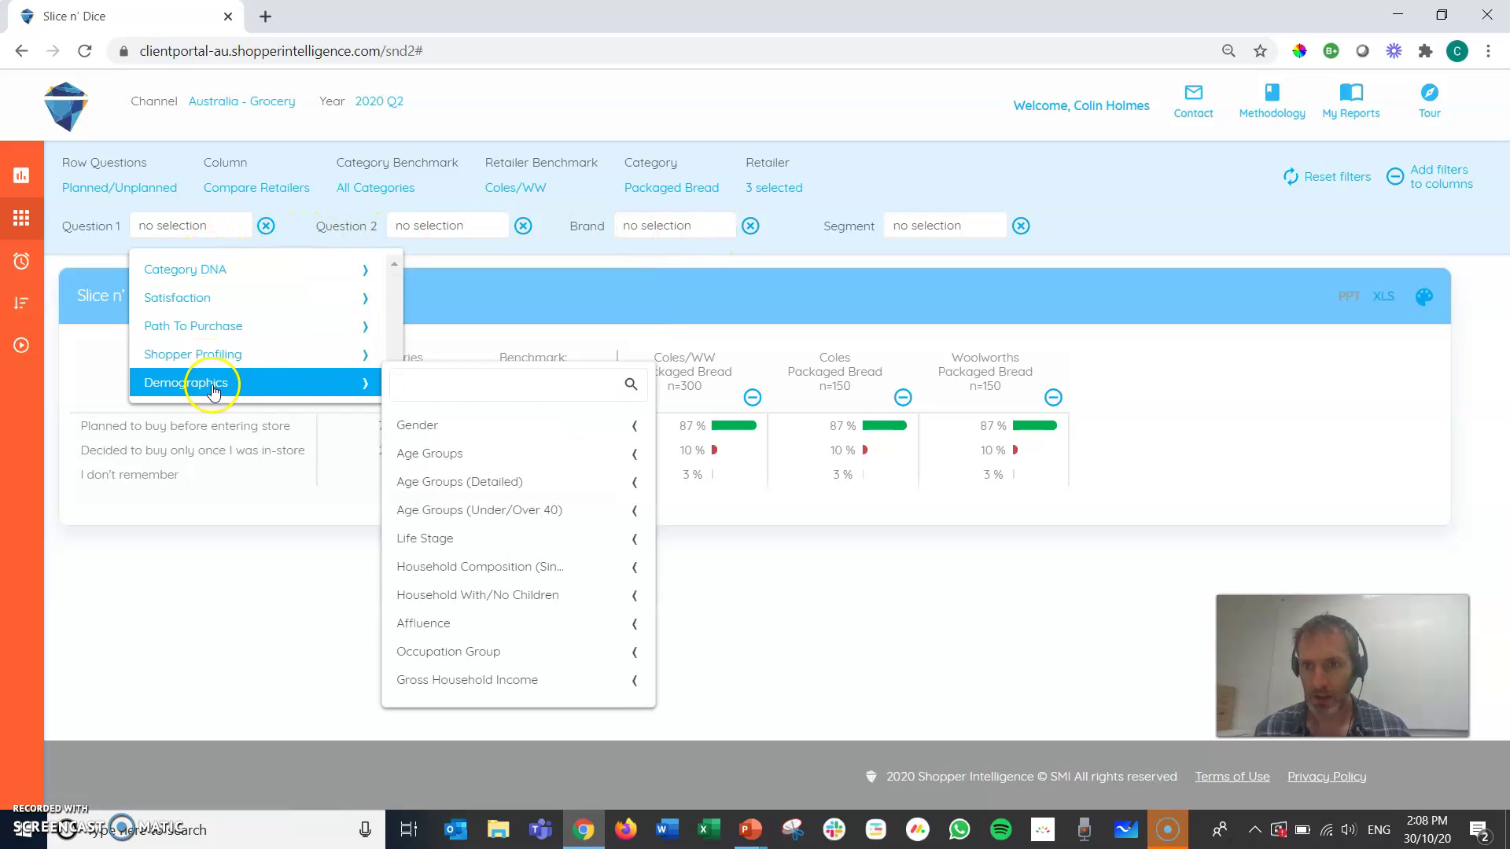
left_click(415, 424)
left_click(447, 483)
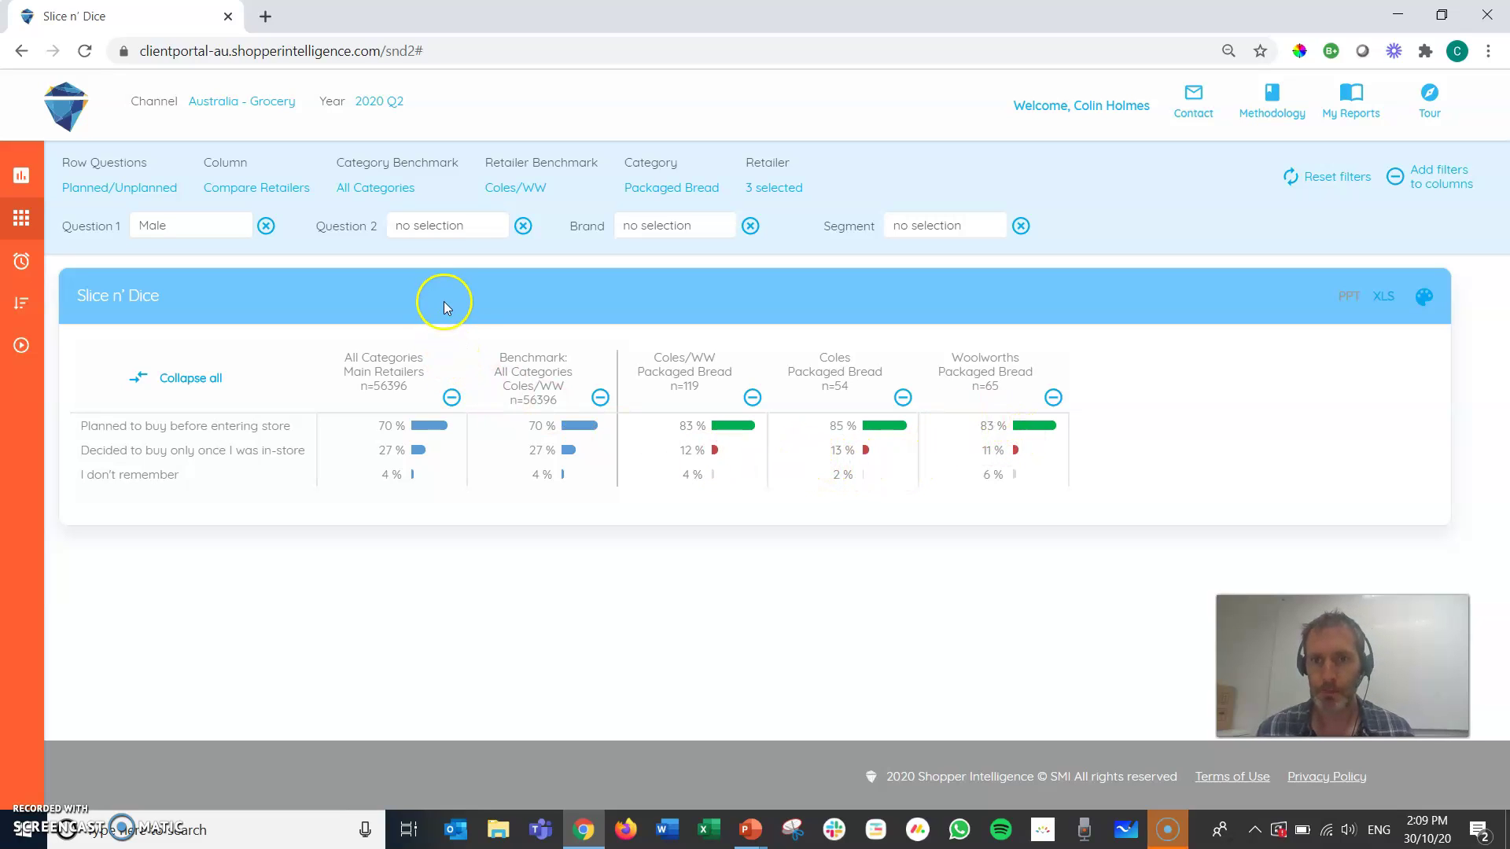
left_click(1341, 176)
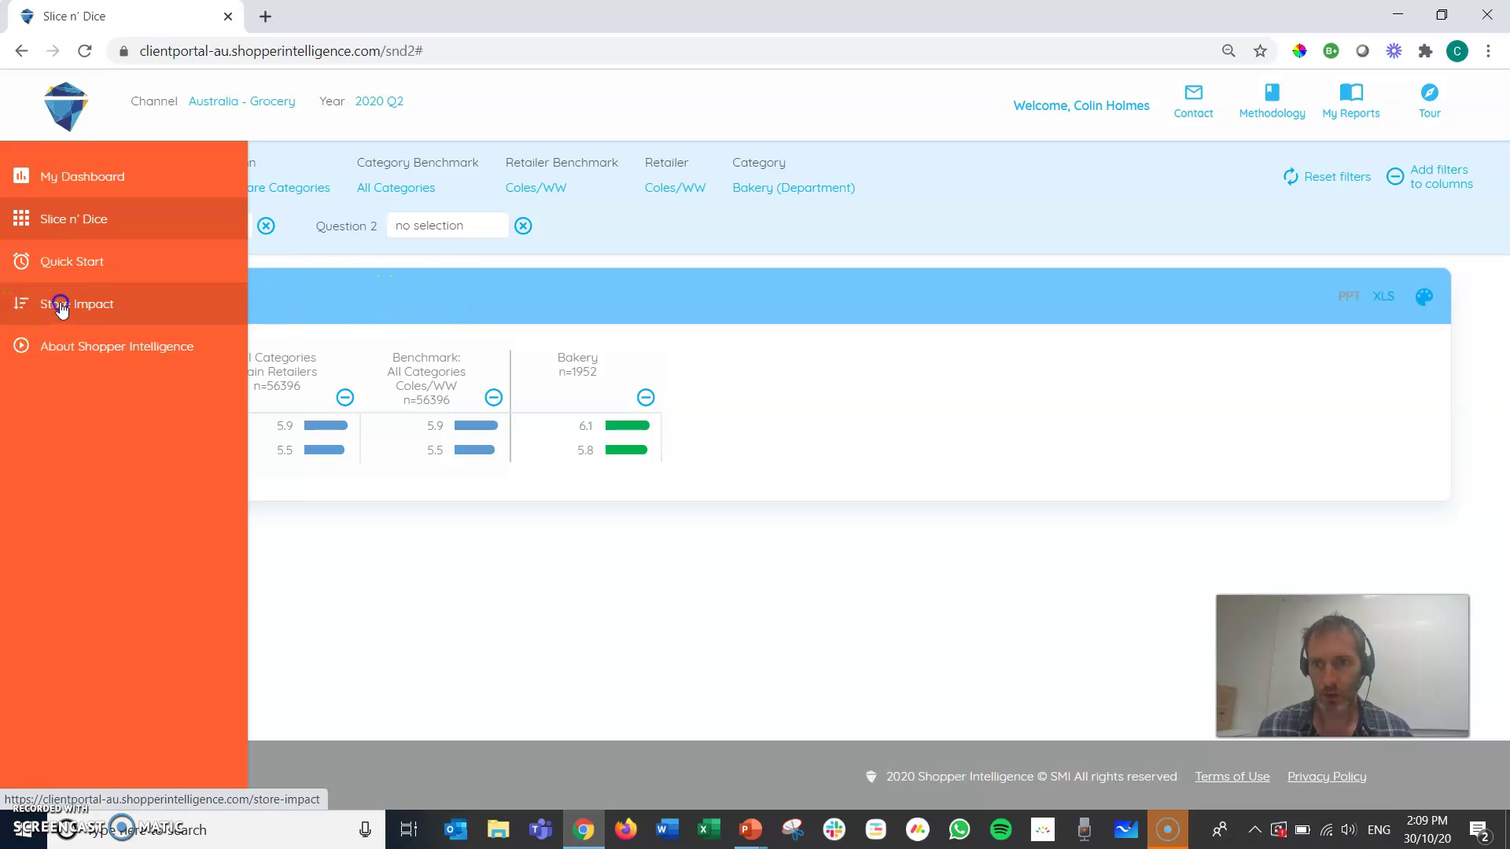
- Open the Store Impact report and set its category to Packaged Bread
left_click(59, 308)
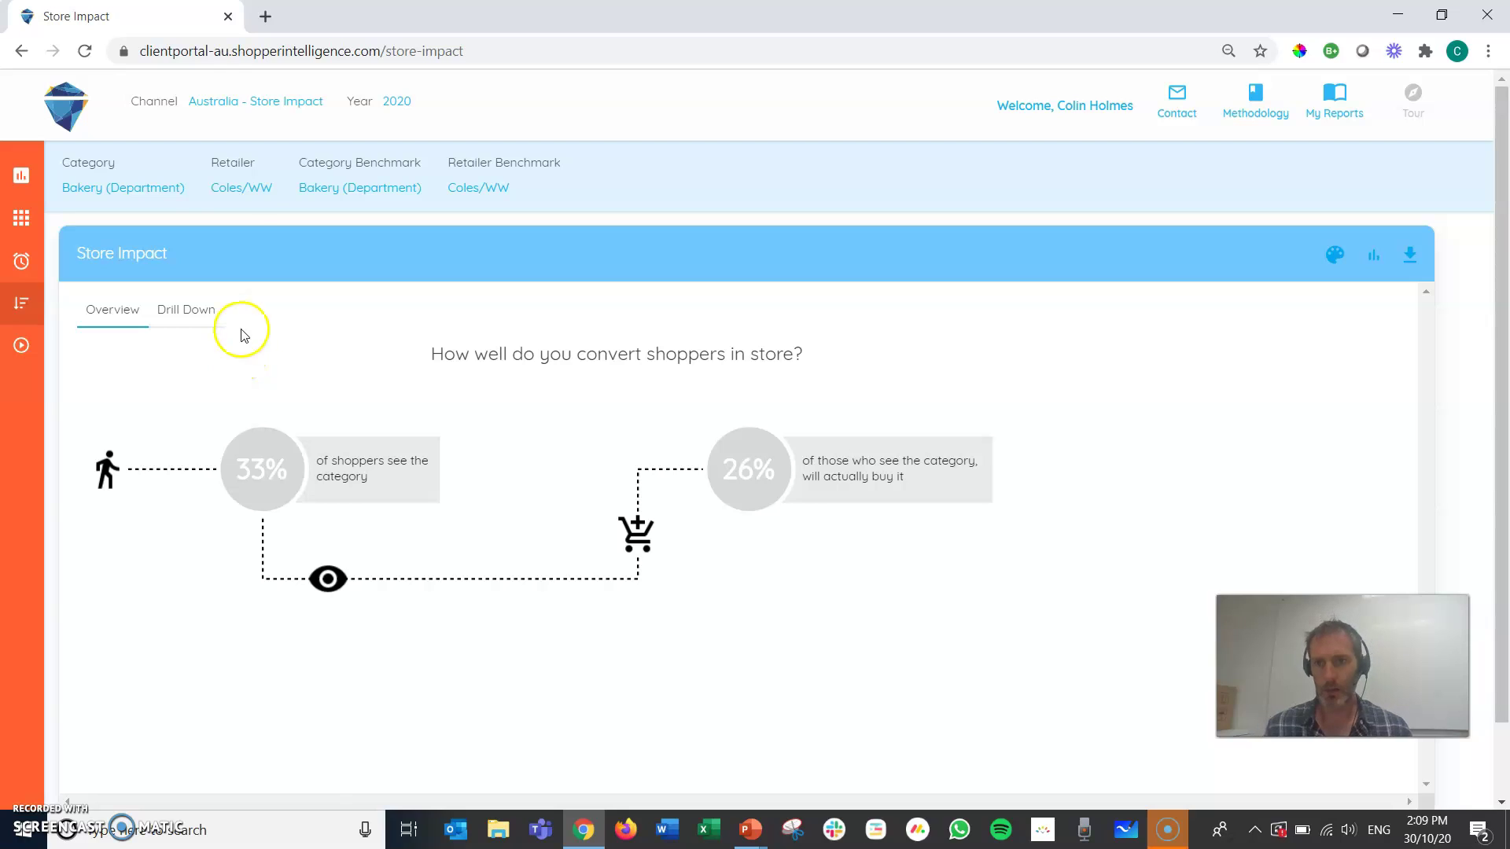
left_click(171, 186)
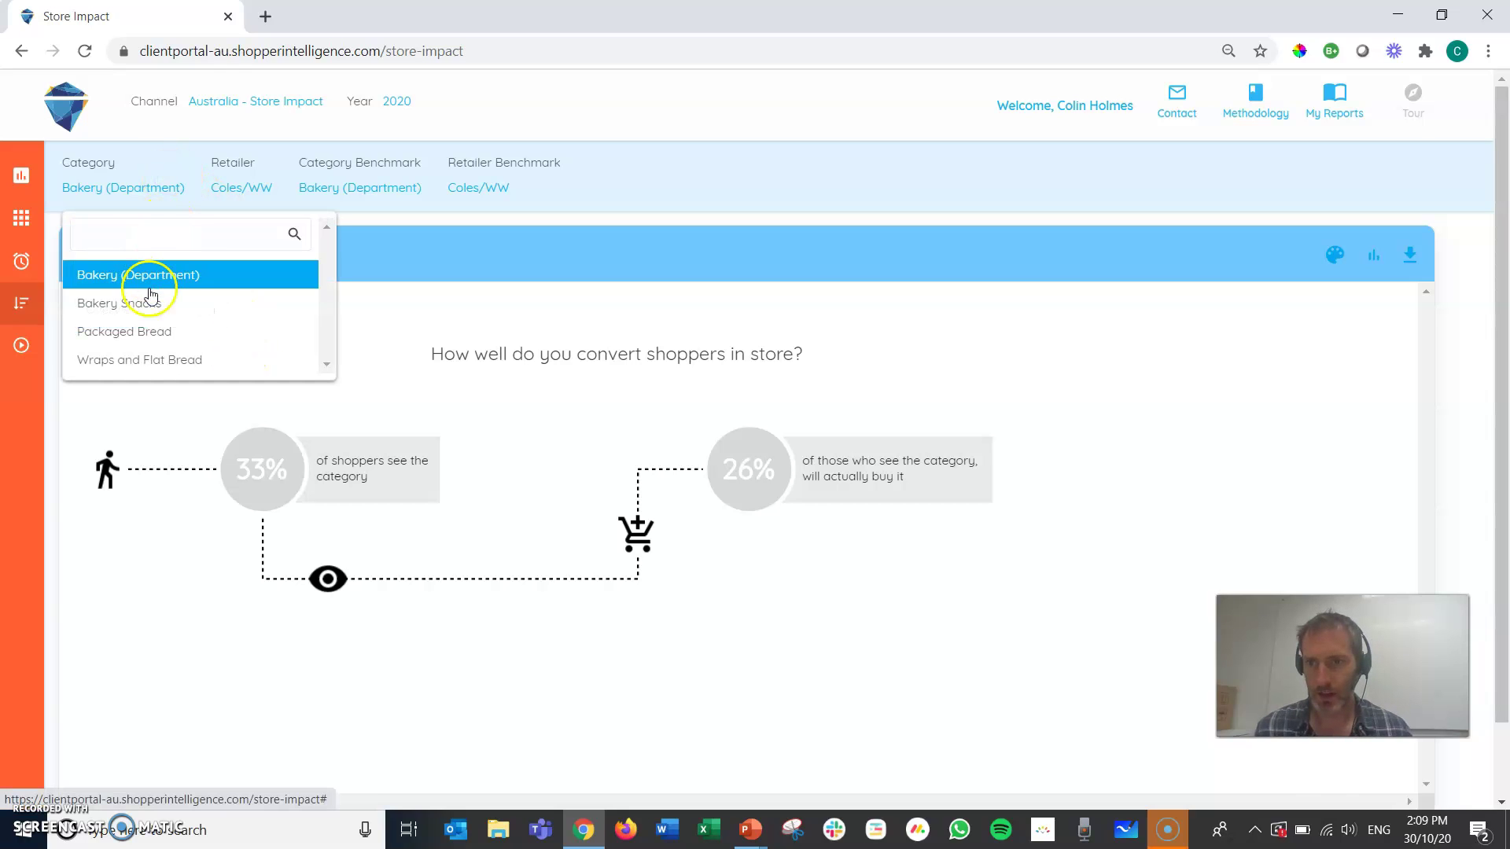
left_click(141, 332)
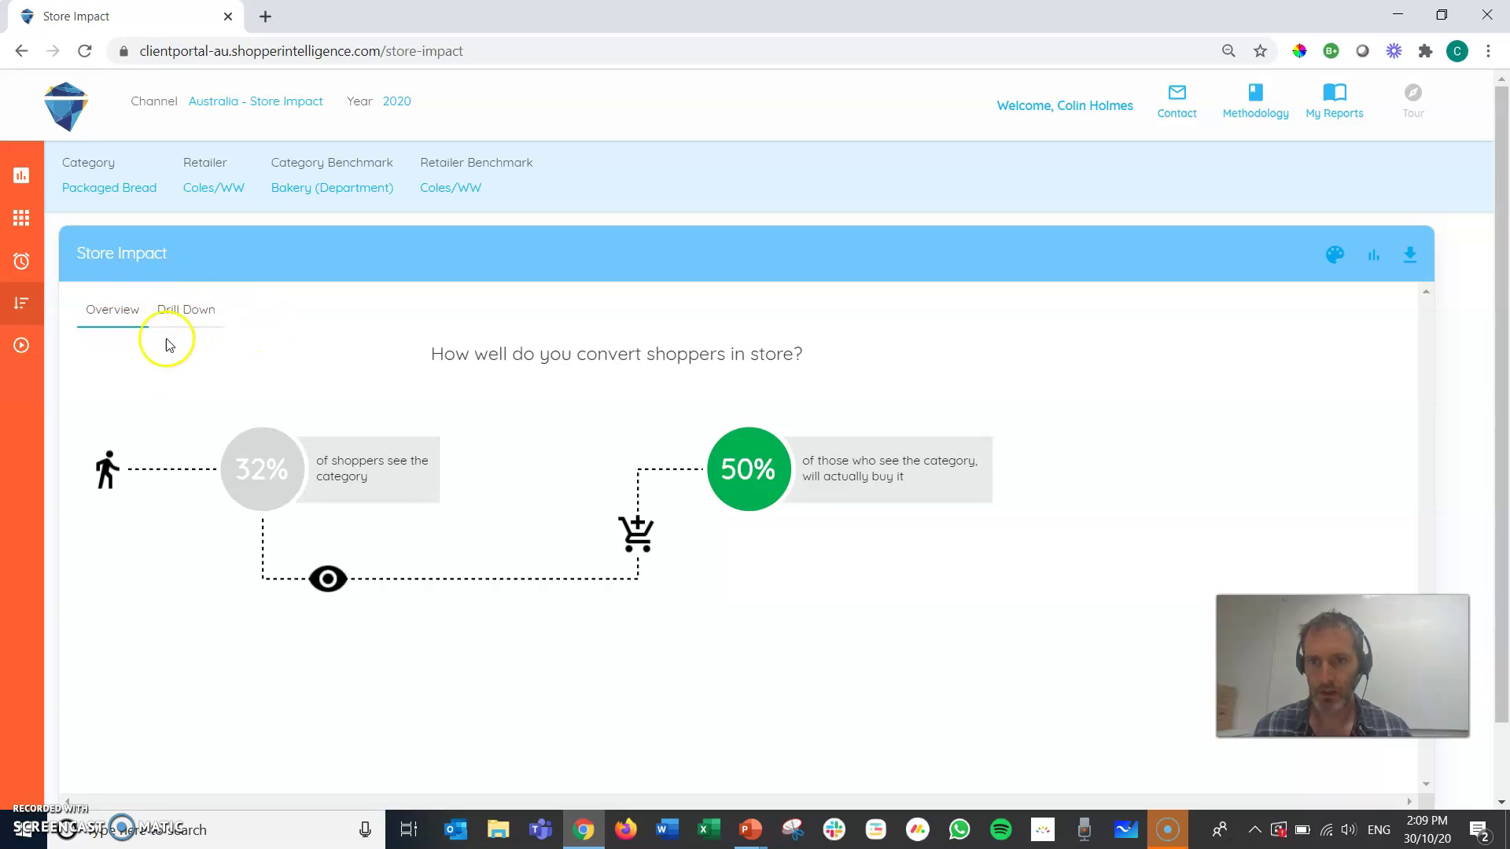
mouse_move(777, 507)
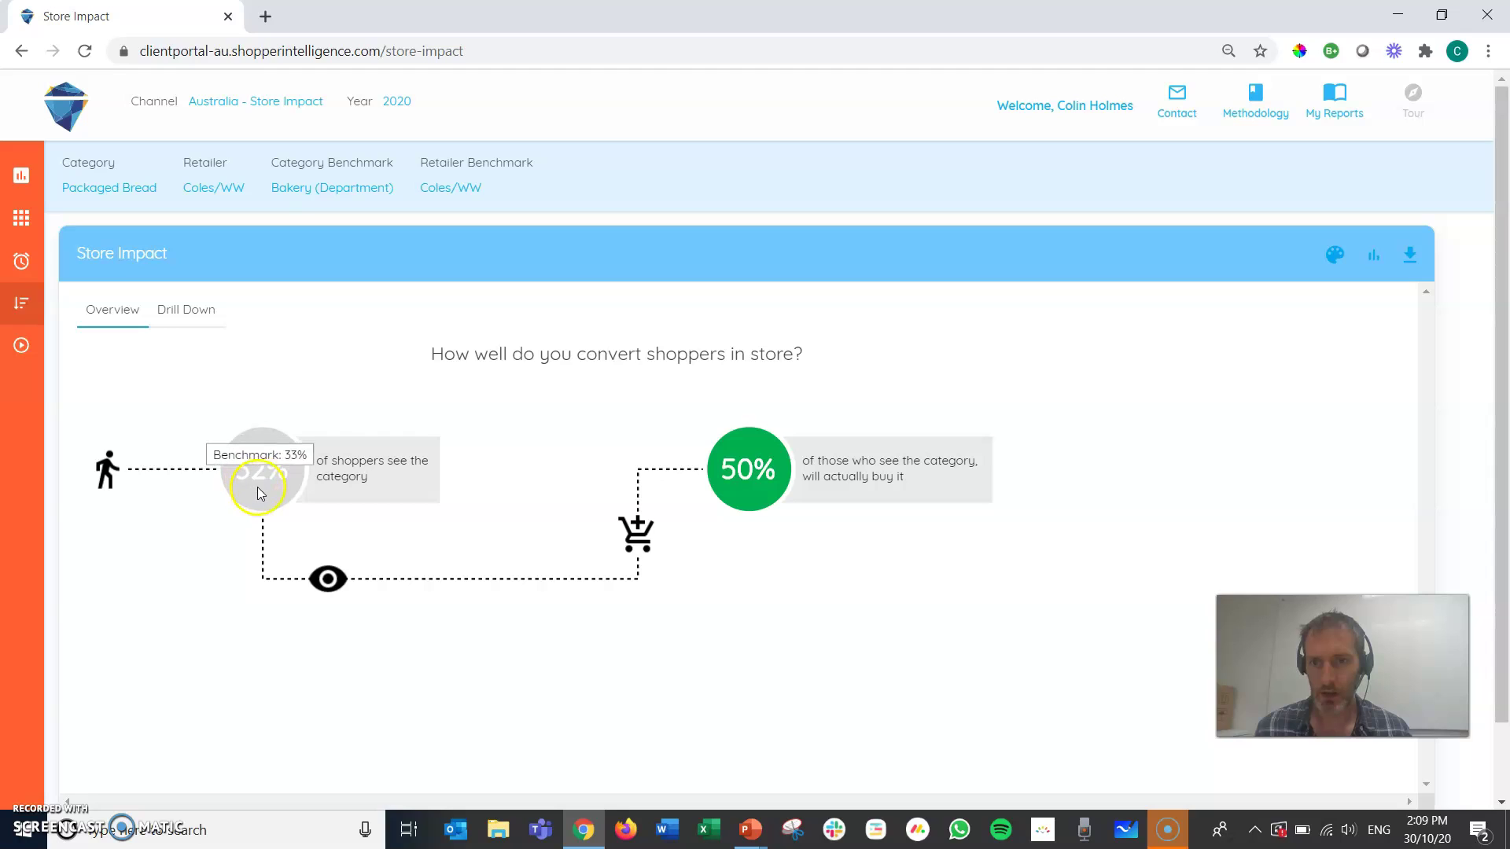
- Check the benchmarks for shoppers who see and buy Packaged Bread, and view the benchmark colour legend
mouse_move(303, 458)
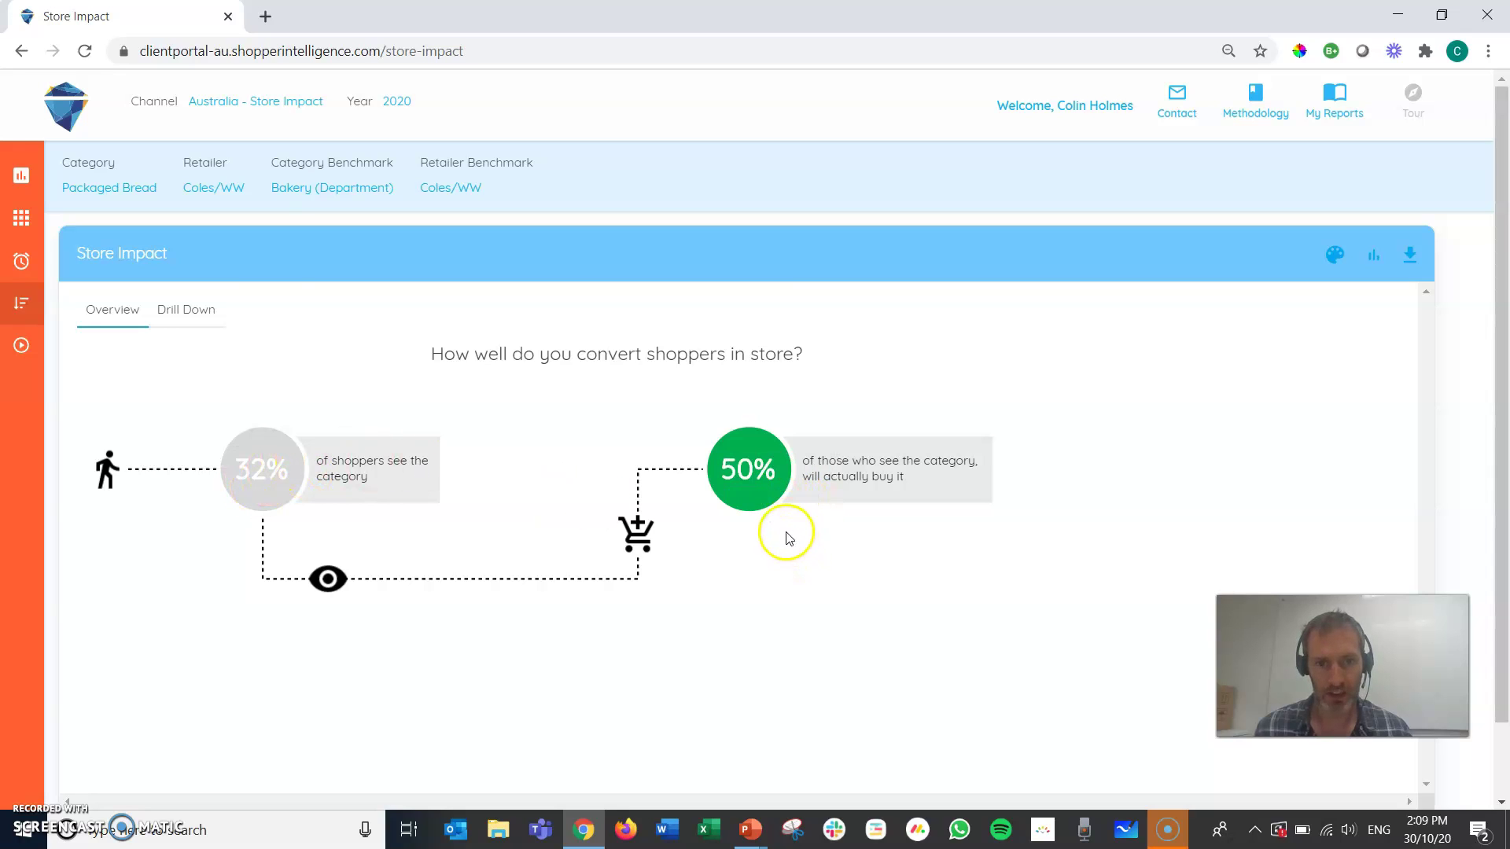
mouse_move(747, 483)
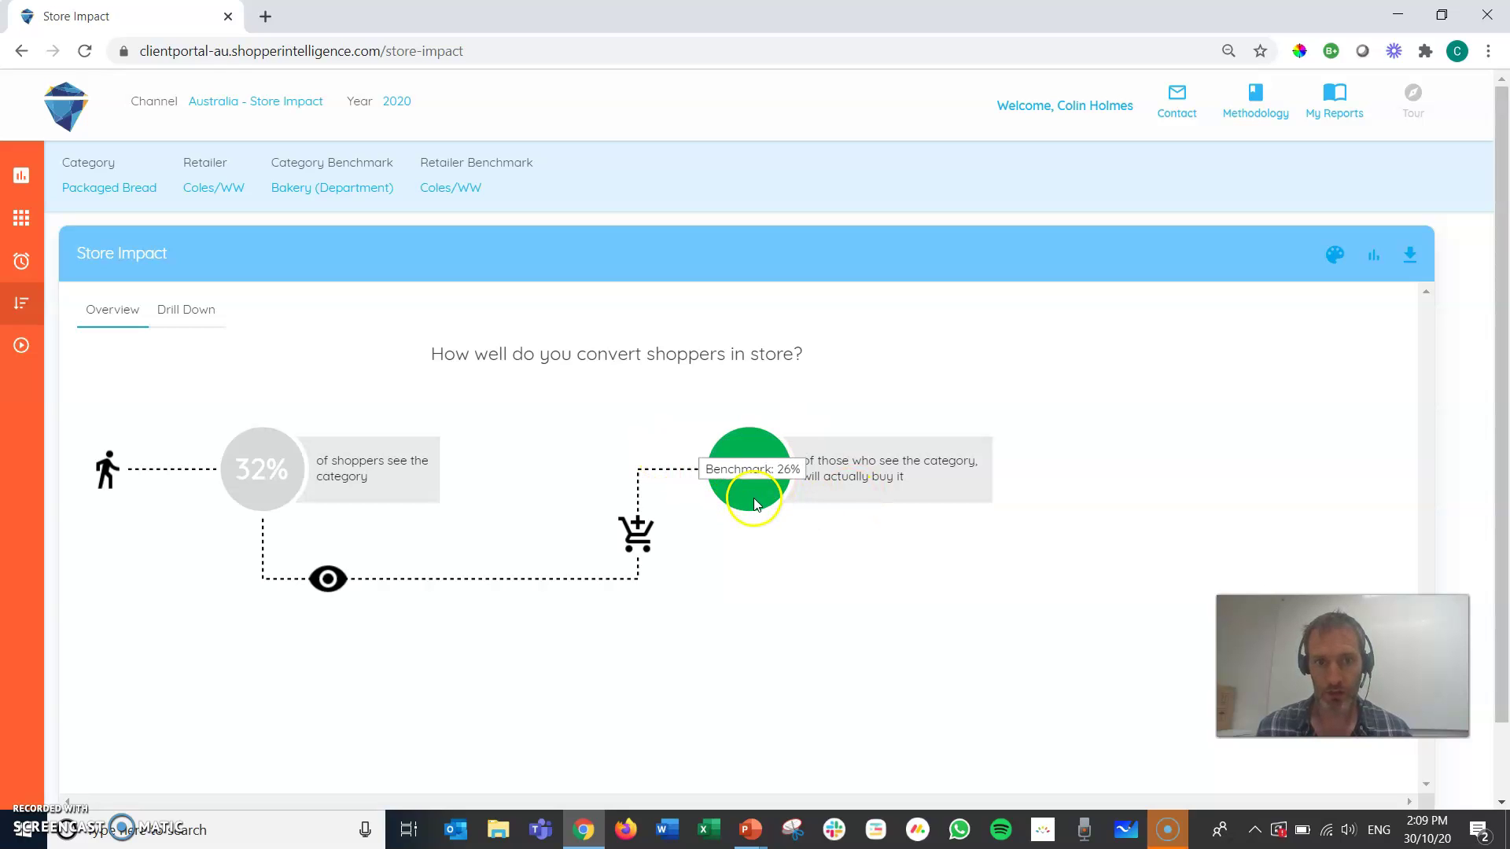
left_click(1337, 257)
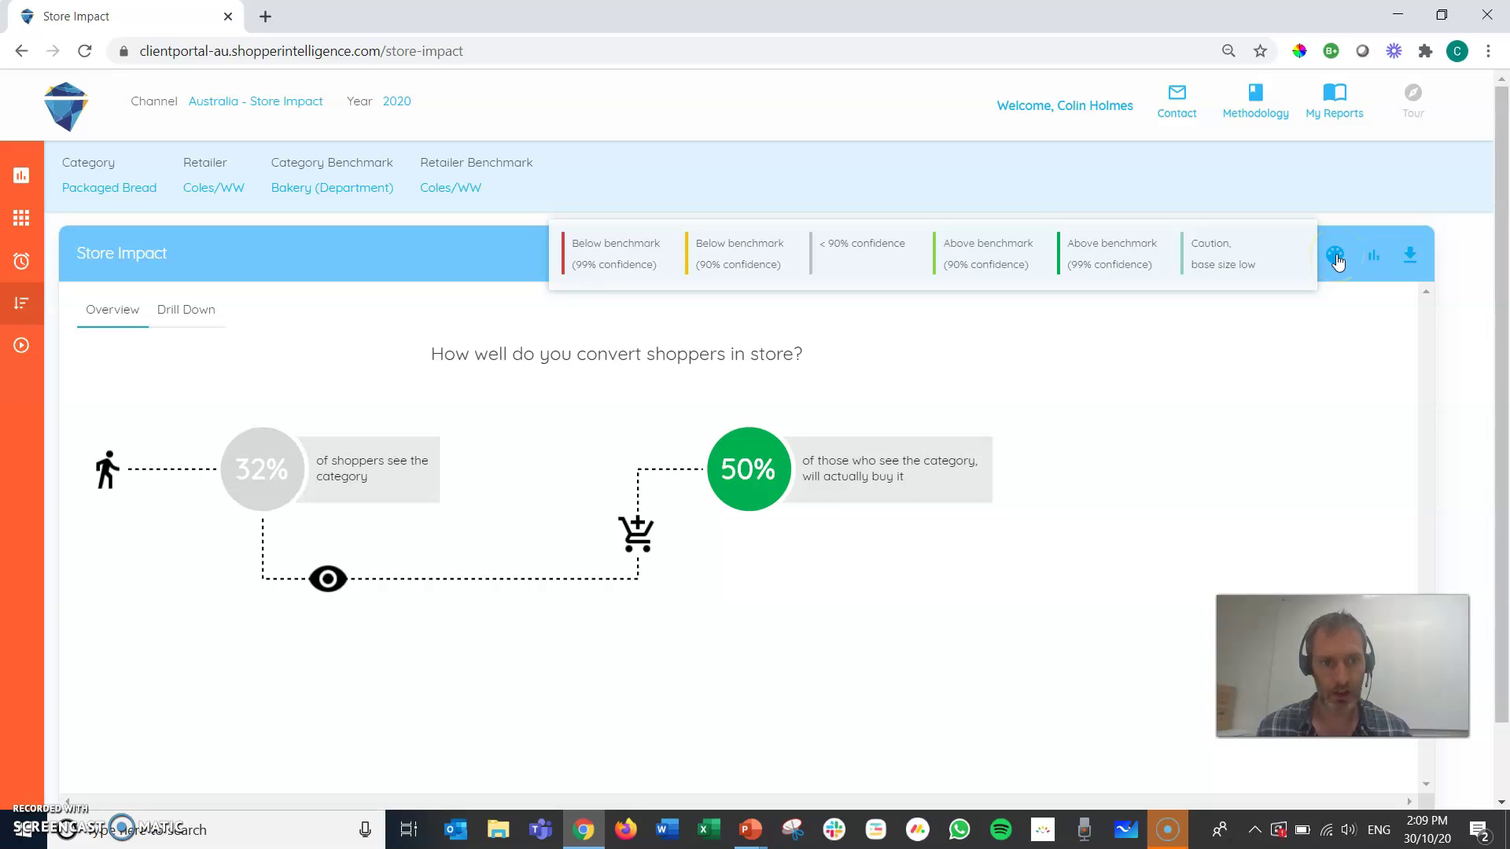
- Open the Drill Down view of Store Impact and review the available category benchmark and retailer options
left_click(189, 311)
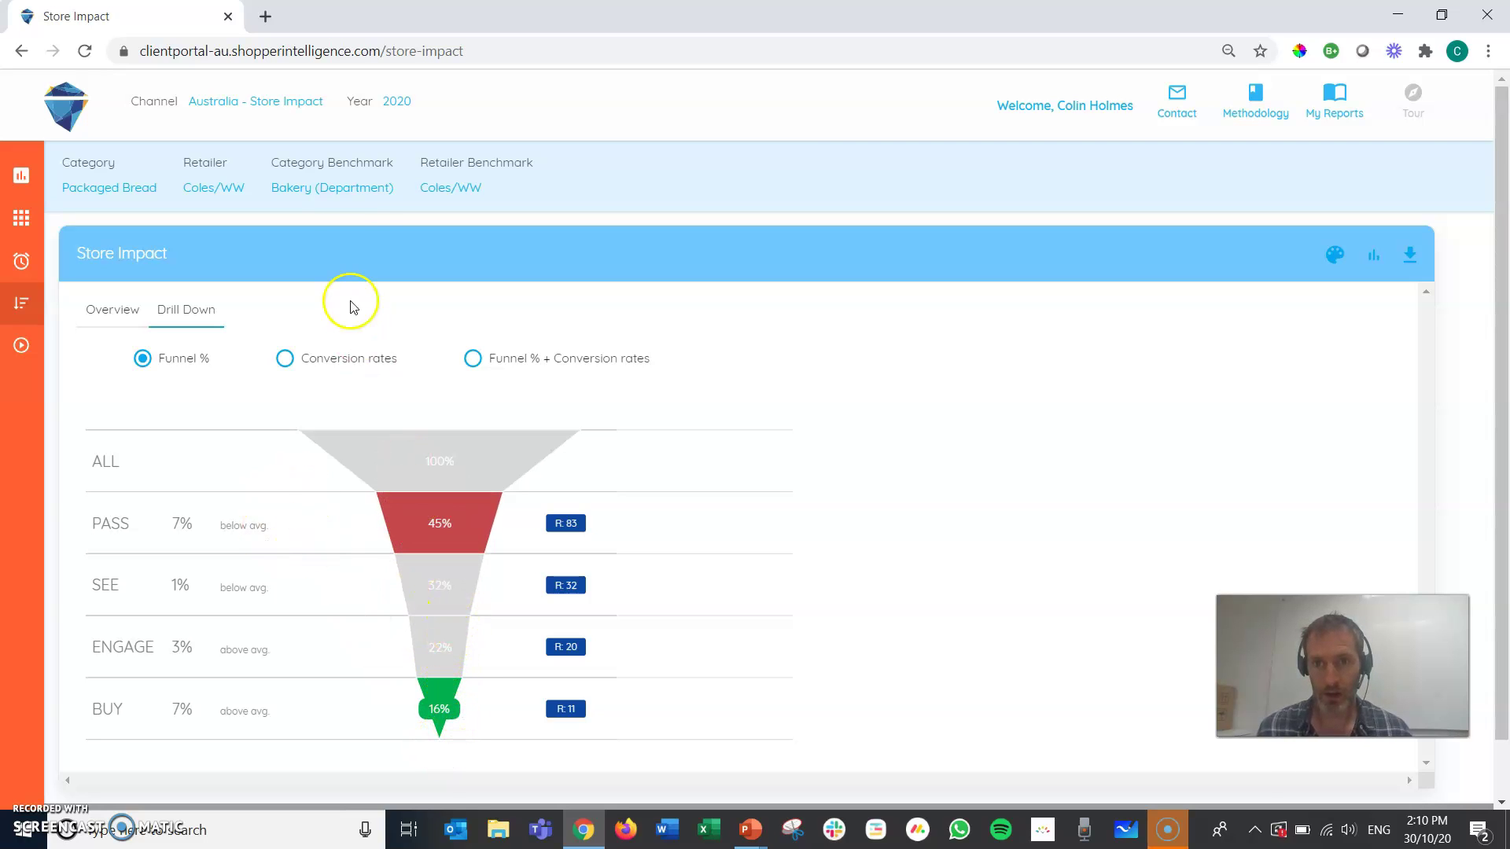
left_click(328, 190)
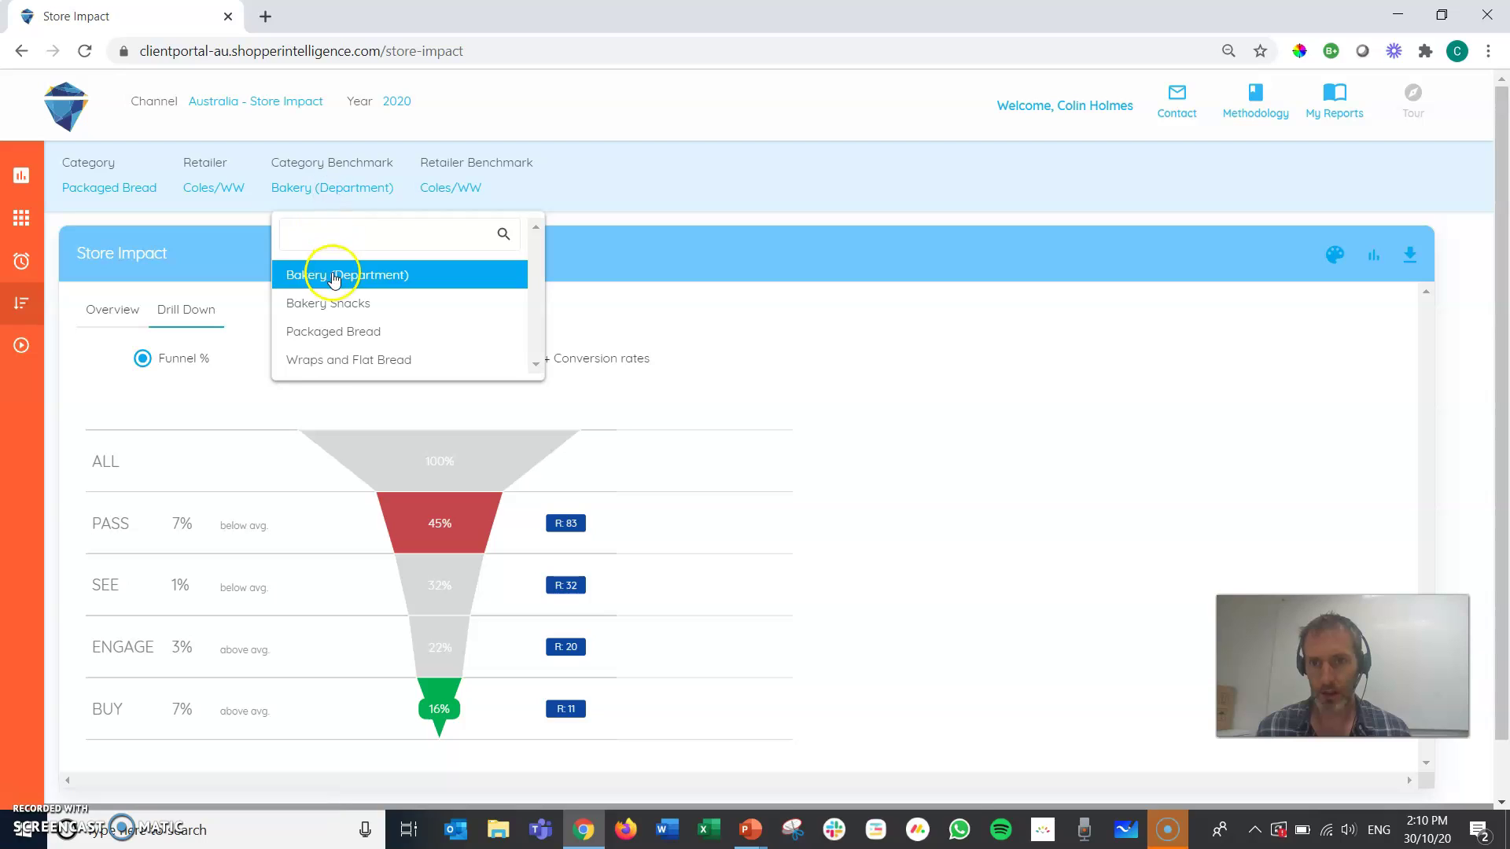
left_click(675, 287)
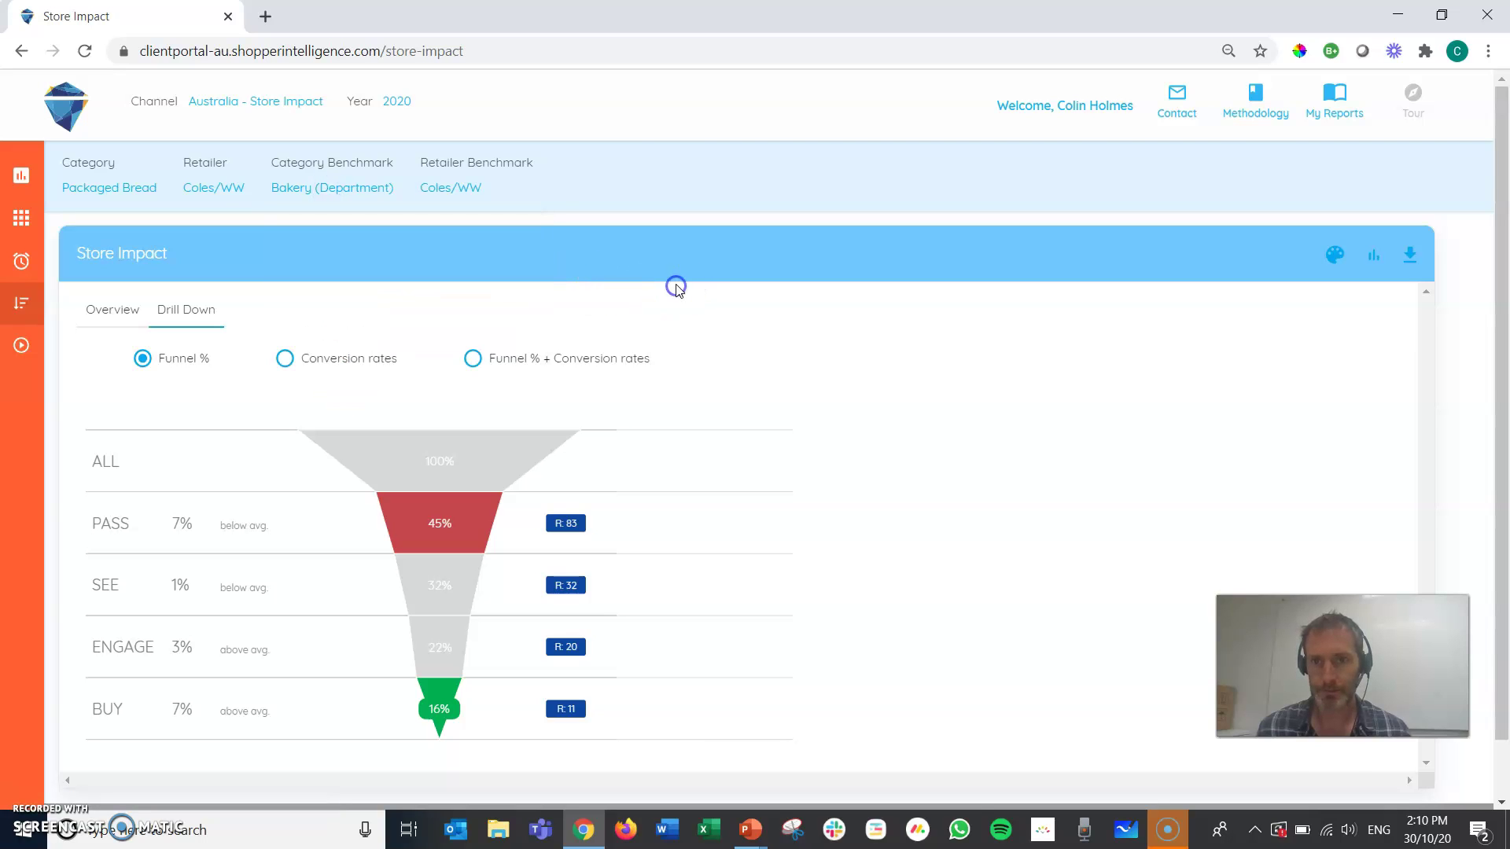
left_click(227, 191)
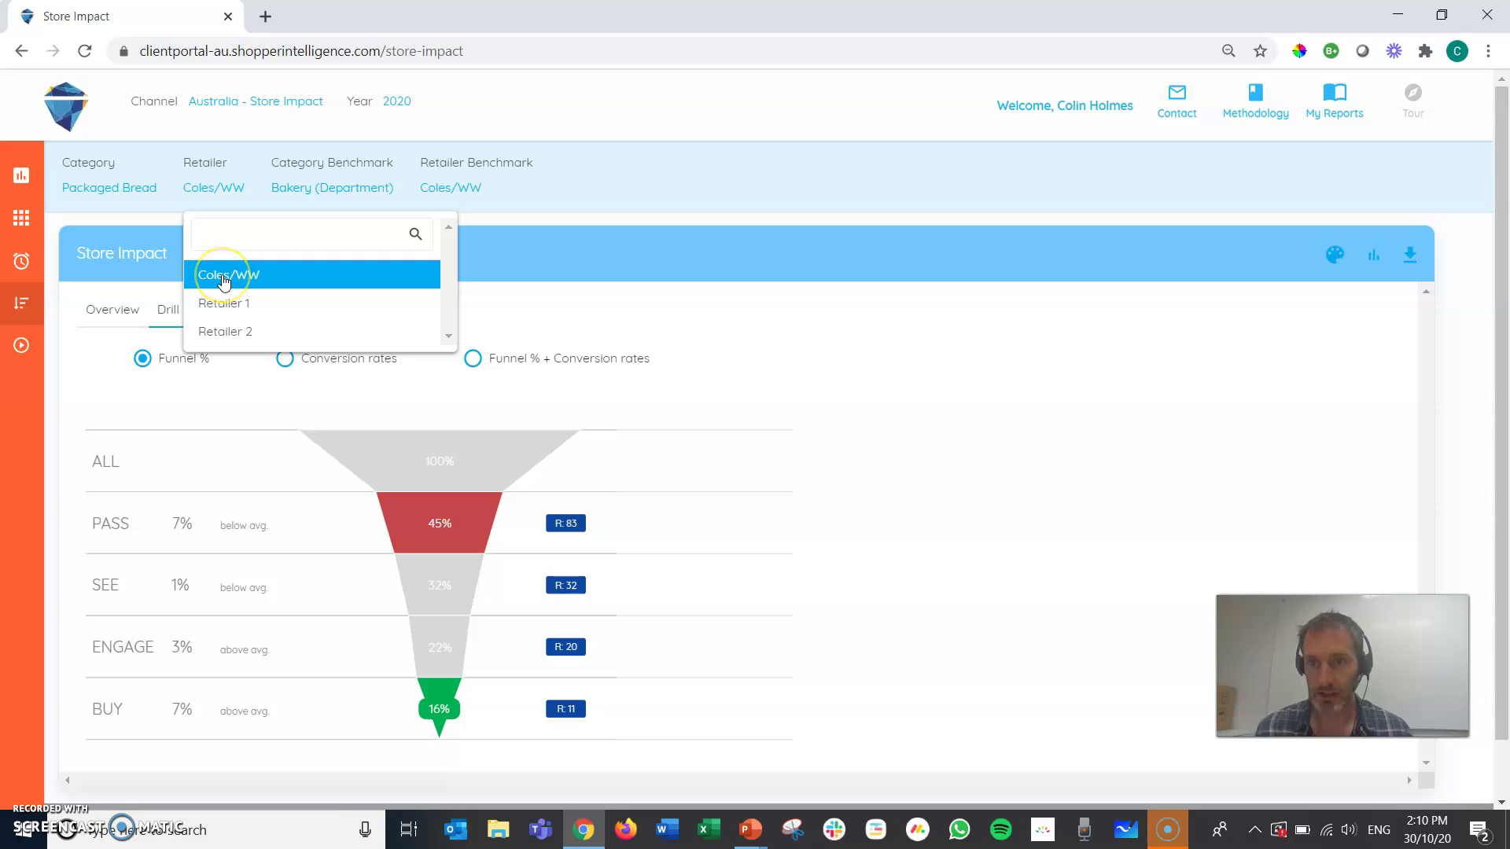
left_click(228, 304)
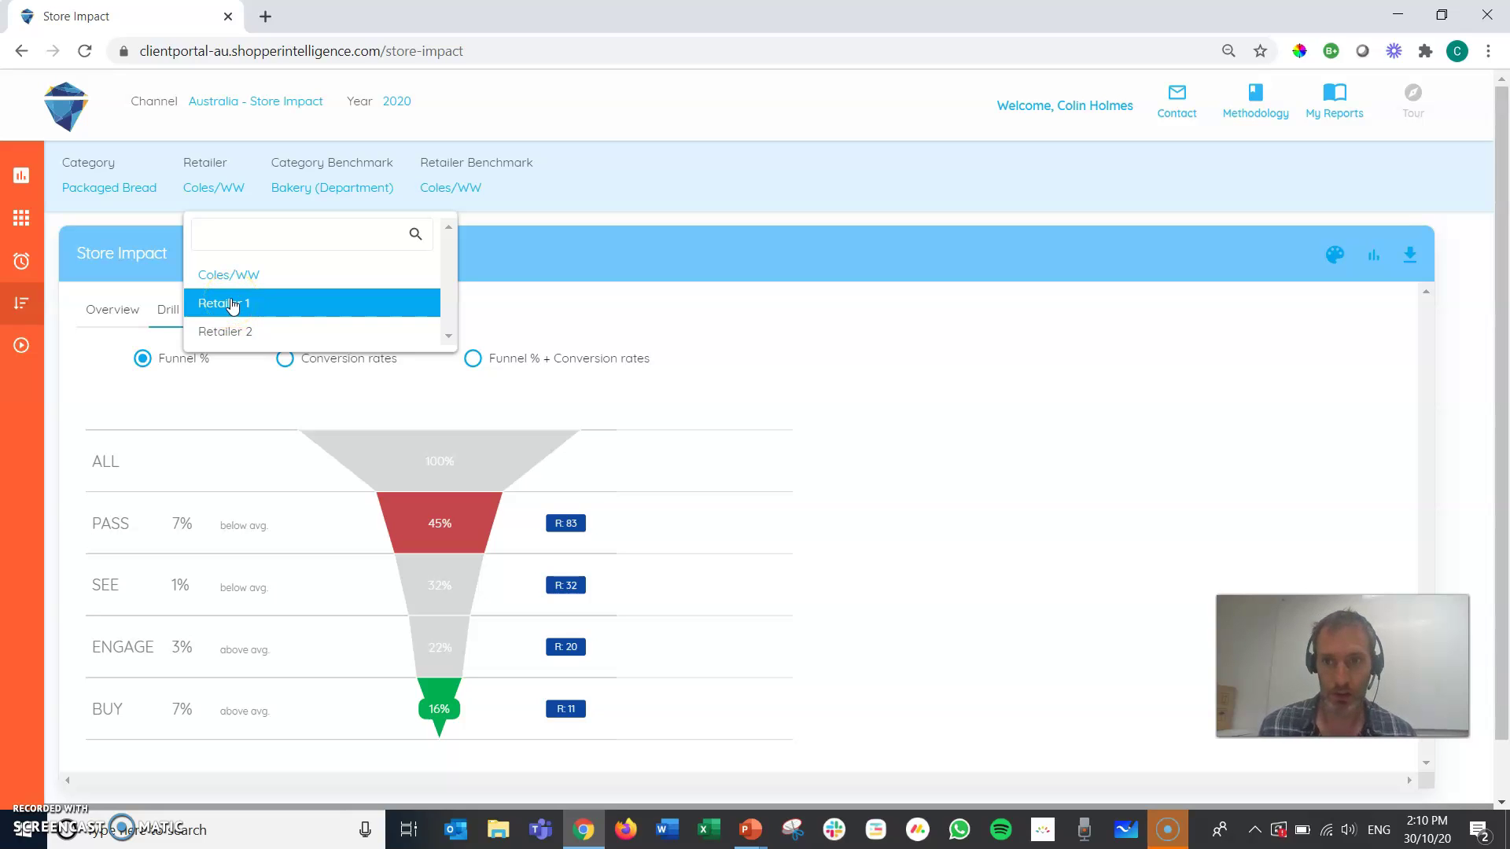
left_click(437, 193)
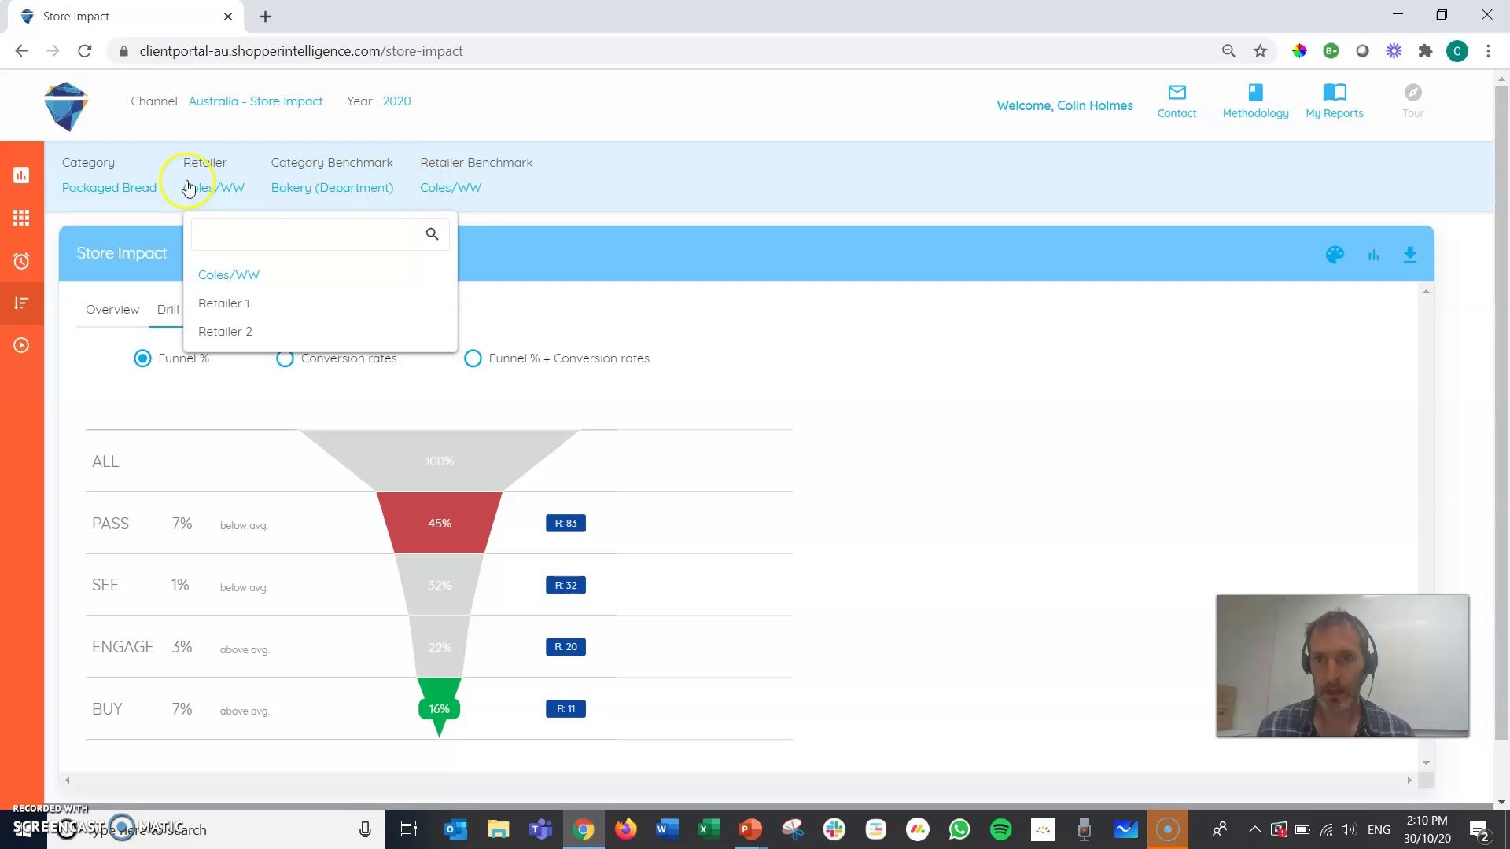
left_click(173, 151)
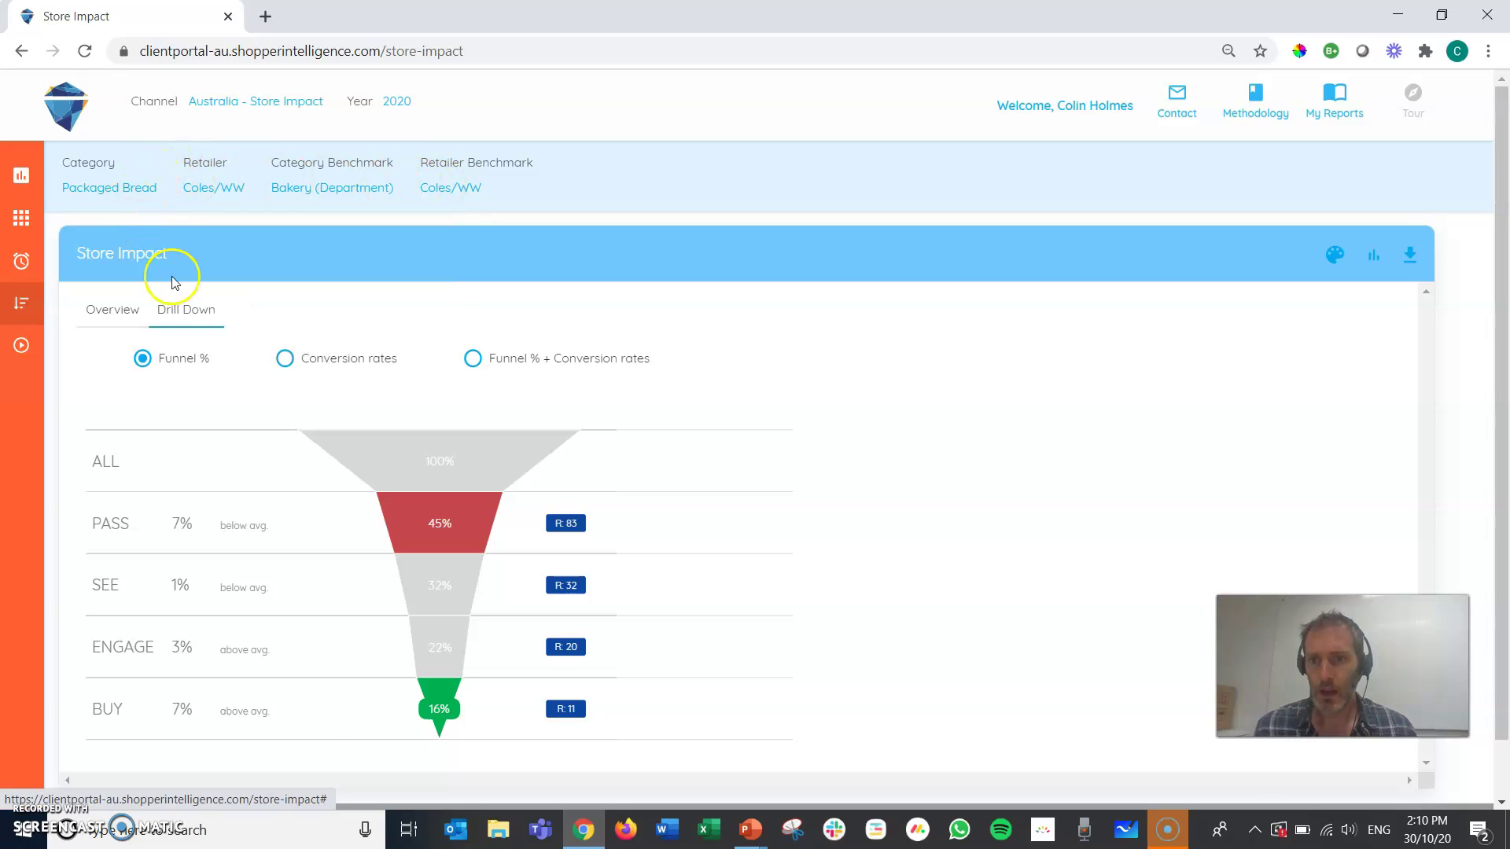
- Show the Packaged Bread funnel with Conversion rates and inspect the conversion bars against their benchmarks
left_click(284, 360)
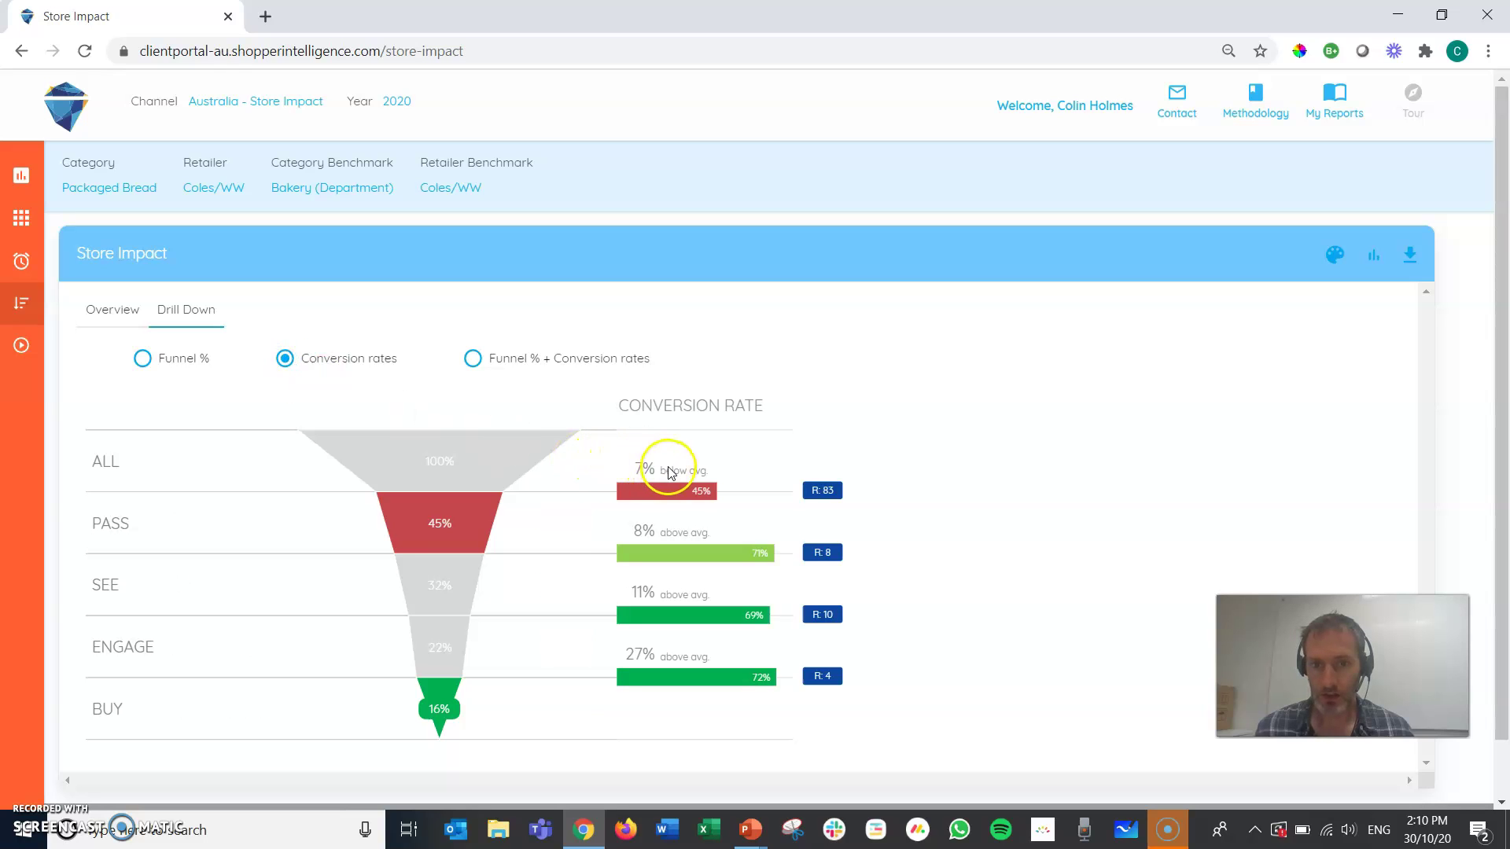
mouse_move(488, 547)
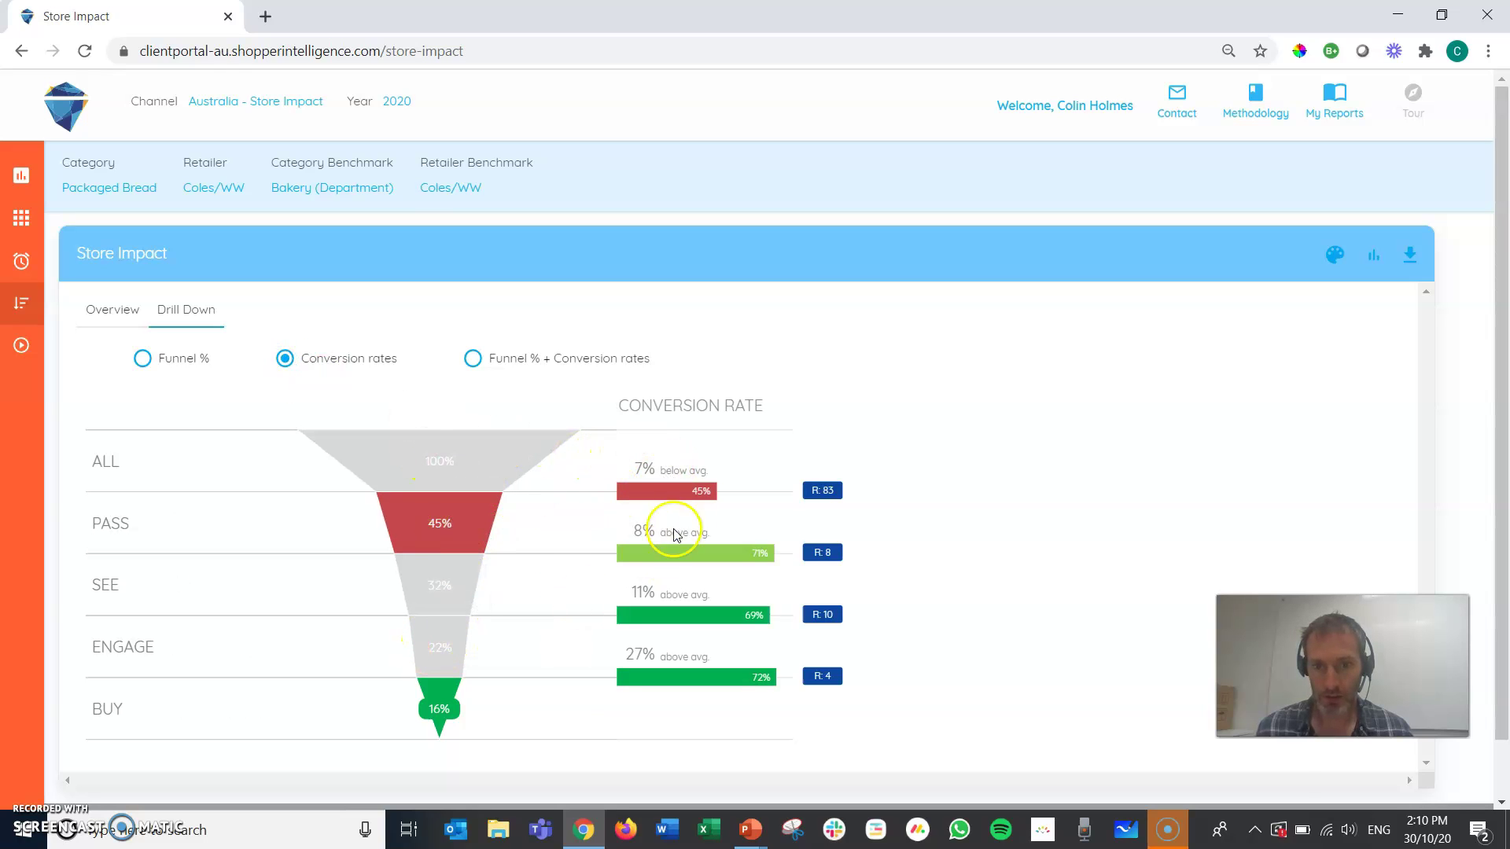
mouse_move(461, 466)
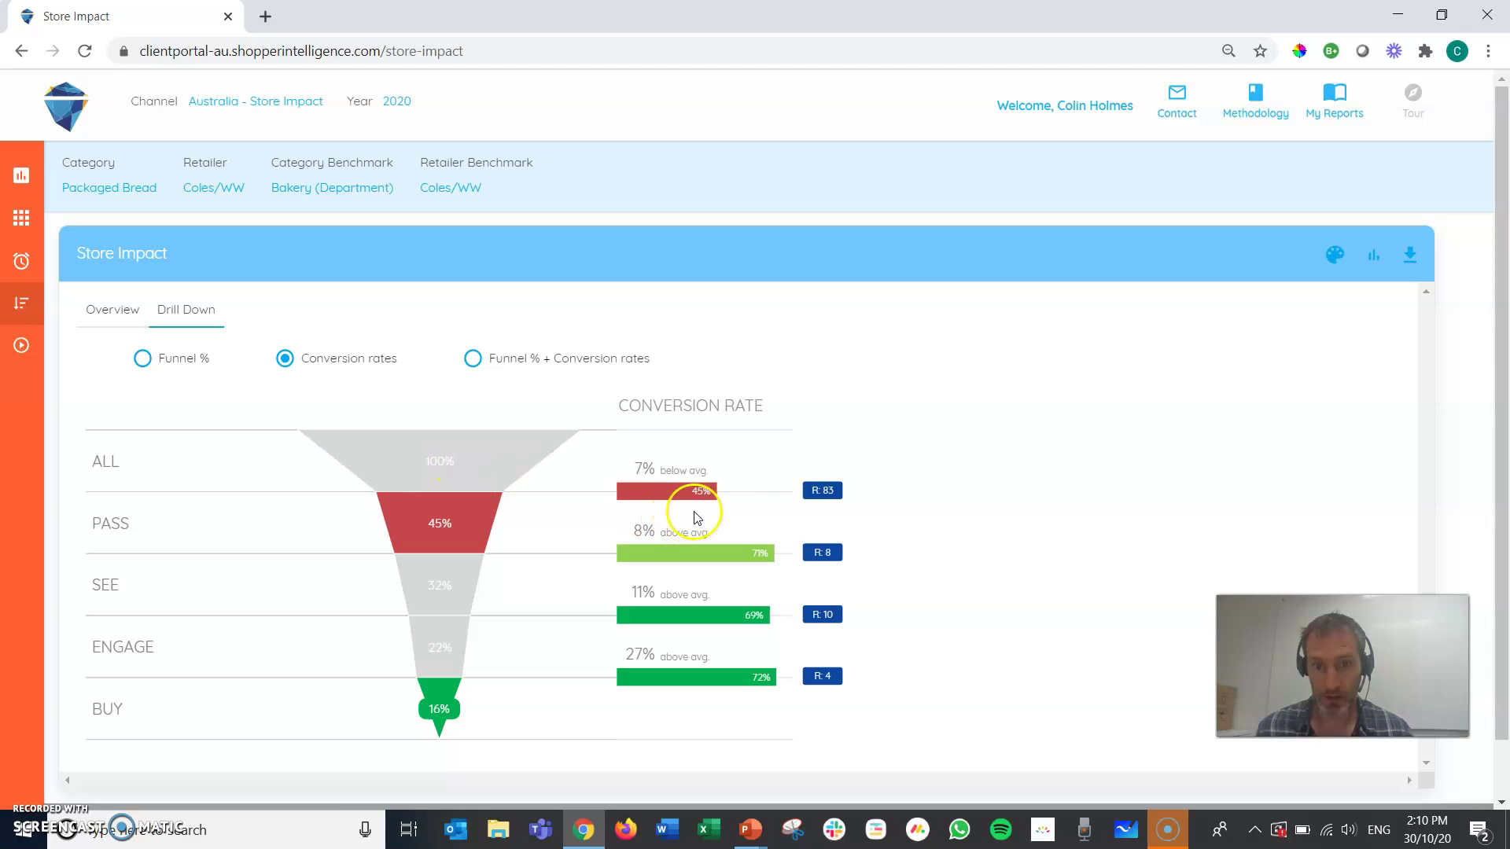
mouse_move(475, 593)
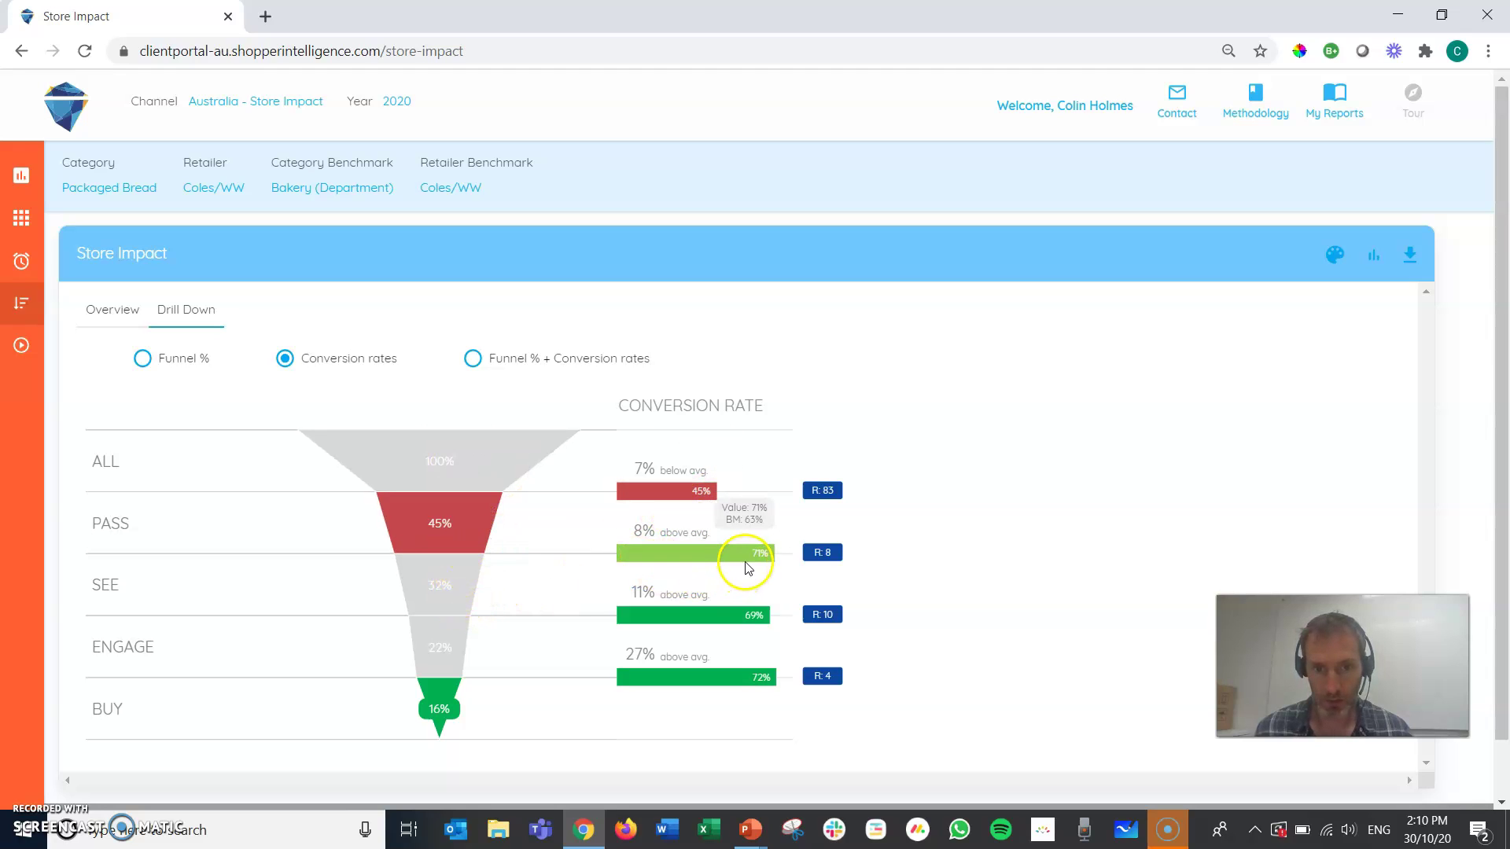
mouse_move(752, 626)
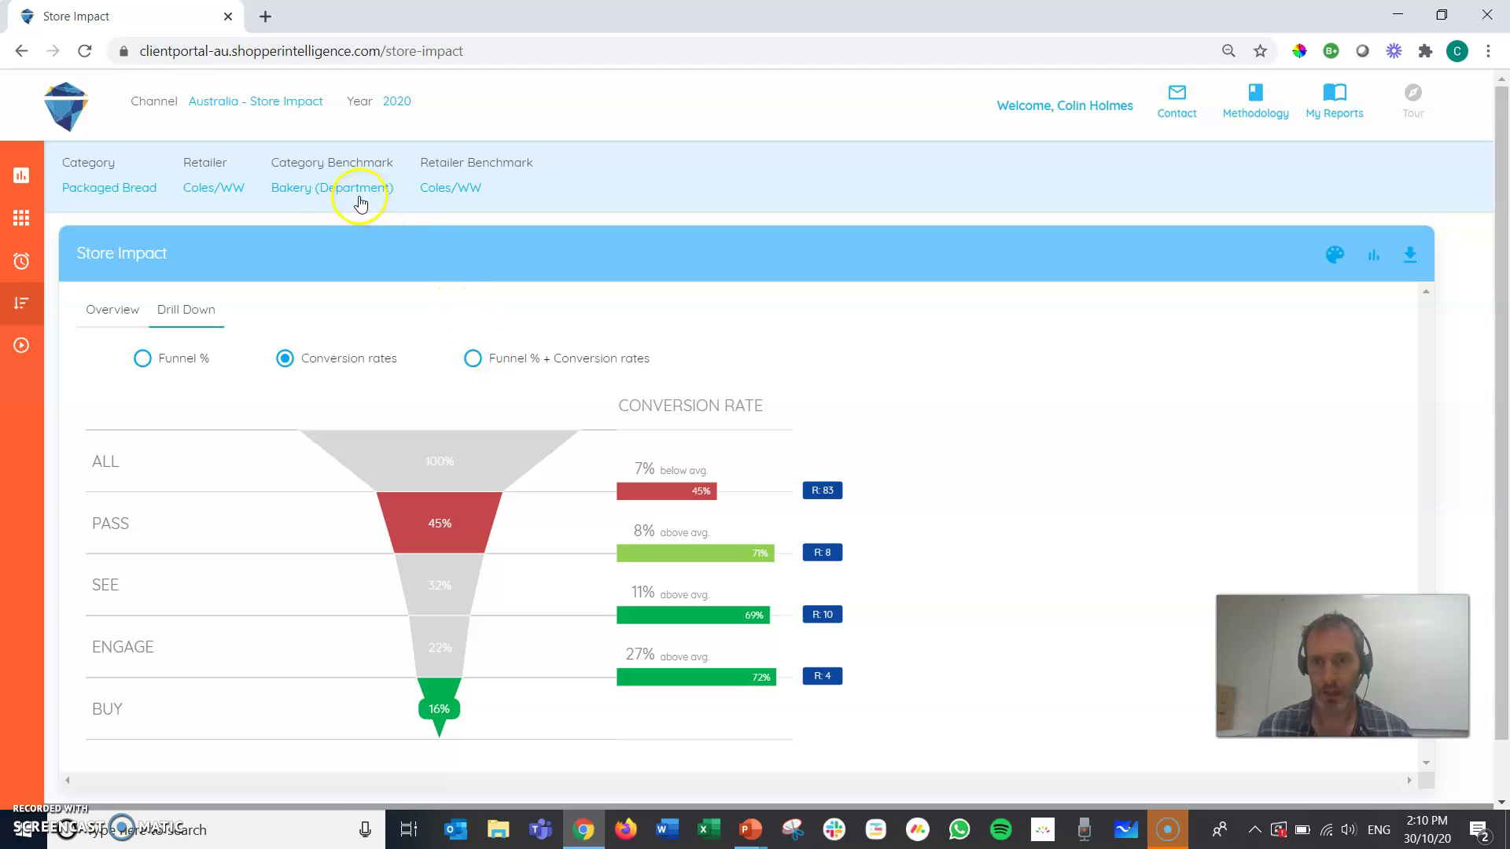
- Display the funnel as Funnel % + Conversion rates and look at the report's download formats
left_click(473, 360)
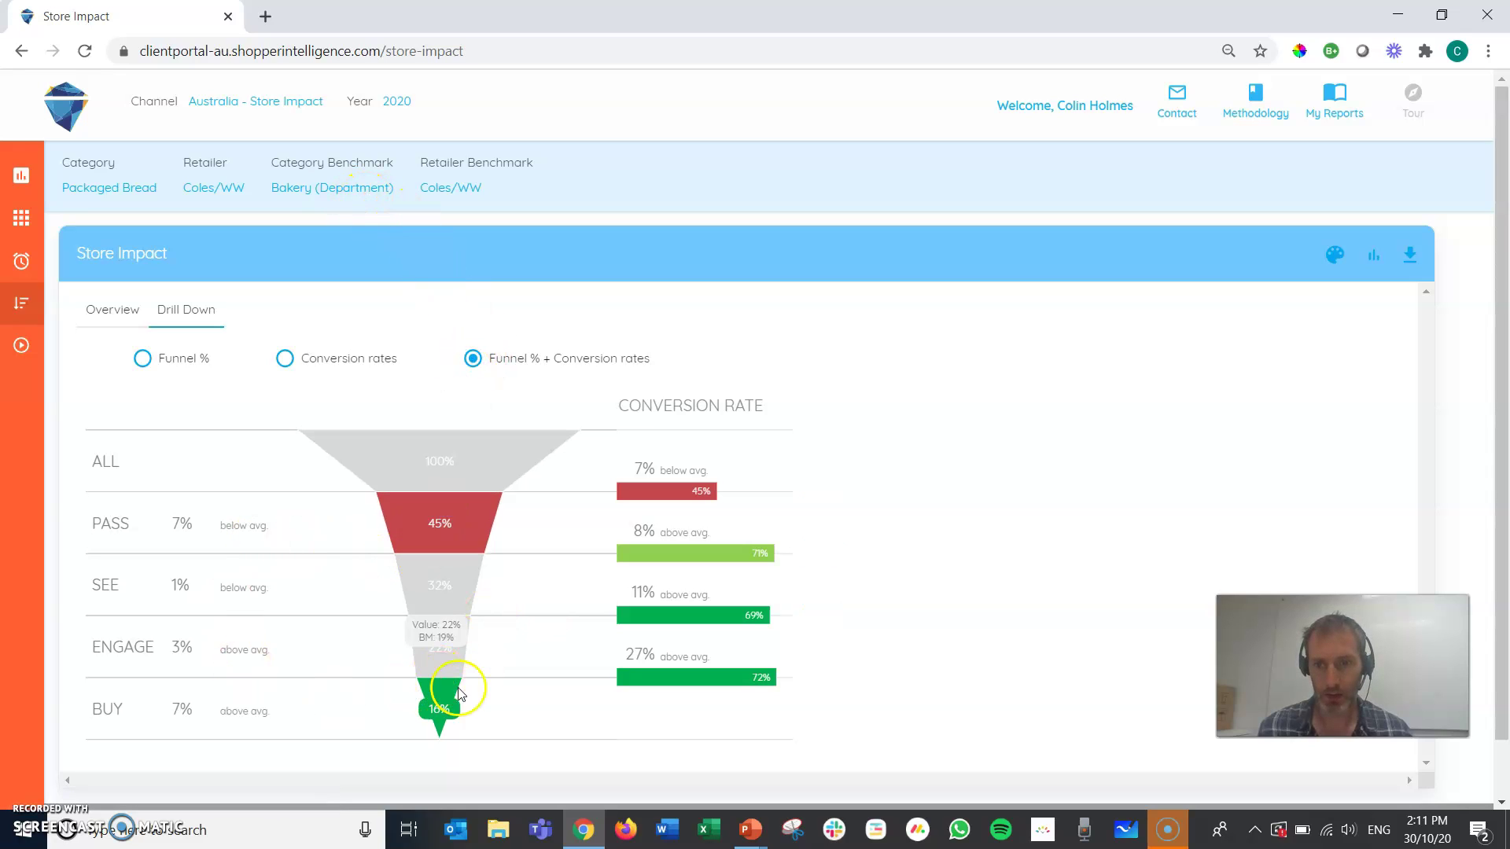
mouse_move(638, 663)
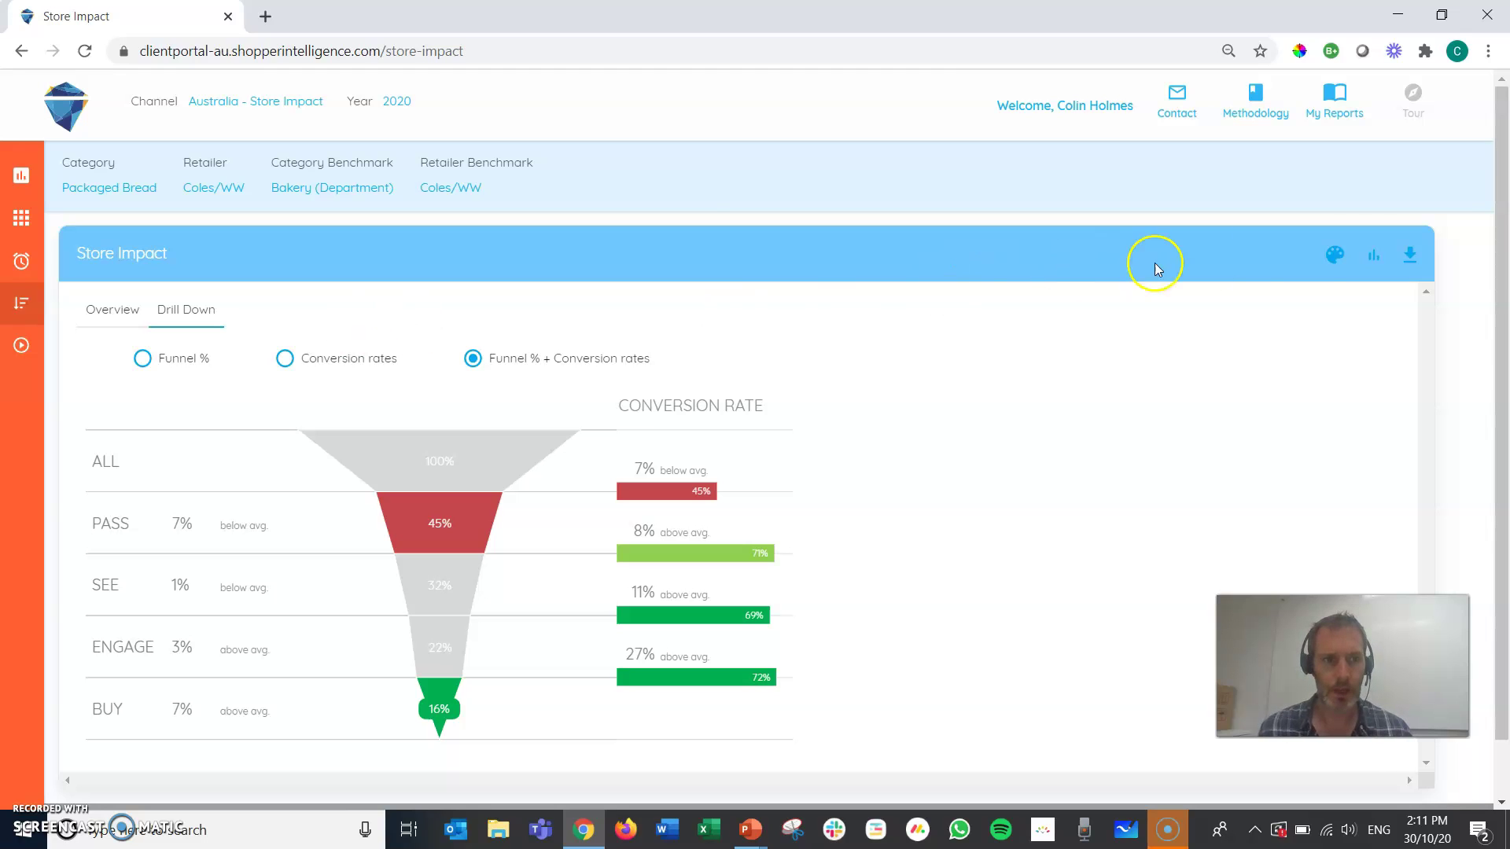
left_click(1413, 260)
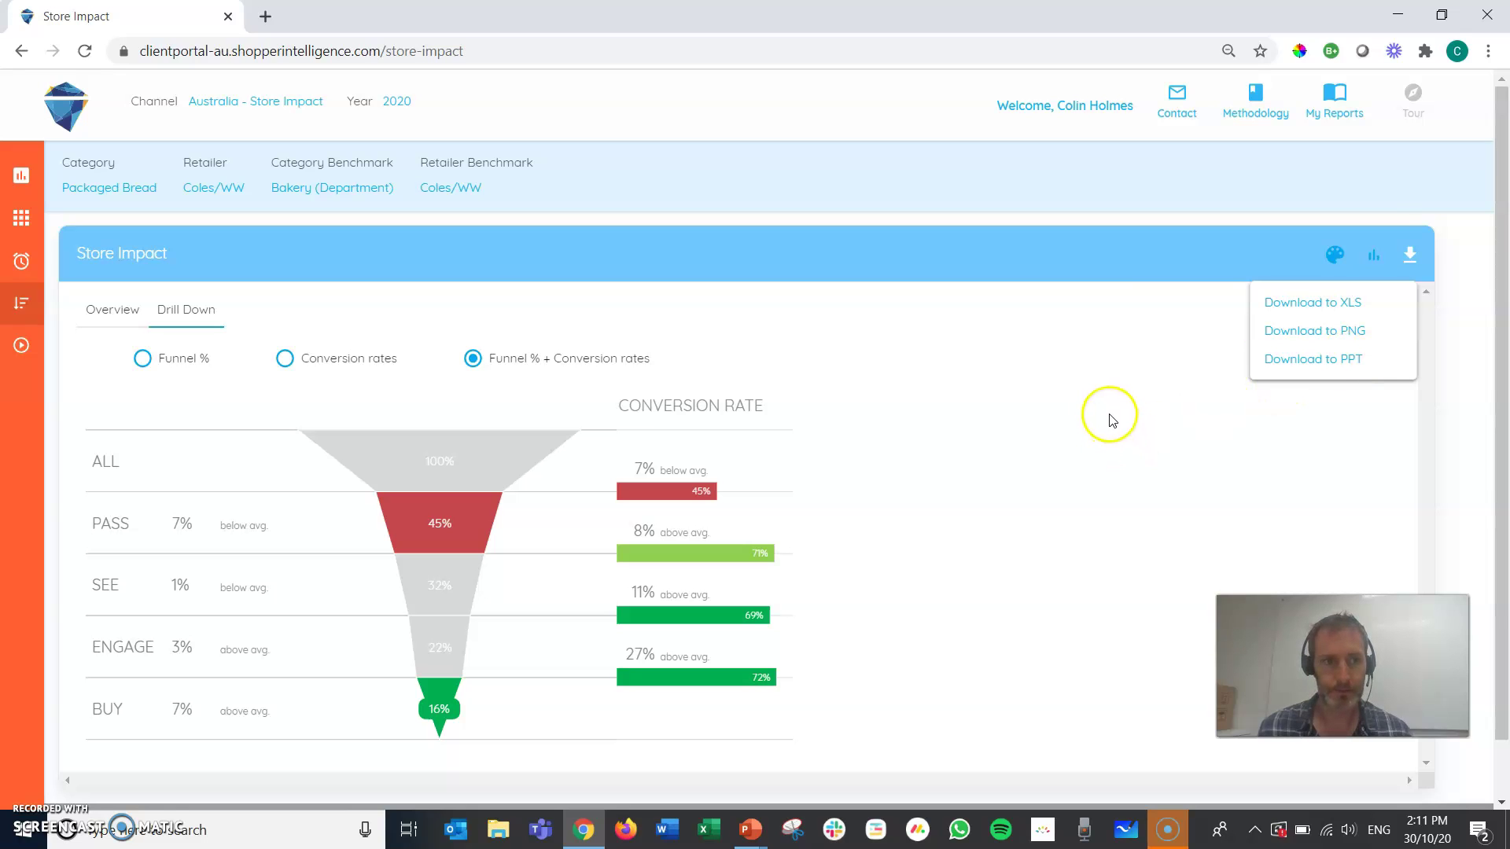
left_click(659, 263)
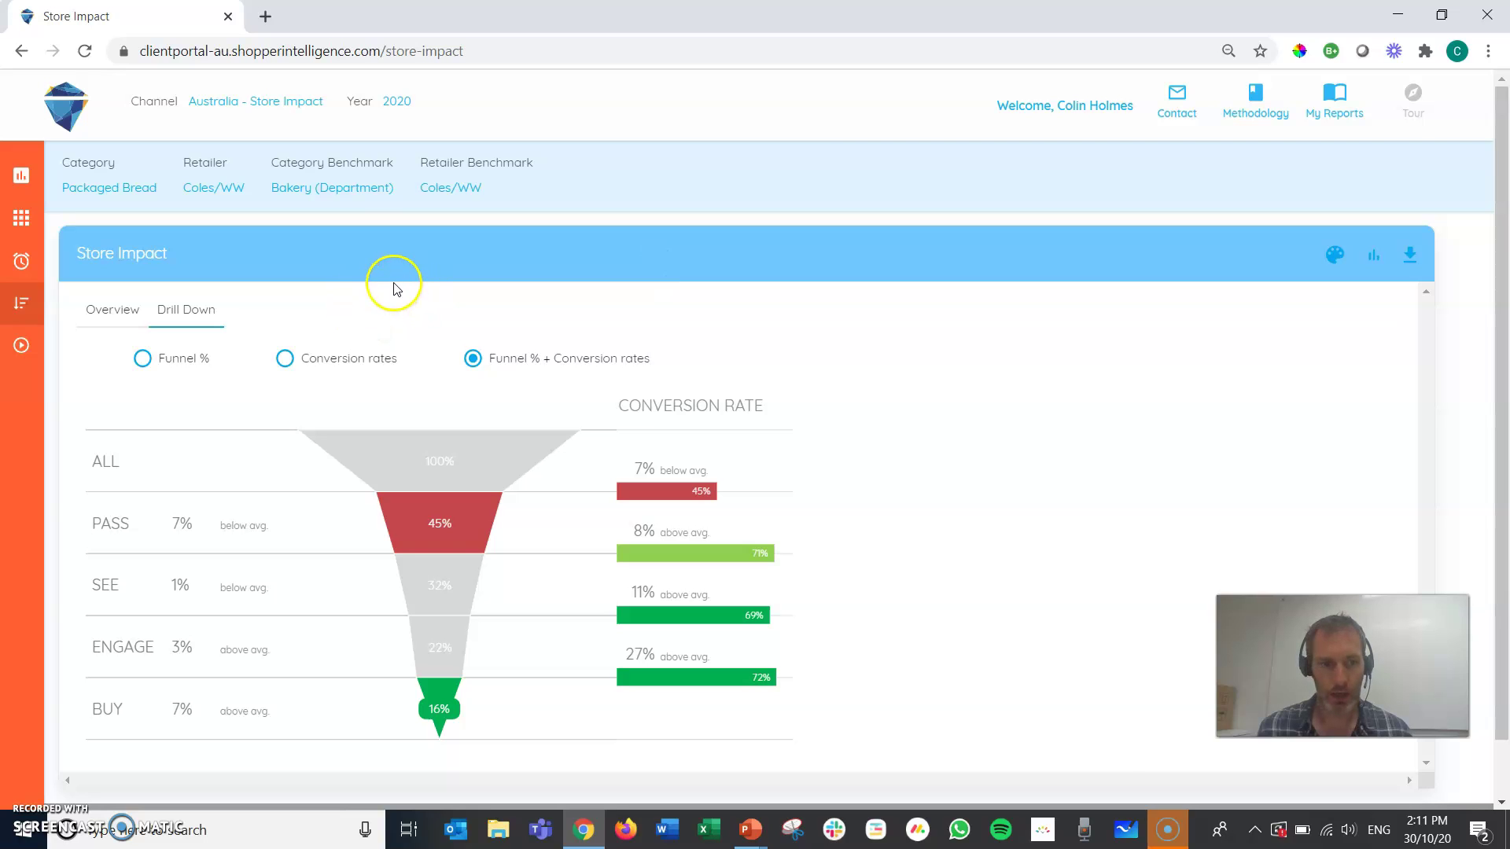
- Leave the Store Impact report and go to My Dashboard
mouse_move(23, 216)
left_click(19, 177)
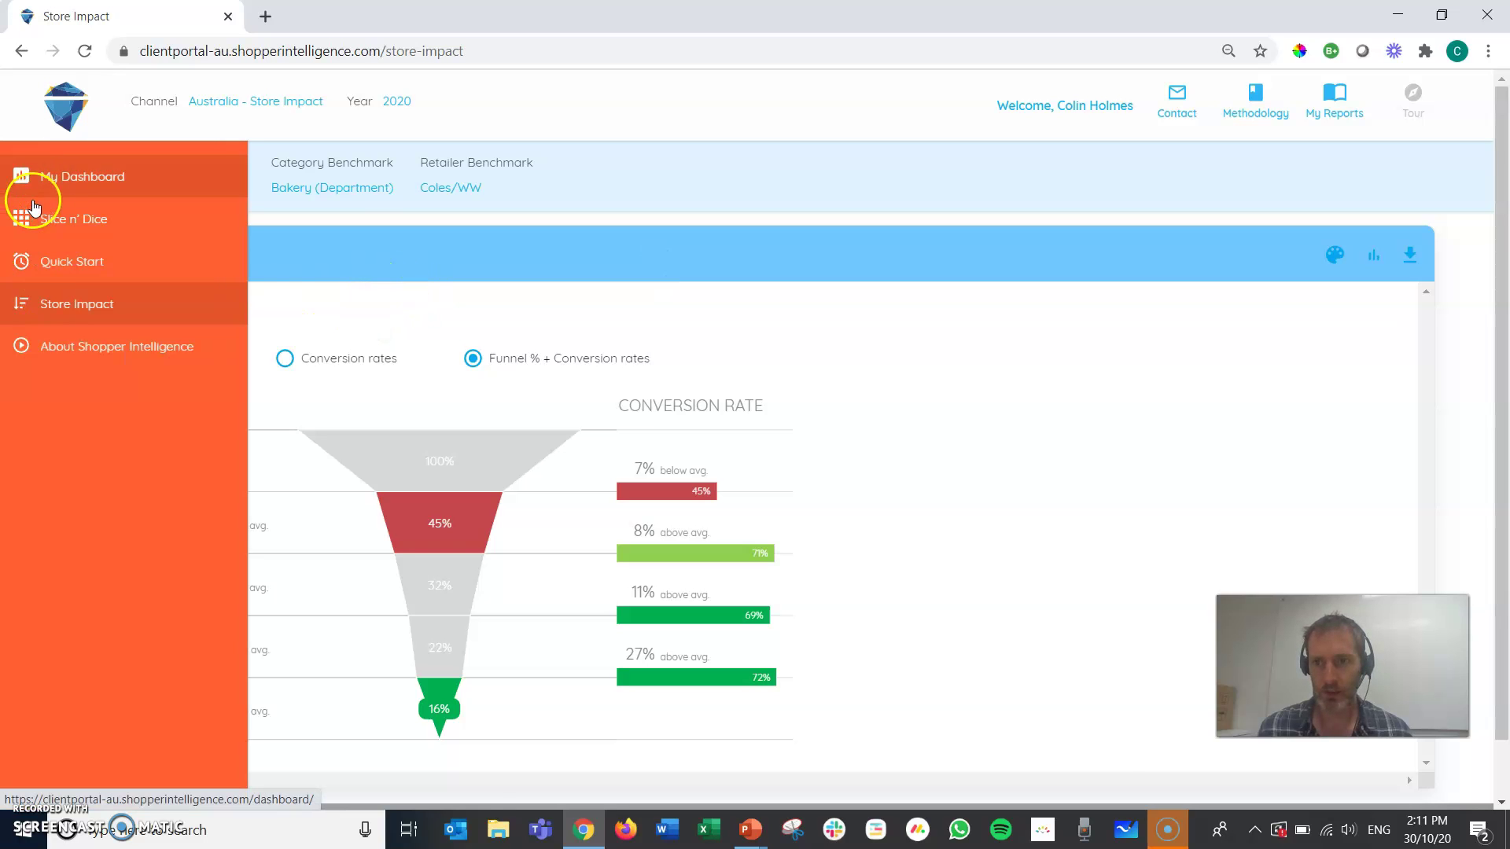